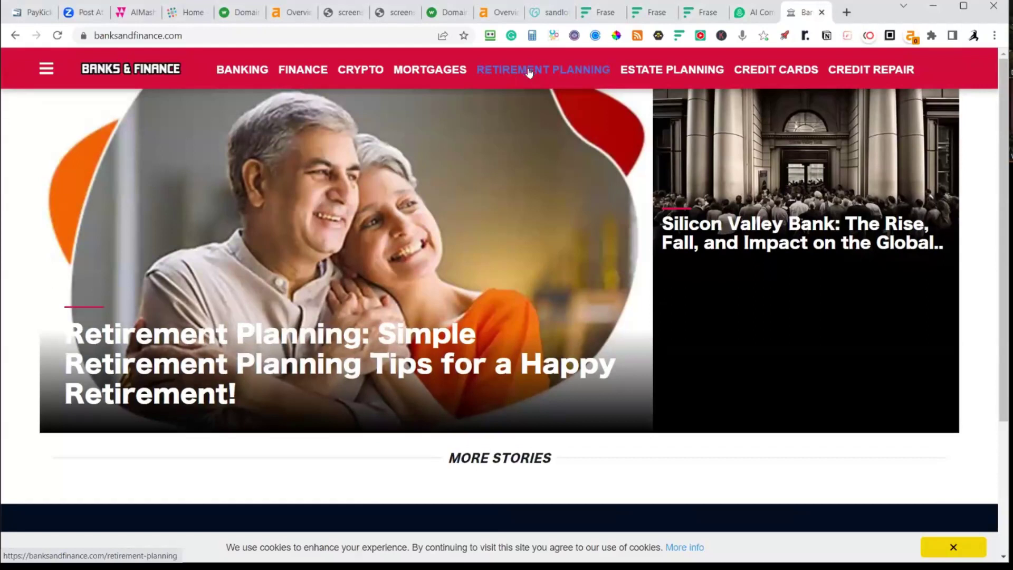
- Open the site's Estate Planning category, then switch to Ahrefs and look up "estate planning" in Keywords Explorer for the United States
click(668, 71)
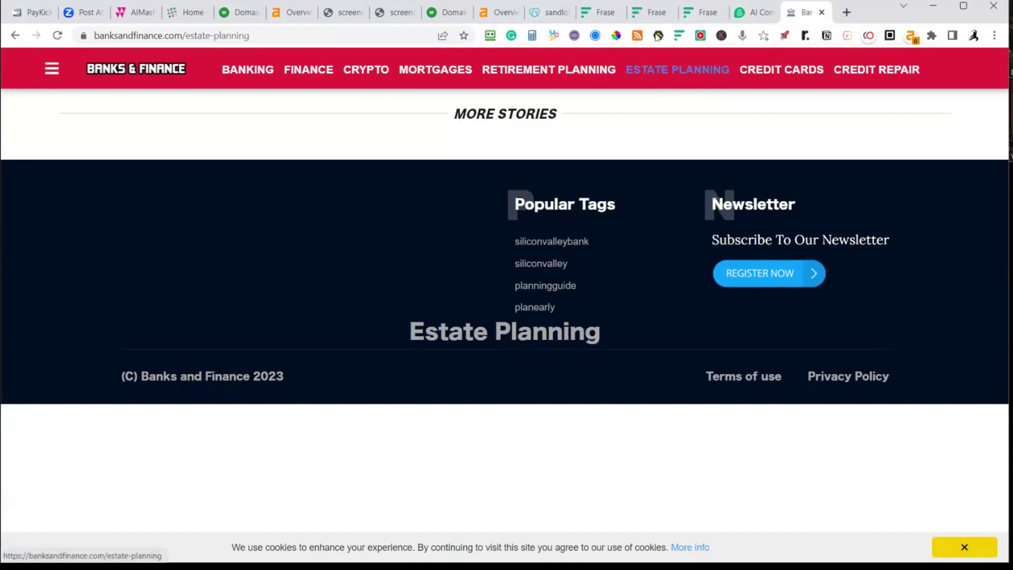
click(285, 13)
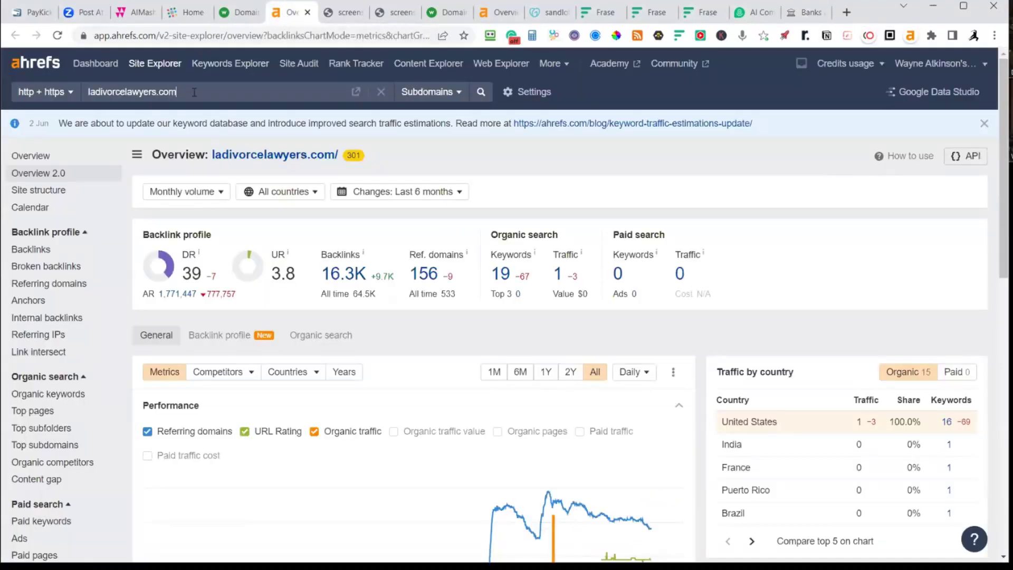
click(227, 63)
text(estate planning)
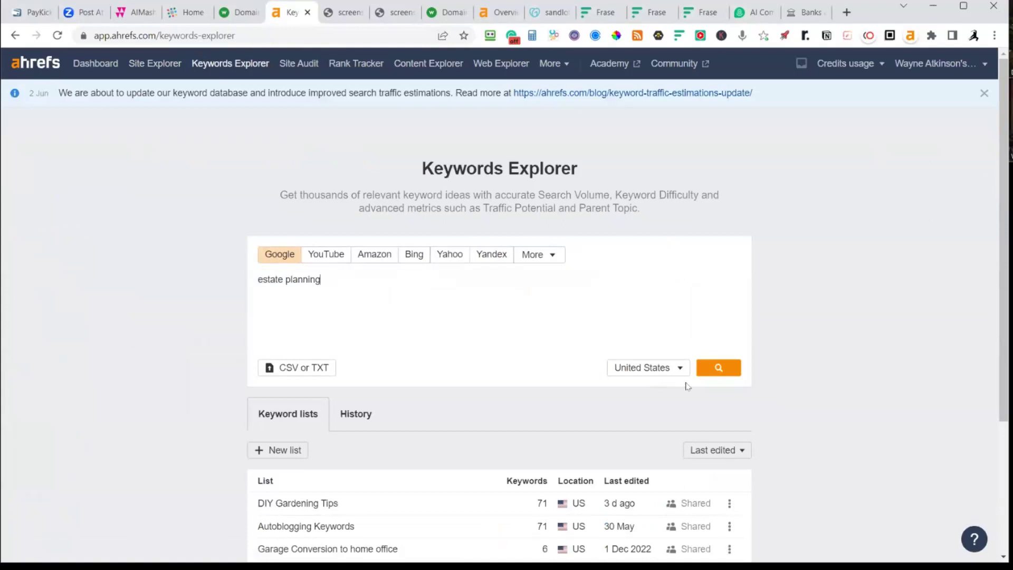
click(724, 369)
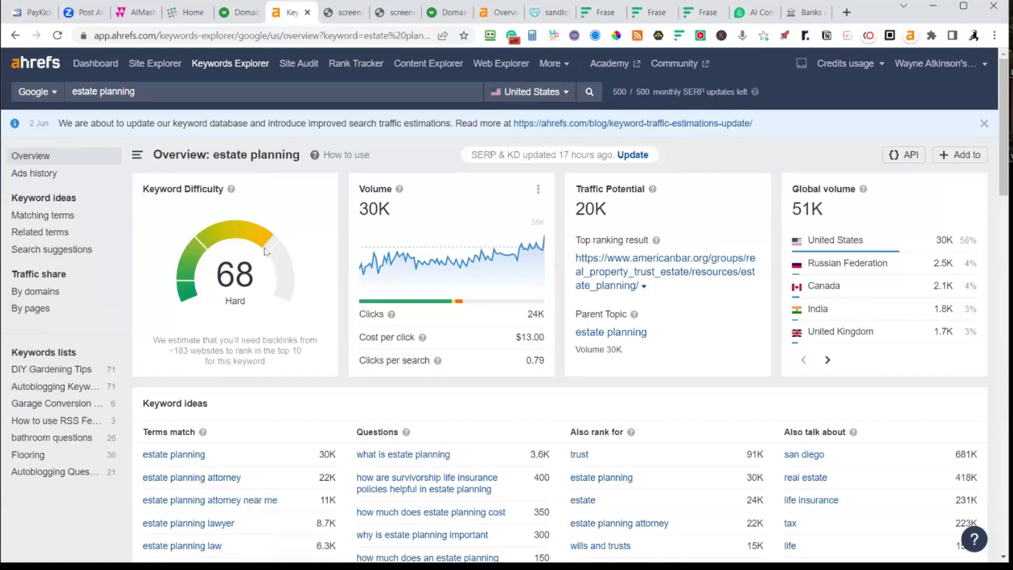
- Review the "estate planning" keyword overview and its search results, and open the full list of matching terms
scroll(266, 252, down, 14)
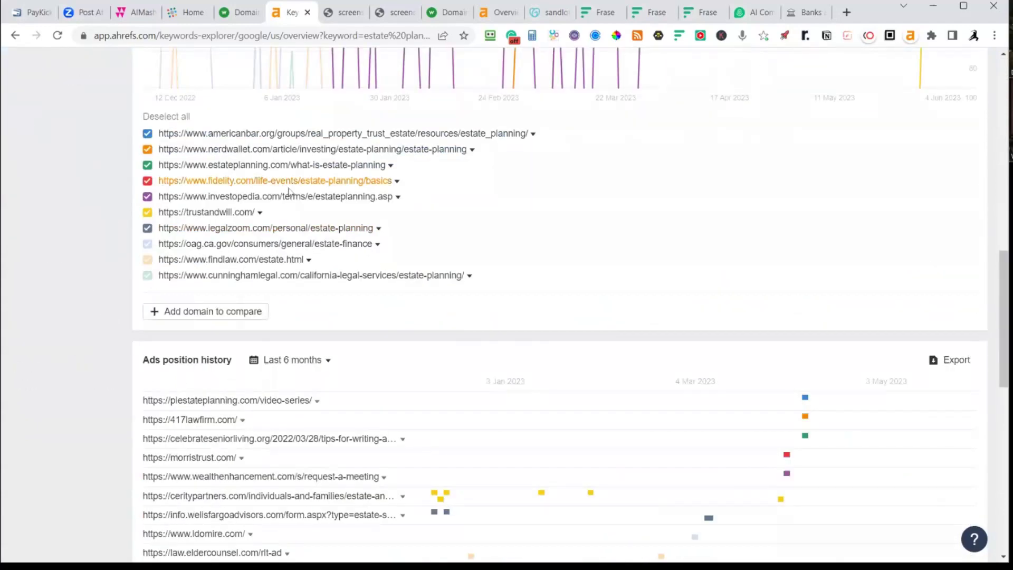
scroll(328, 208, down, 7)
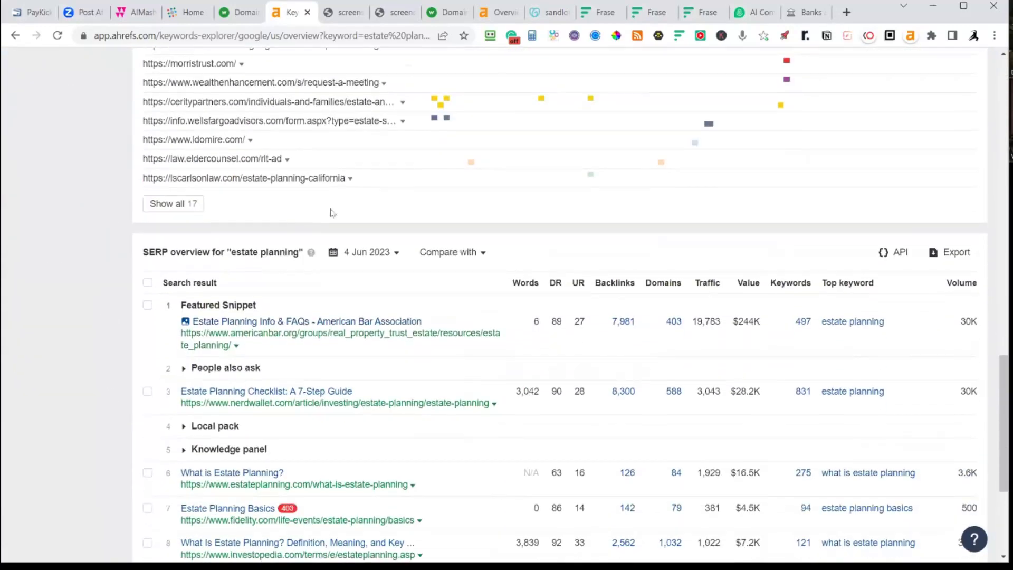
scroll(331, 213, up, 7)
scroll(332, 213, up, 14)
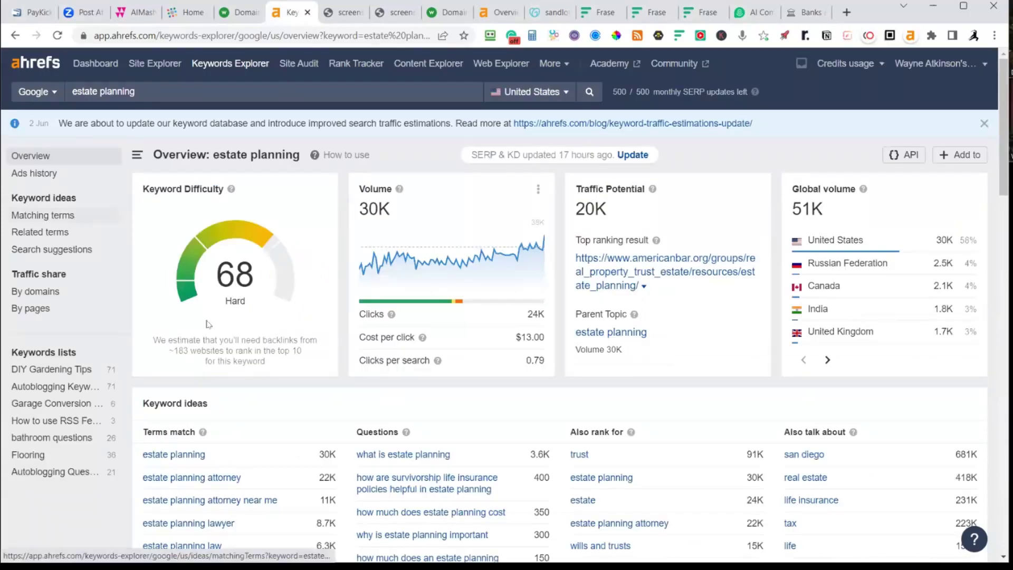
scroll(210, 323, down, 3)
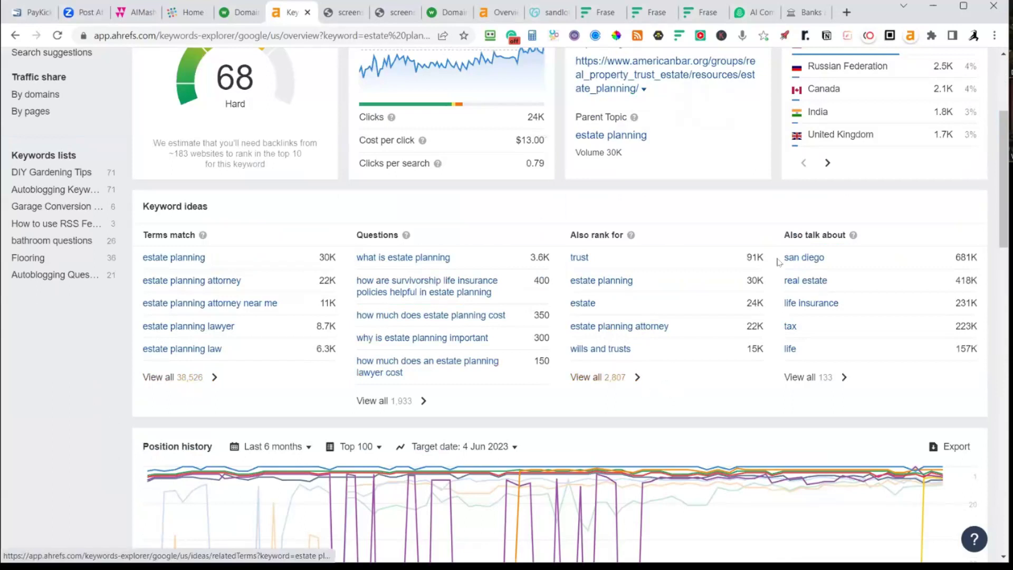
click(174, 381)
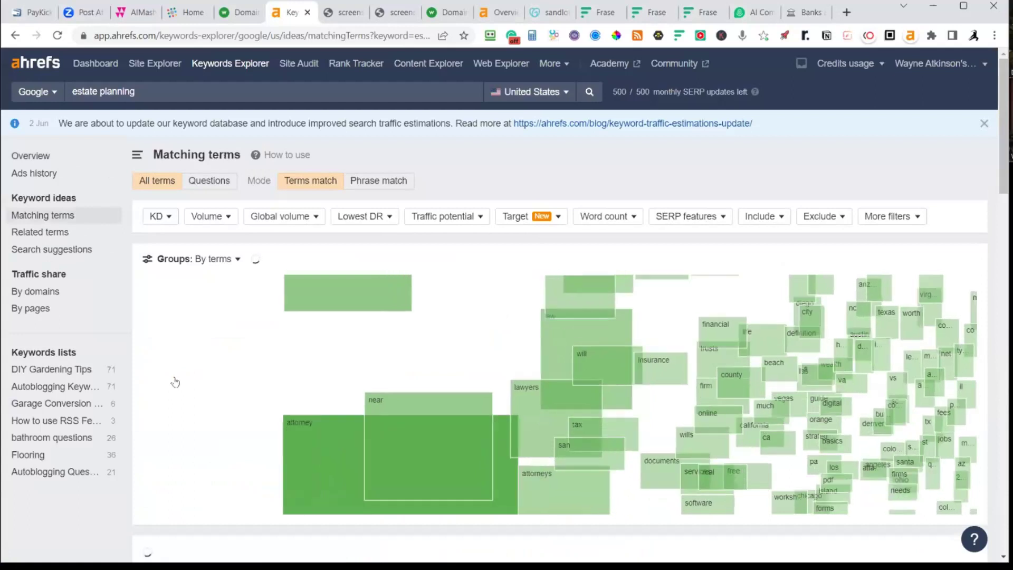
mouse_move(213, 376)
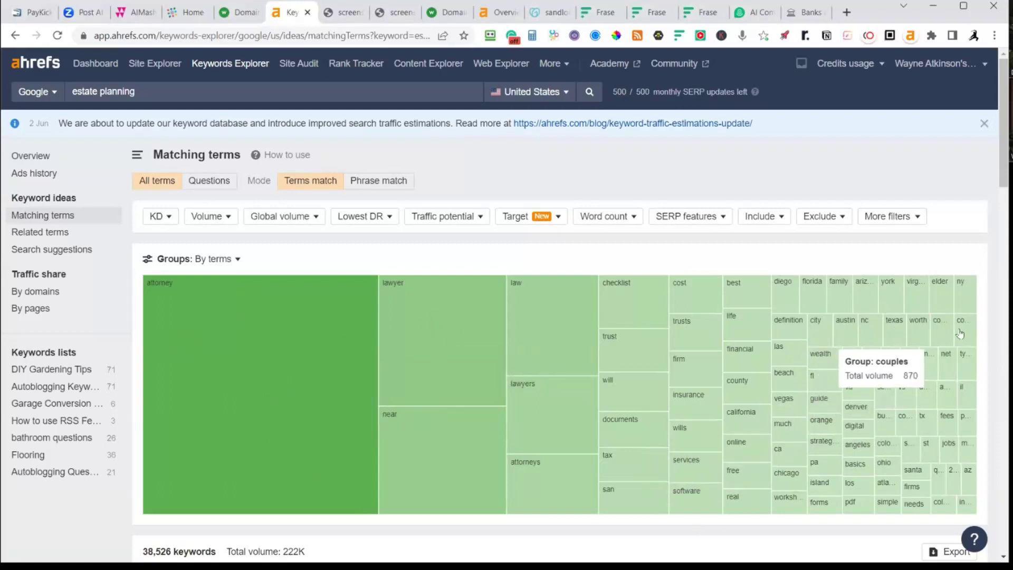
- Limit the matching terms to a maximum keyword difficulty of 10
click(166, 218)
click(249, 243)
text(10)
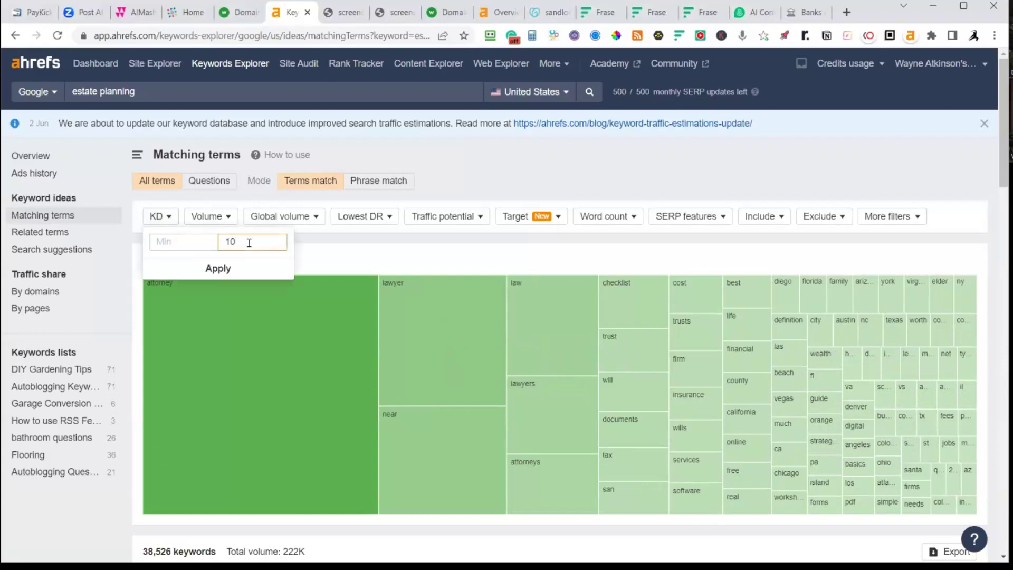
click(218, 268)
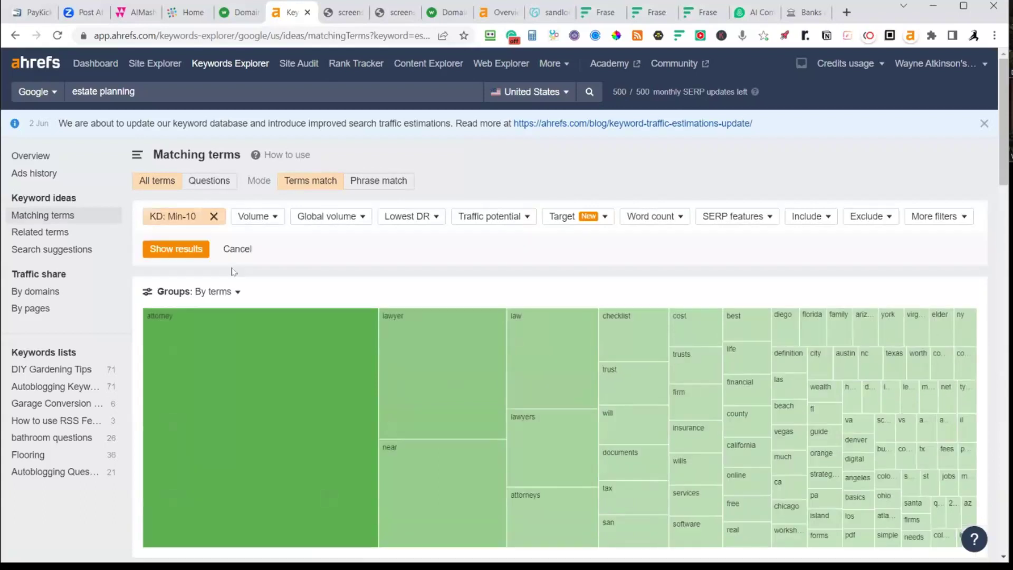
- Add a minimum search volume of 100 and show the filtered results
click(255, 216)
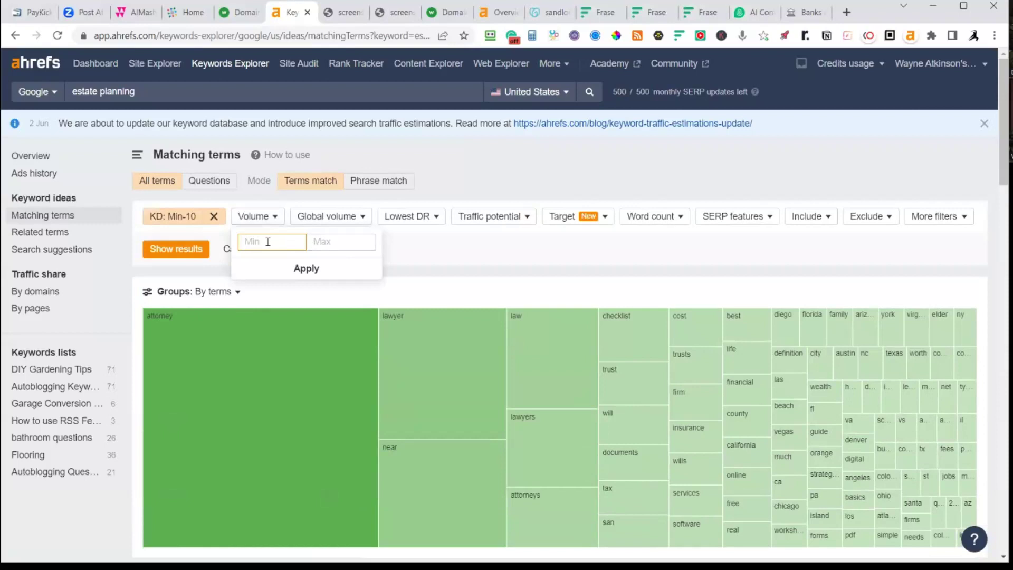
text(100)
key(Return)
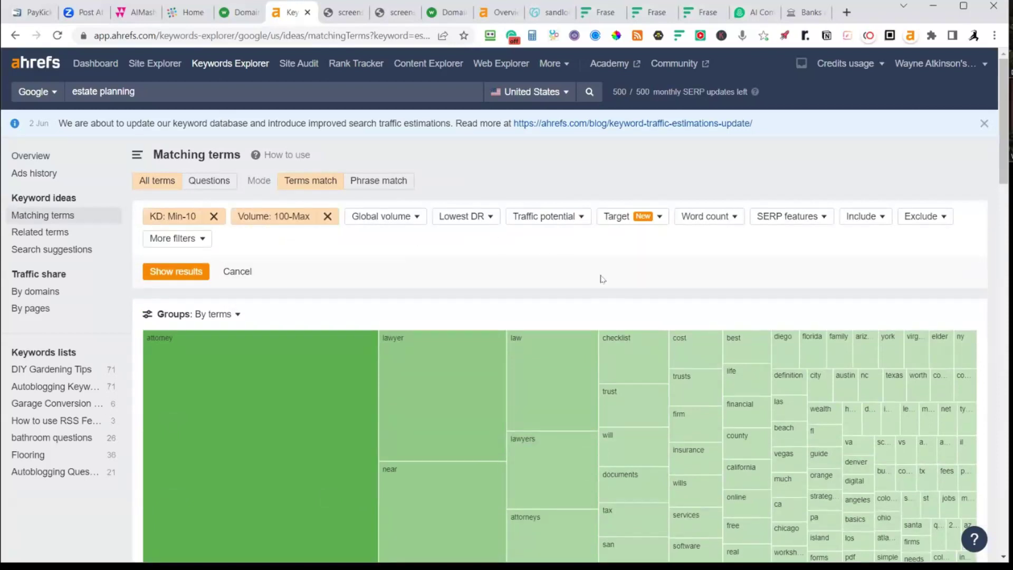
click(182, 274)
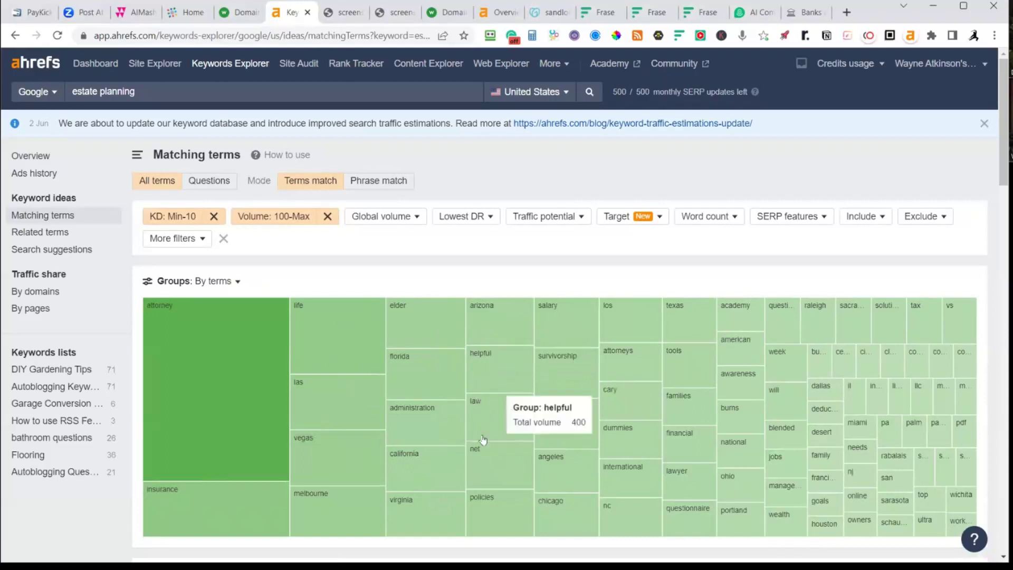
- Sort the filtered keyword table by cost per click, highest first
scroll(483, 464, down, 2)
scroll(541, 298, down, 5)
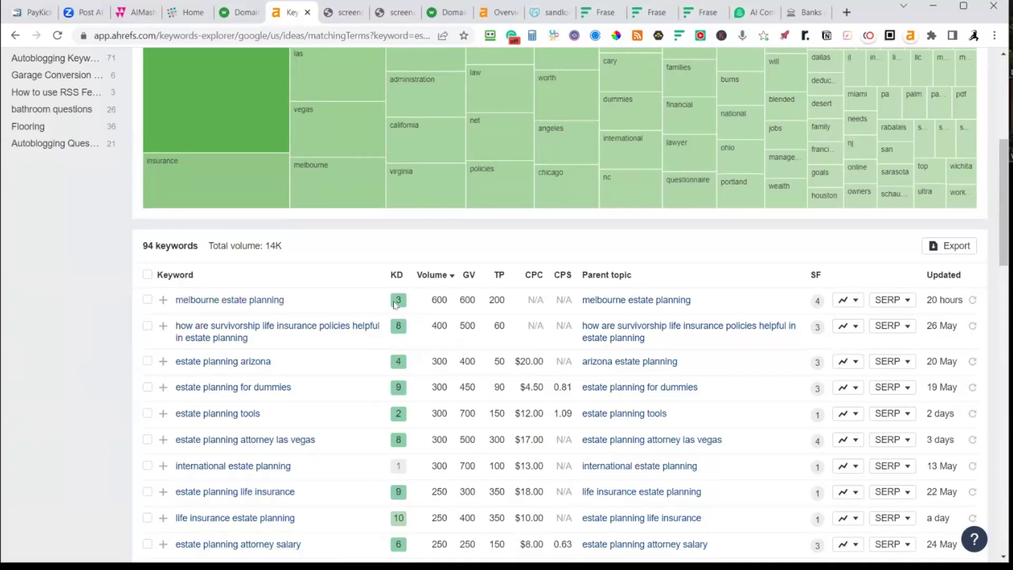
mouse_move(536, 279)
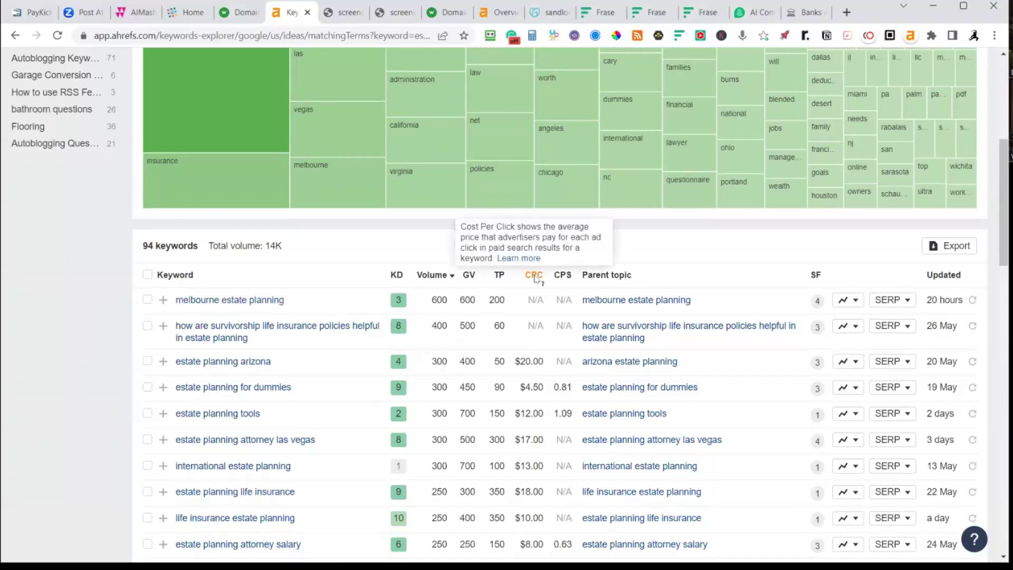
click(535, 275)
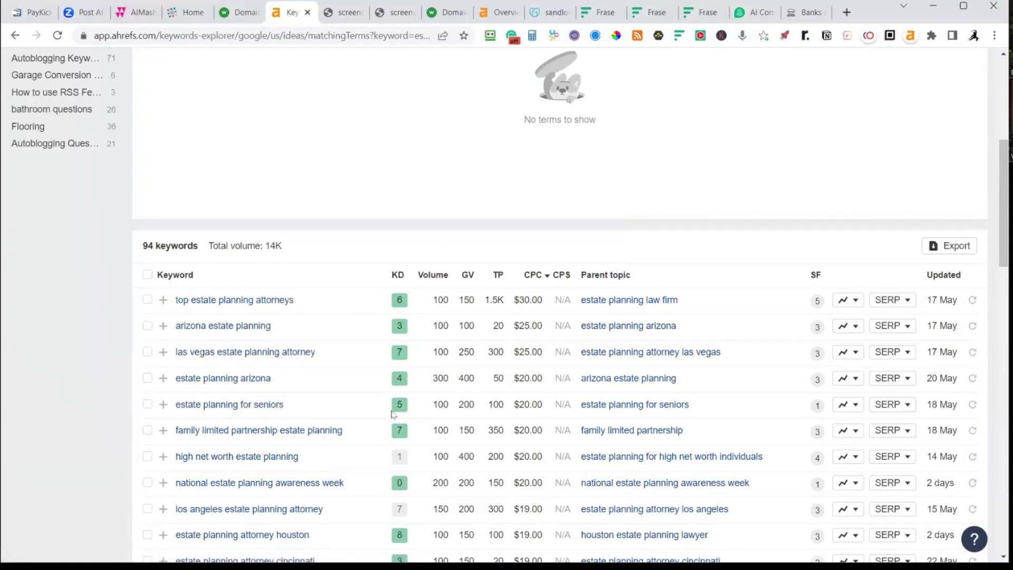
- Open the overview of the keyword "estate planning for seniors" and review its metrics
scroll(459, 416, down, 1)
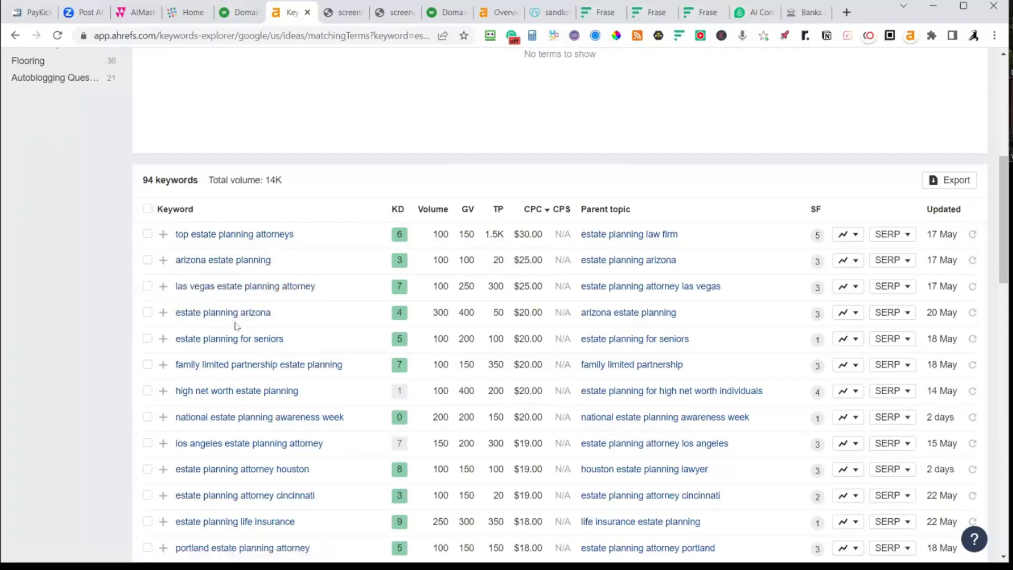
click(206, 344)
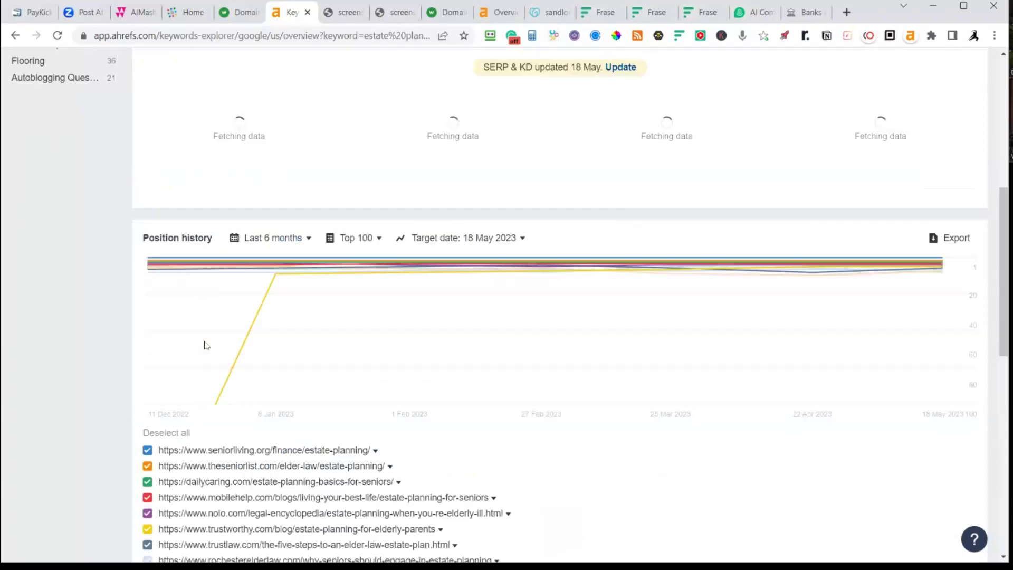
scroll(205, 346, up, 4)
scroll(285, 254, up, 3)
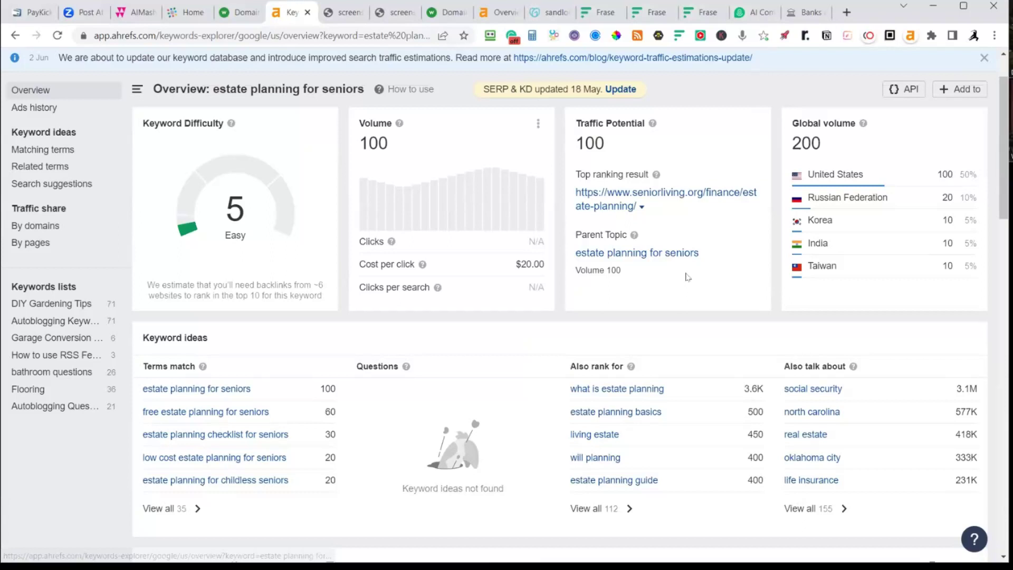
- Copy the first seven position-history URLs, from seniorliving.org to trustlaw.com, and paste them into Penny Arcade's URL list in ZimmWriter
scroll(687, 278, down, 10)
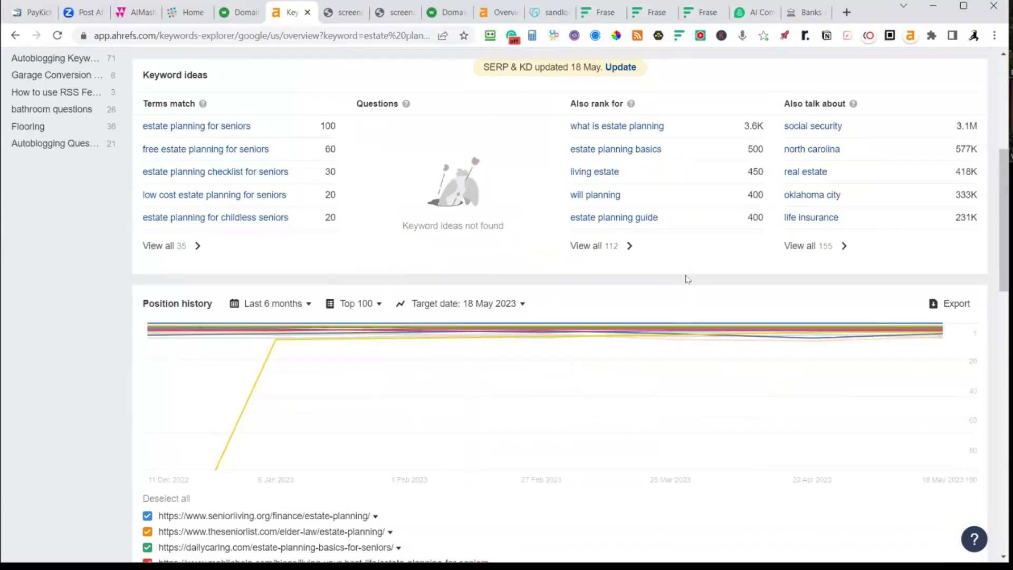
drag(547, 335, 294, 319)
drag(174, 282, 158, 187)
click(694, 318)
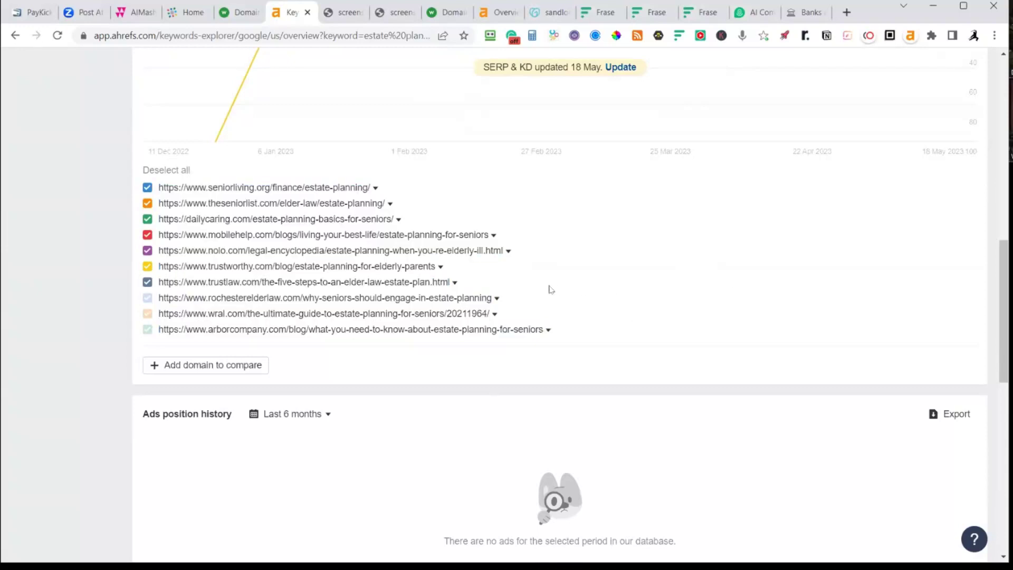
drag(506, 281, 353, 266)
drag(338, 200, 160, 196)
key(ctrl+c)
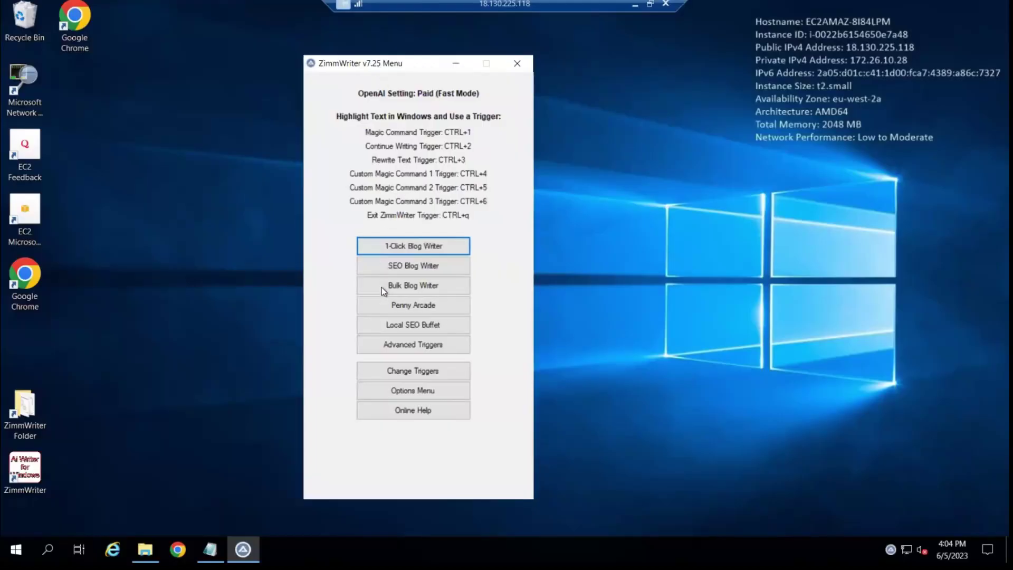
click(401, 307)
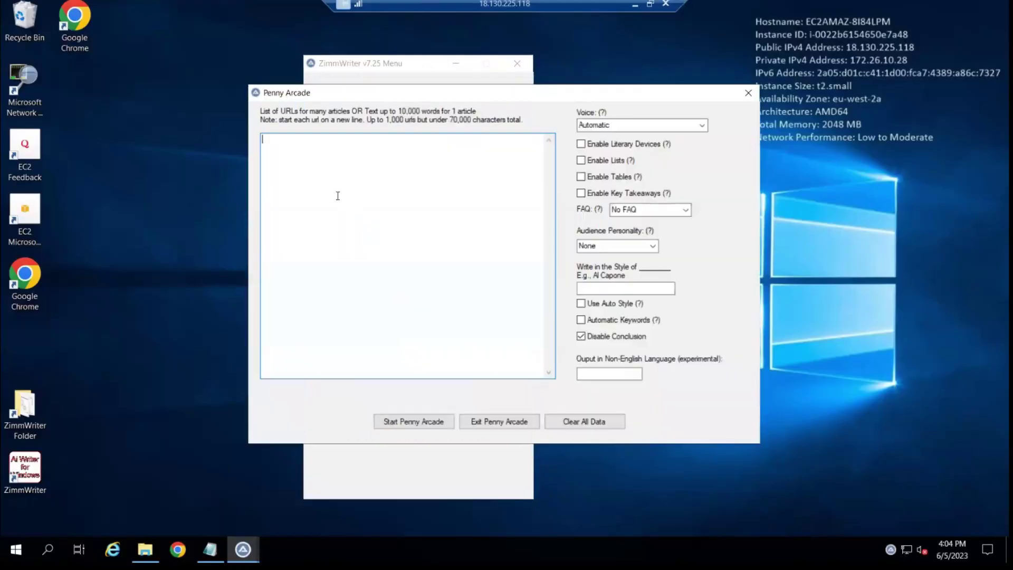
key(ctrl+v)
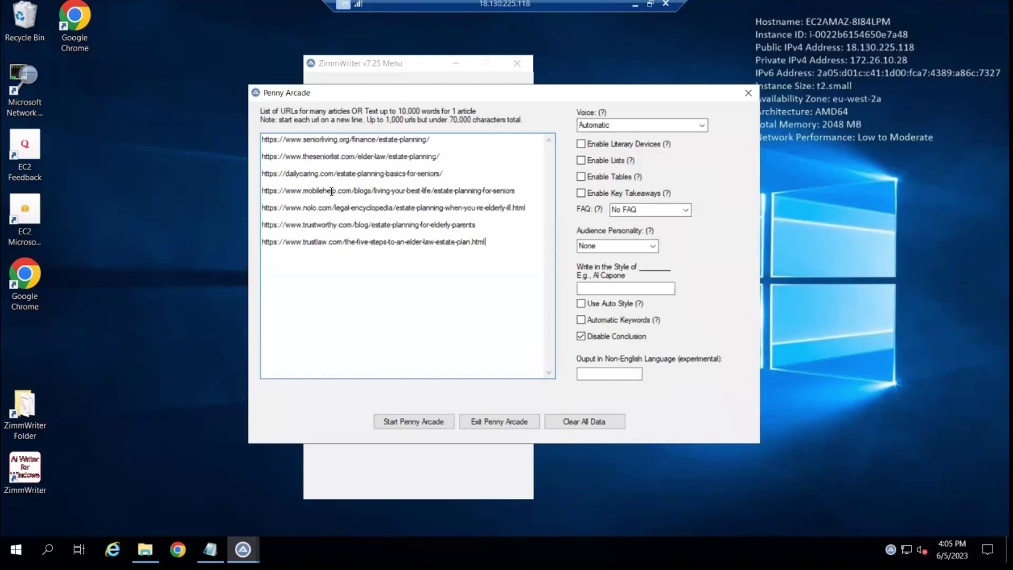
- Enable literary devices, lists and key takeaways for the articles, and set the FAQ option to FAQ + Short Answers
click(580, 144)
click(581, 160)
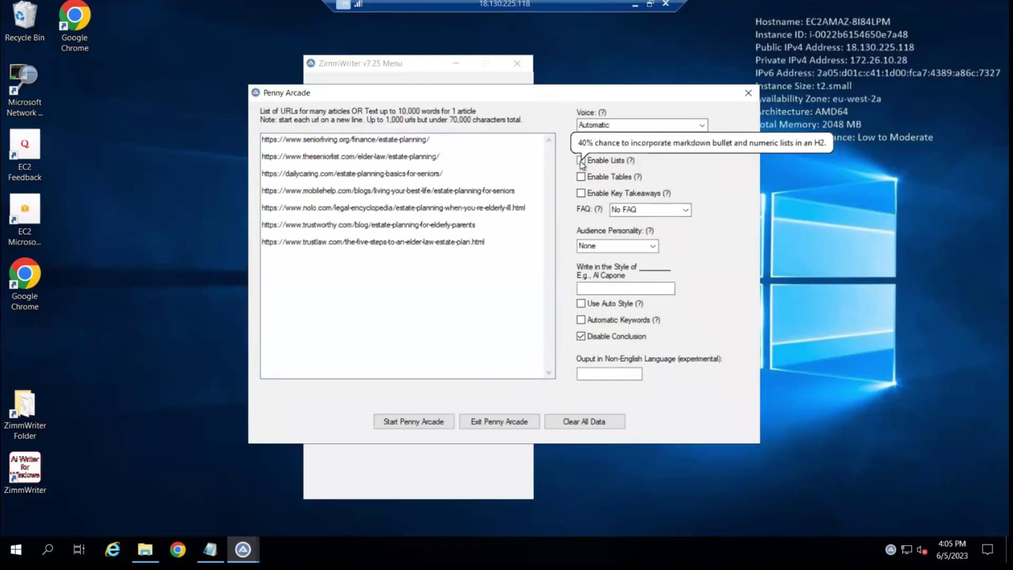
click(581, 193)
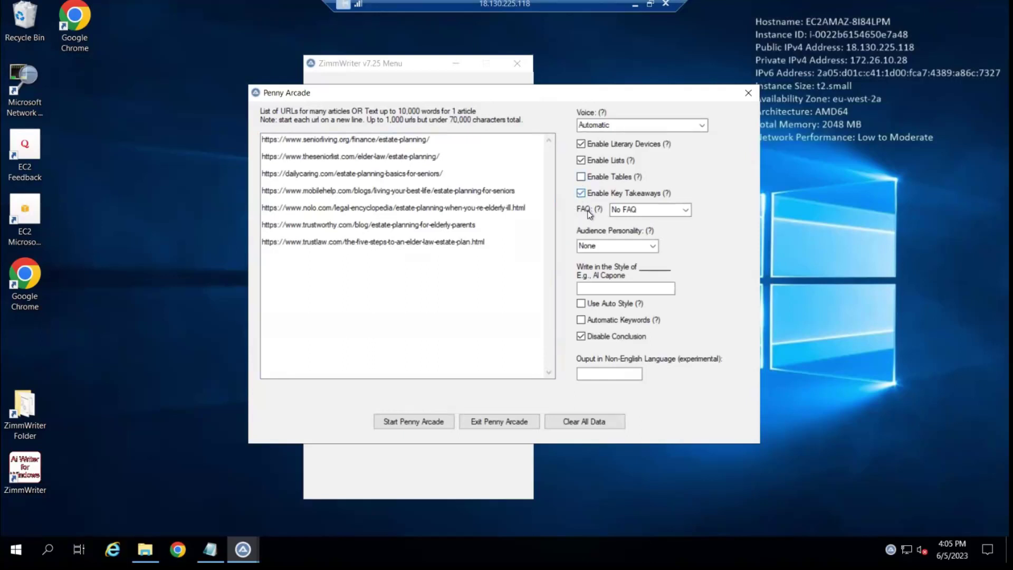
click(684, 210)
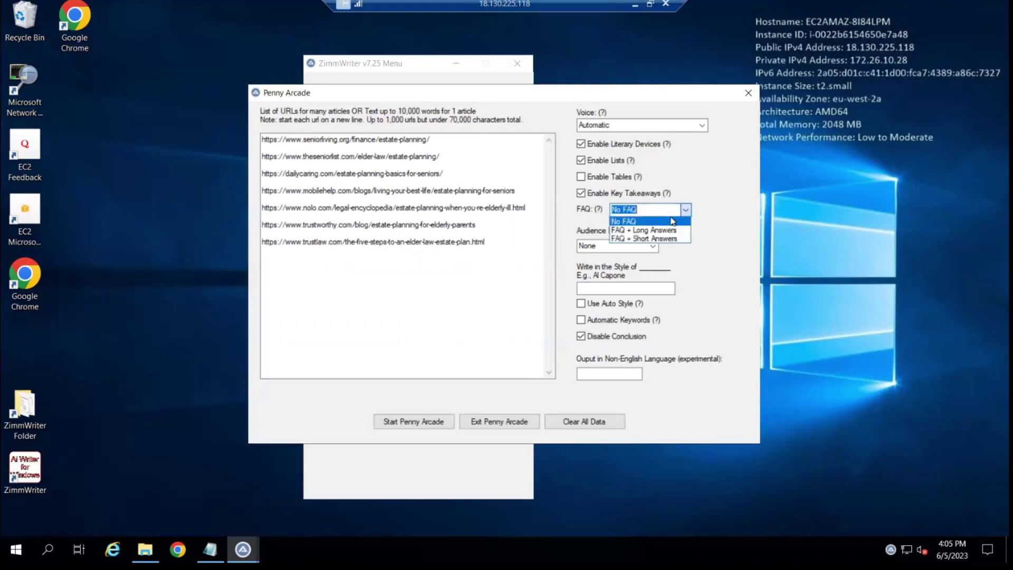
click(664, 239)
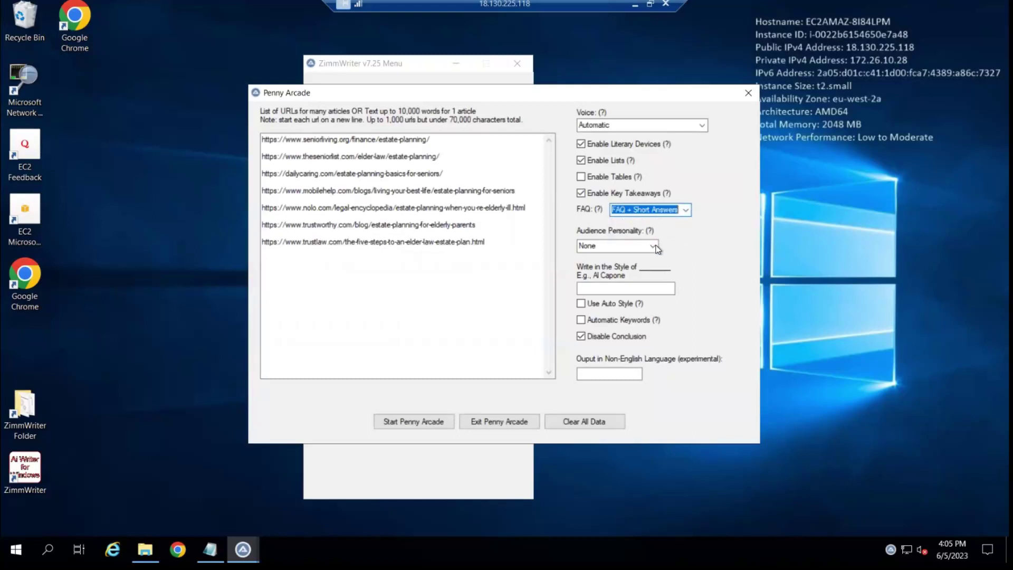
- Set the audience personality to Explorer, enable Auto Style and Automatic Keywords, and turn off Disable Conclusion
click(655, 249)
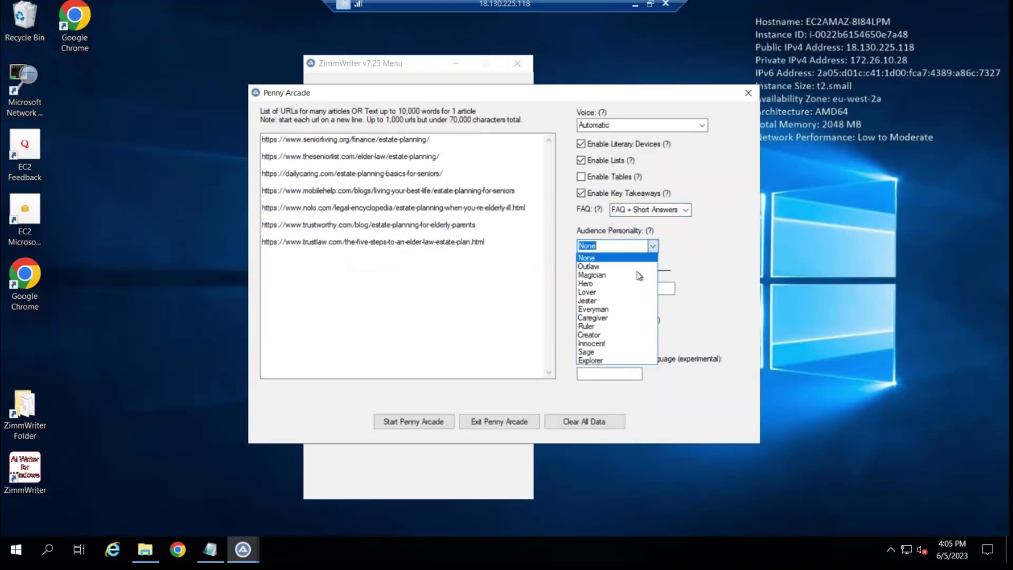
click(593, 361)
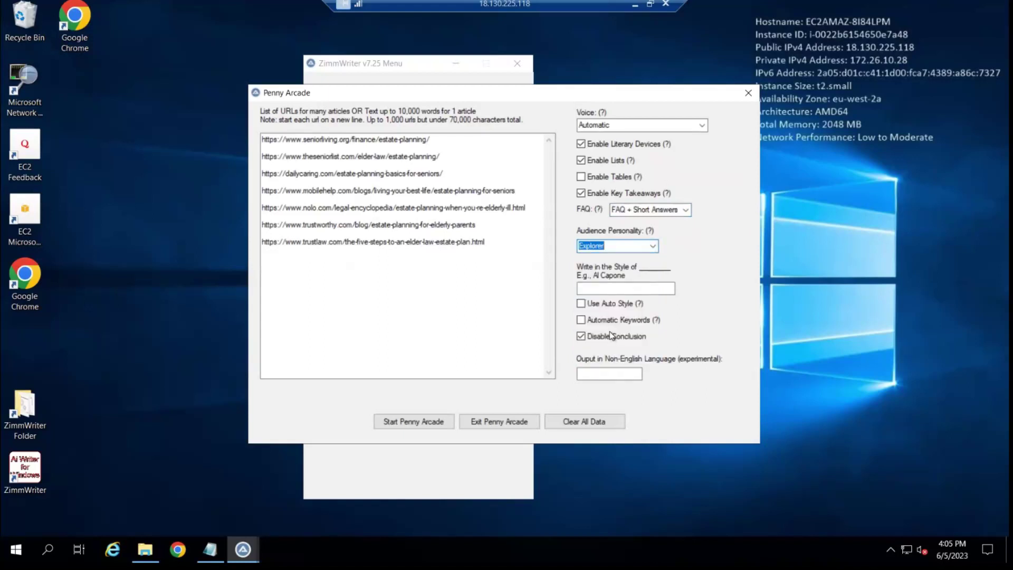
click(581, 304)
click(581, 336)
click(581, 320)
- Start Penny Arcade, confirm writing articles for the seven URLs, and acknowledge the information message
click(414, 422)
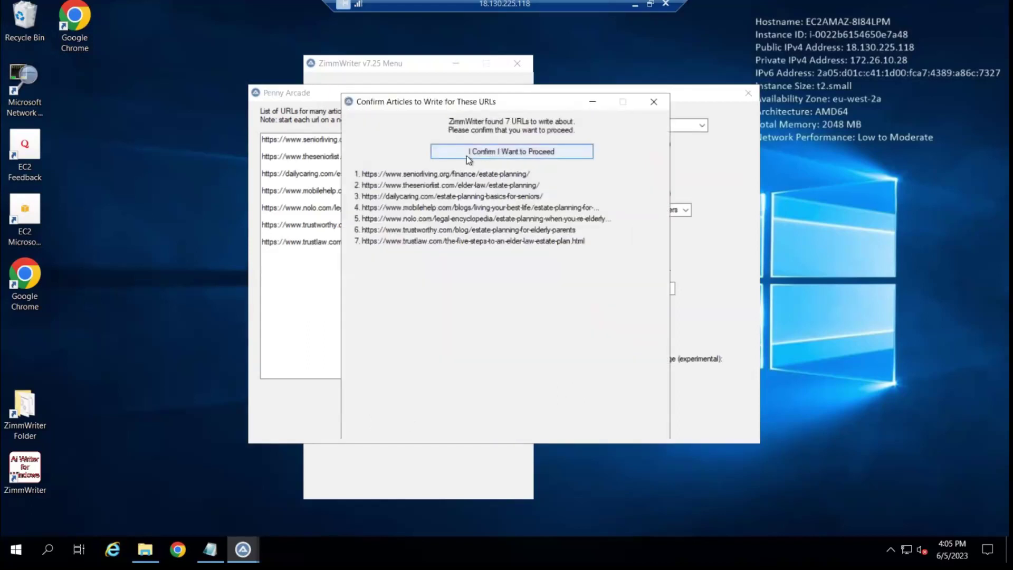
click(471, 152)
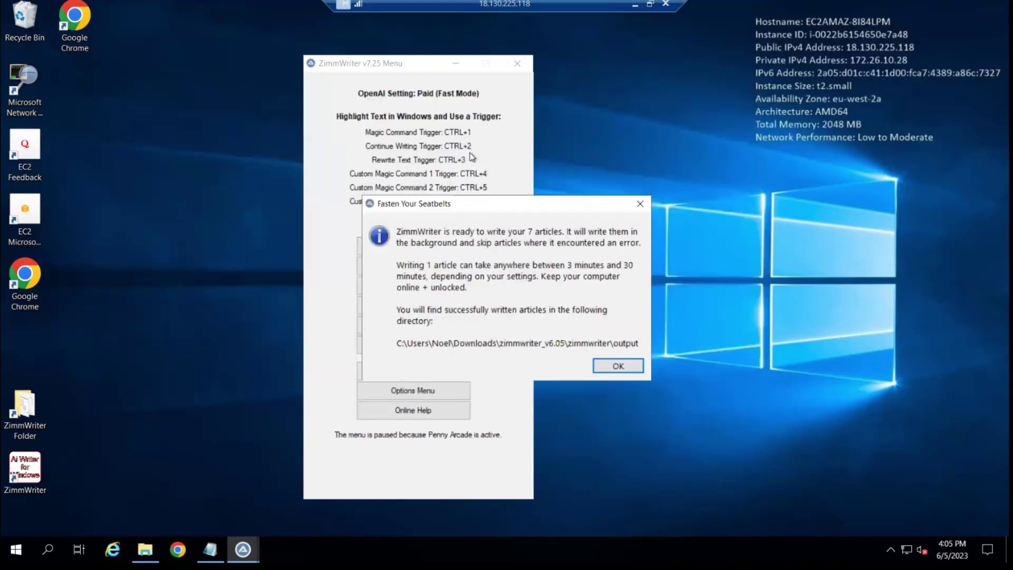
click(609, 368)
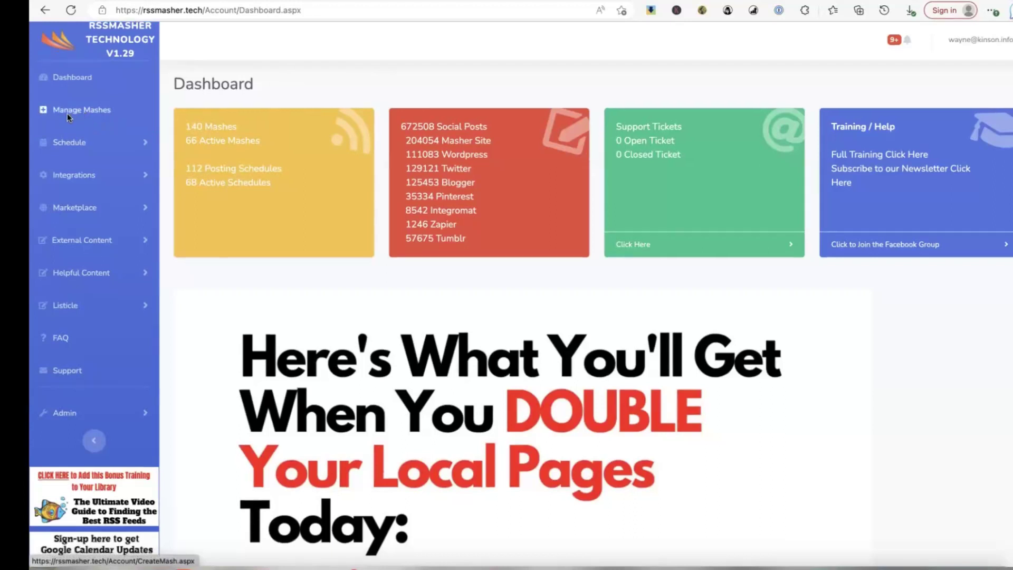
- Switch to RSSMasher and start a new mash titled Estate Planning
click(80, 113)
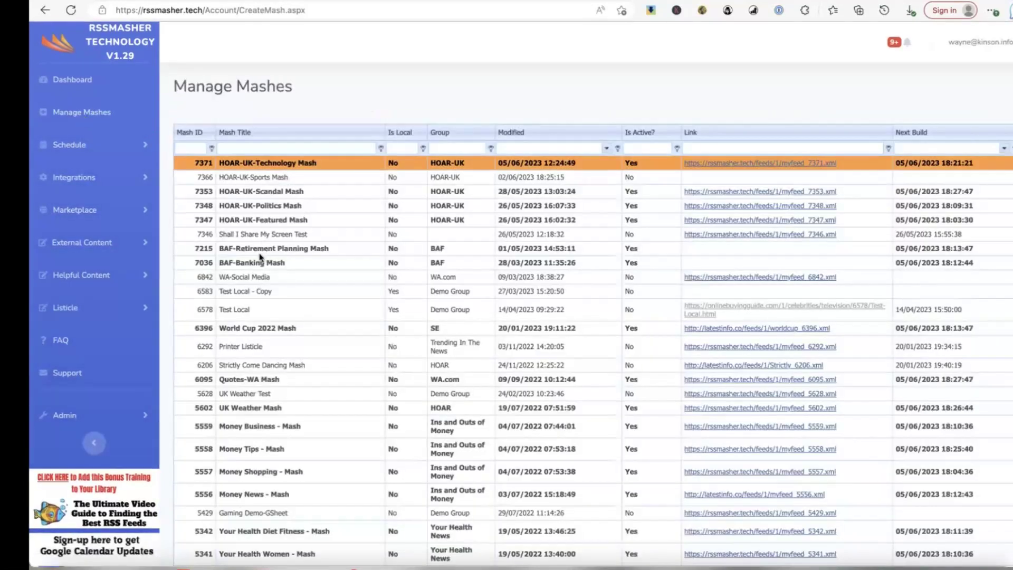
scroll(261, 257, down, 5)
click(190, 396)
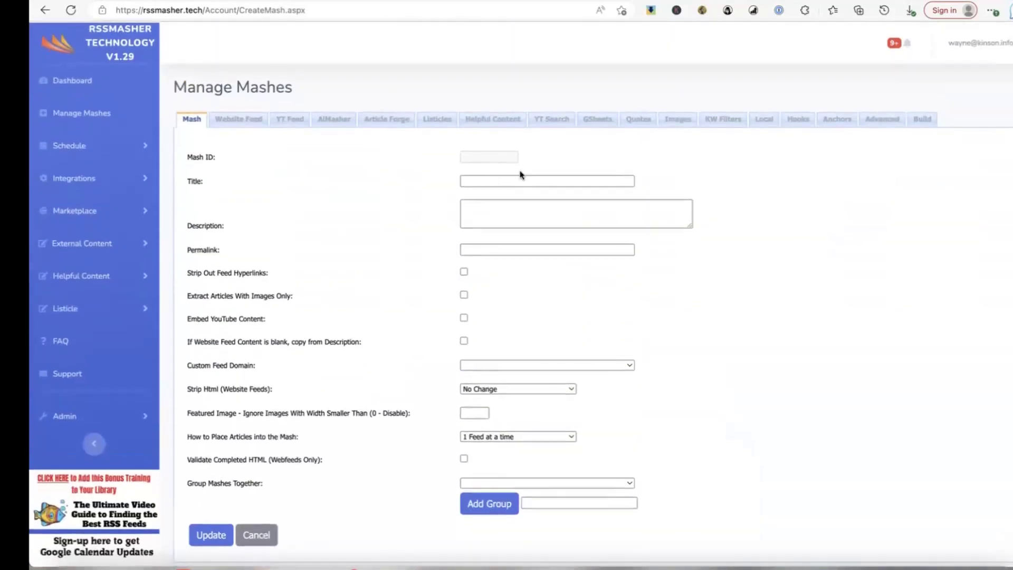
click(482, 181)
text(Estate Planning)
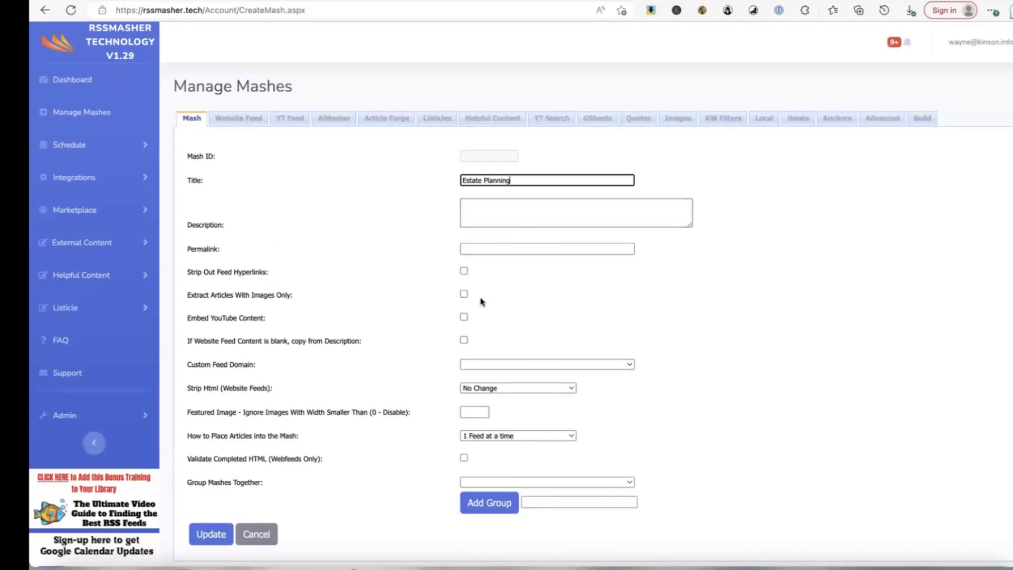
- Assign the Estate Planning mash to the BAF group and save the mash
click(581, 483)
scroll(583, 491, down, 2)
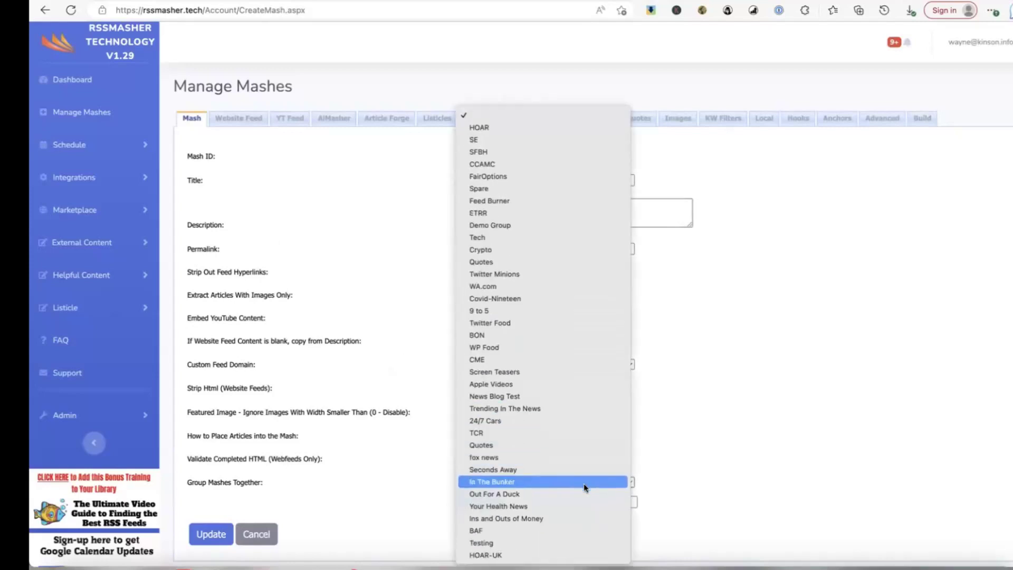
click(556, 527)
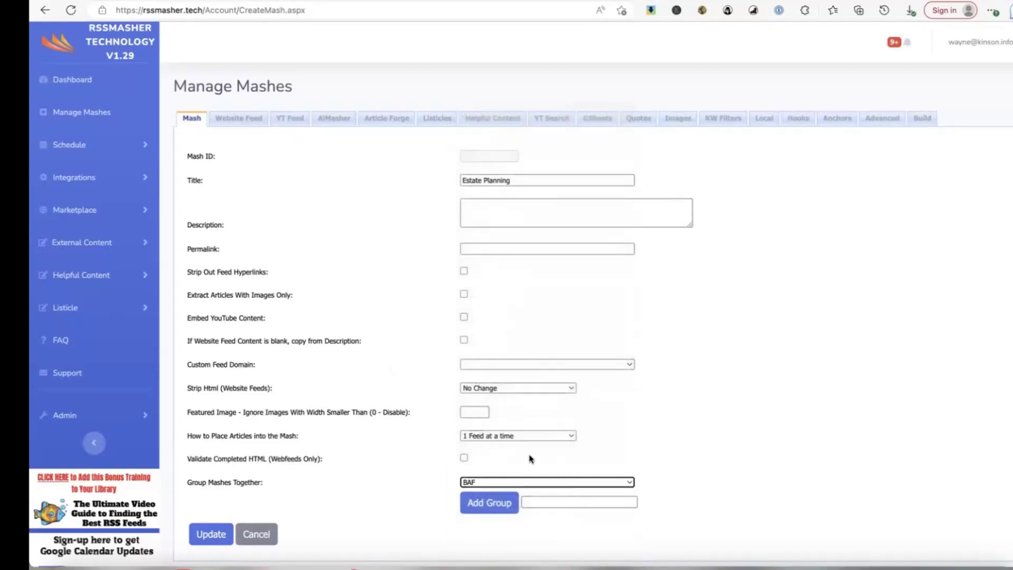
click(208, 536)
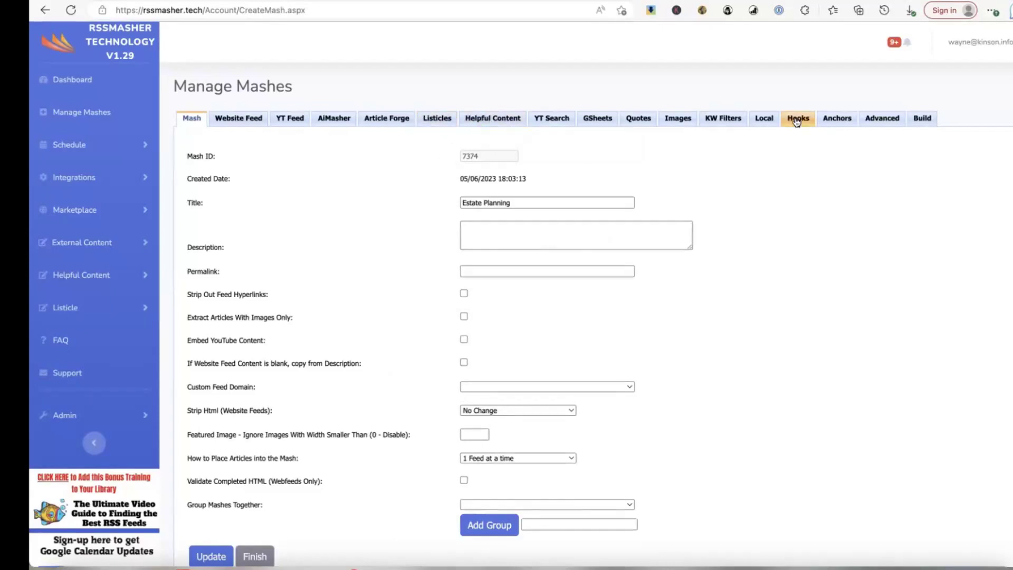
- Add the Financial Advice - 3 listicle to the Estate Planning mash
click(438, 119)
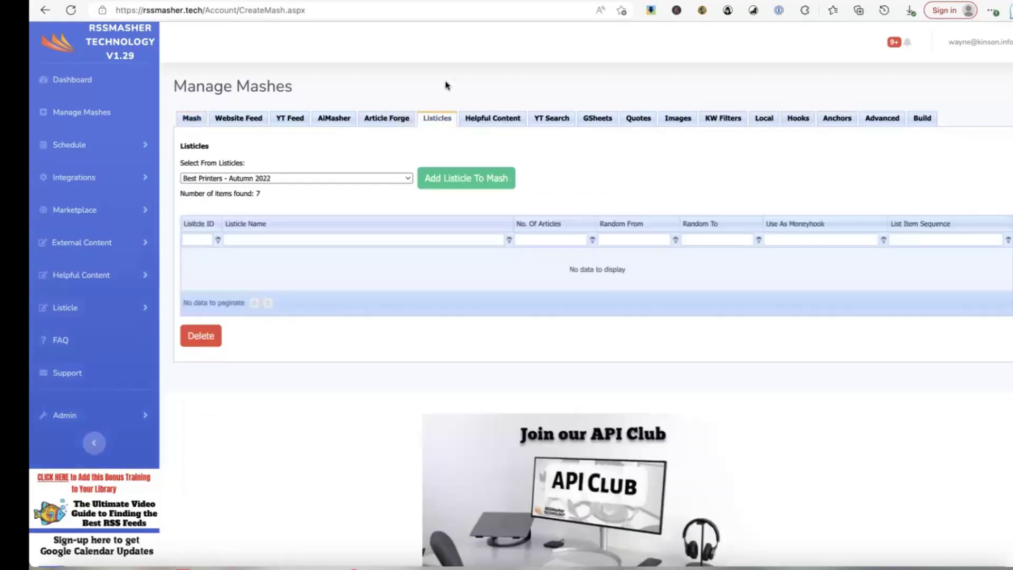
click(288, 179)
click(284, 204)
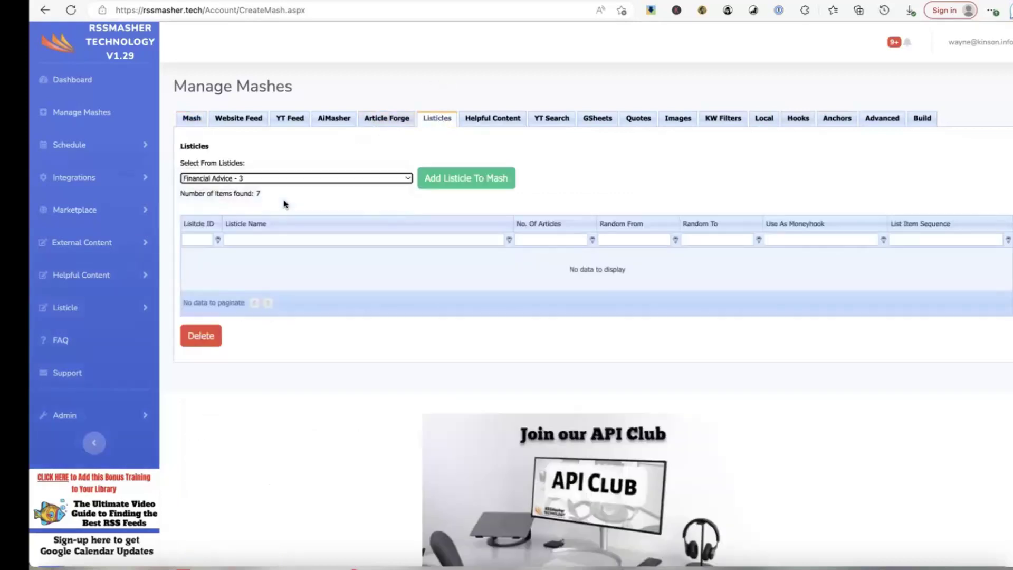
click(461, 178)
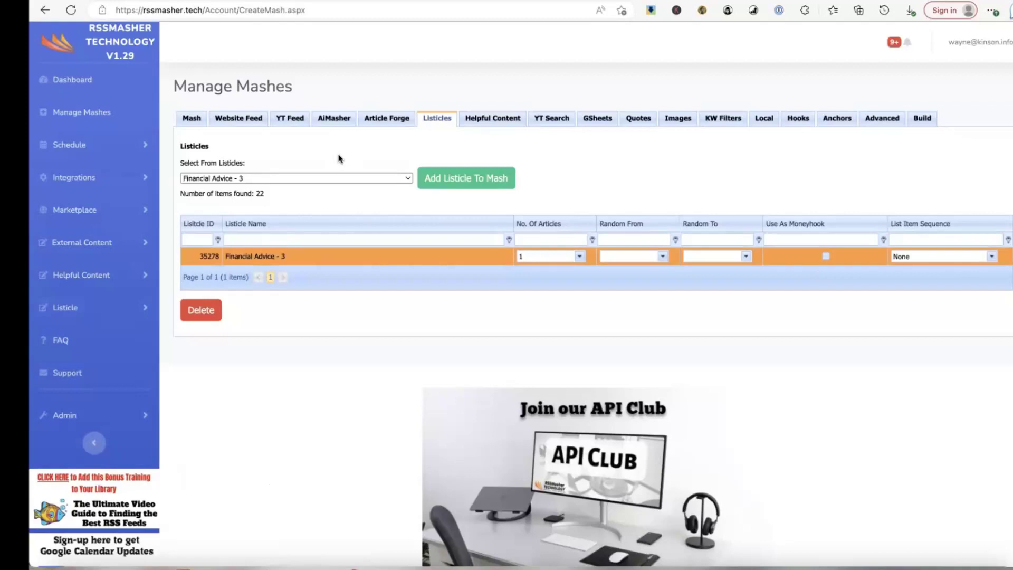
- Mark the Financial Advice - 3 listicle for use as a moneyhook and set its number of articles to 5
click(826, 258)
click(580, 257)
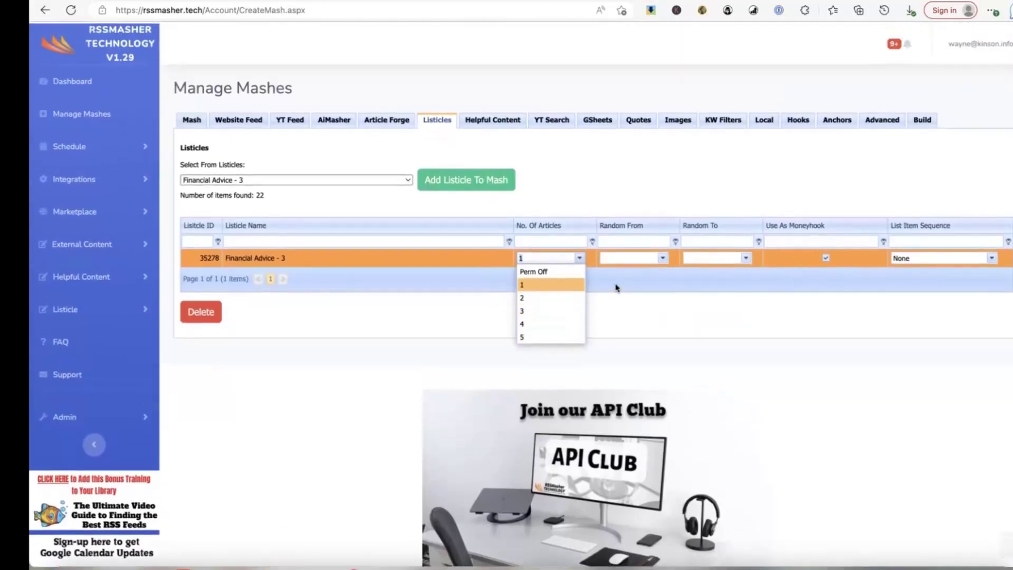
click(549, 335)
- Try 8 and 10 as the Random From value of the Financial Advice - 3 listicle
click(663, 256)
scroll(636, 319, down, 6)
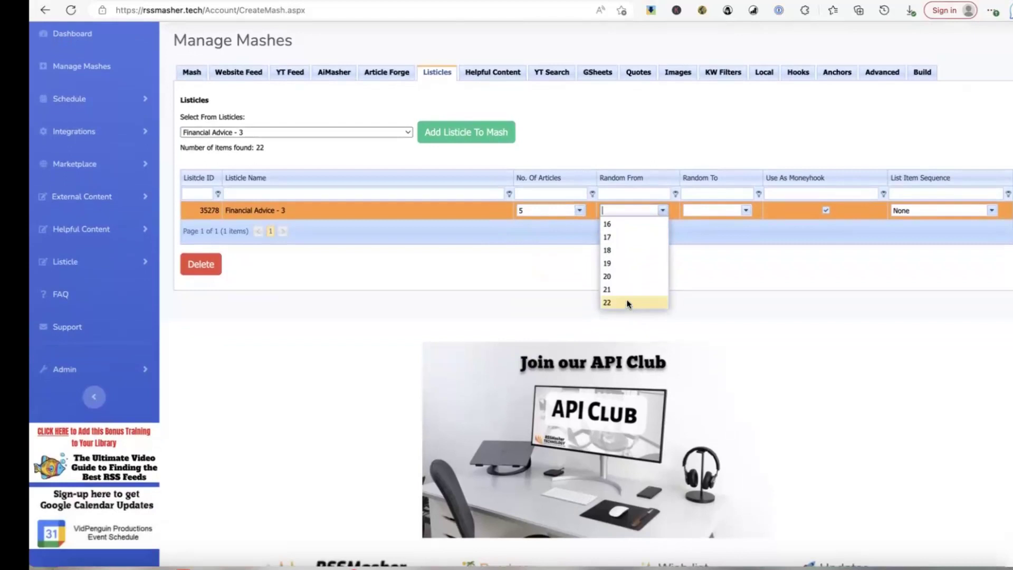
scroll(628, 304, up, 2)
scroll(627, 303, up, 3)
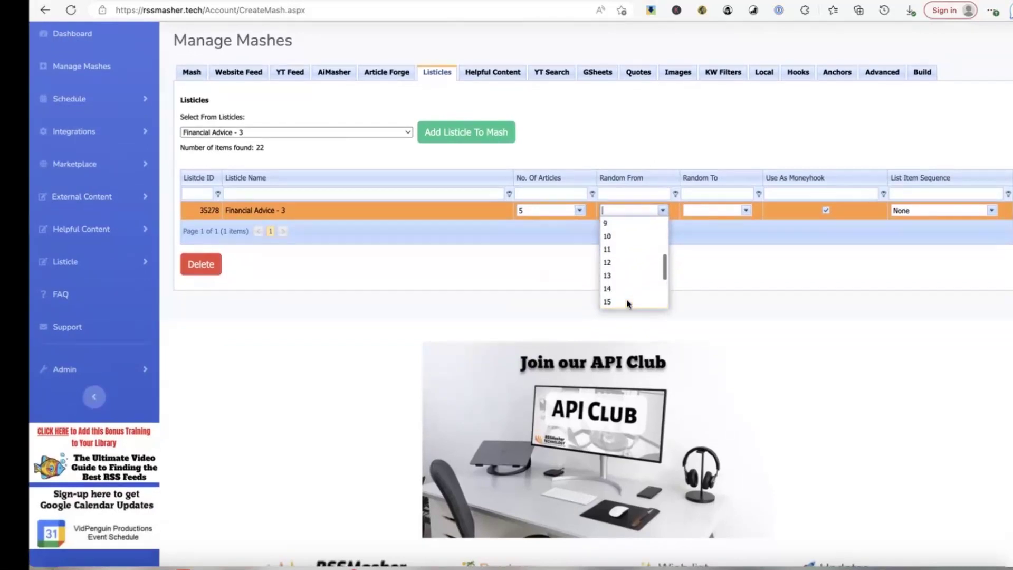
scroll(625, 271, up, 1)
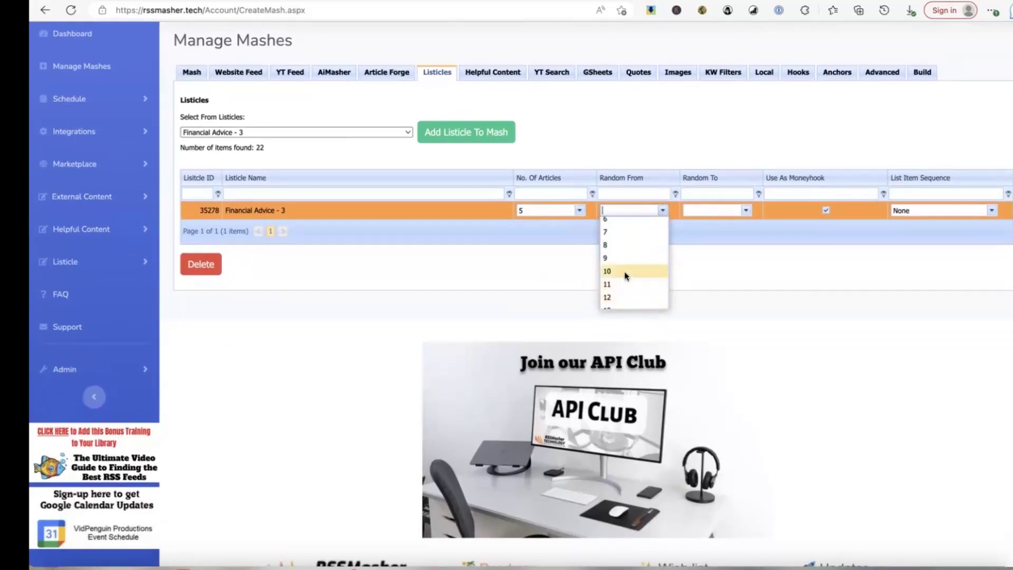
click(625, 246)
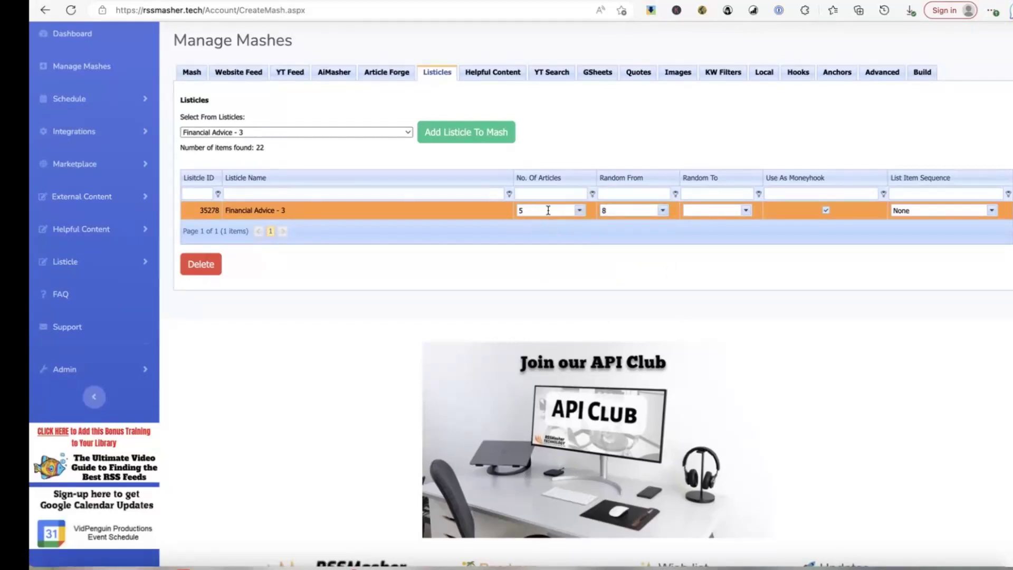
click(664, 211)
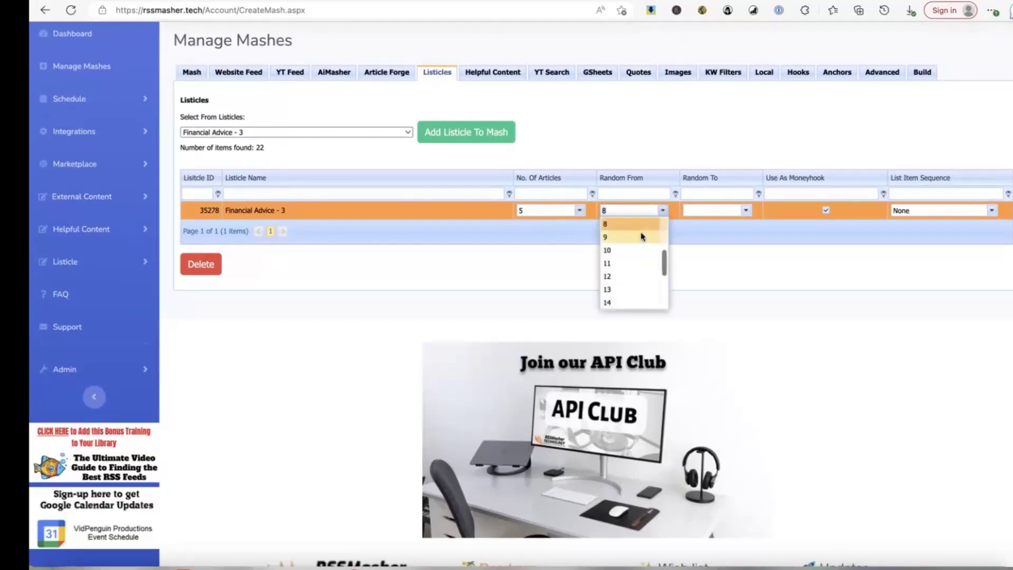
click(641, 248)
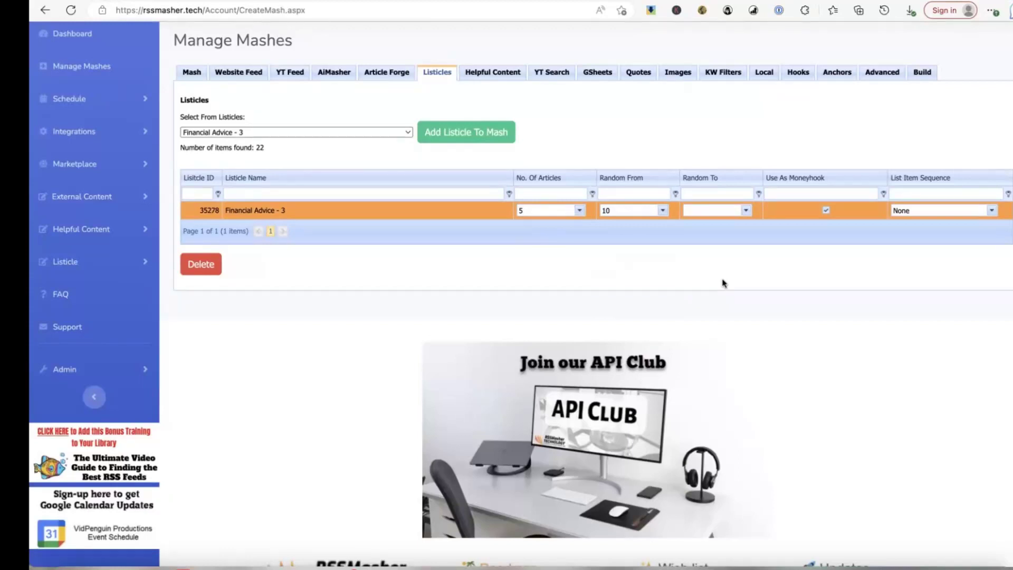
- Set the random range of the Financial Advice - 3 listicle from 5 to 10
click(745, 210)
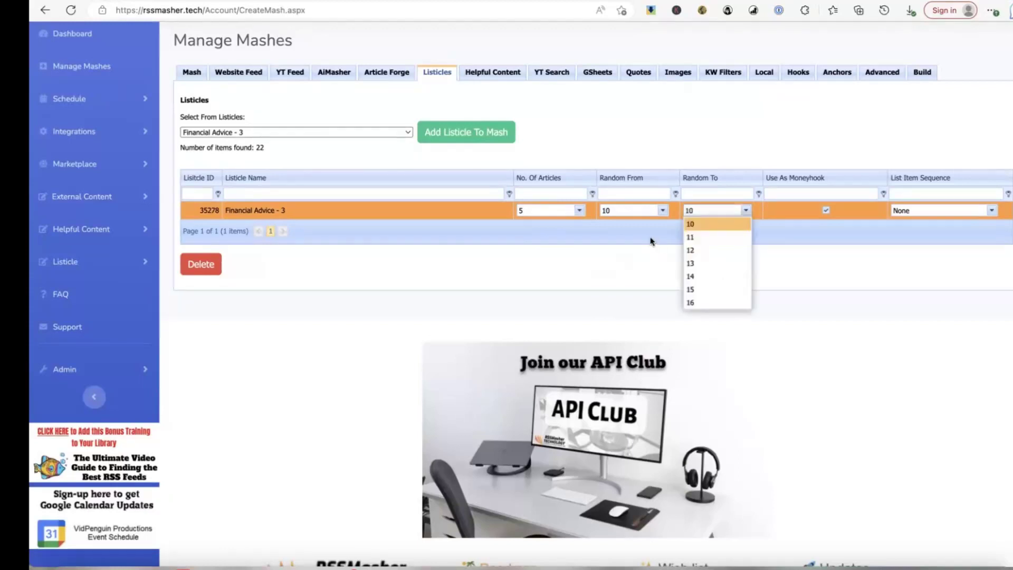
click(662, 210)
scroll(636, 251, up, 2)
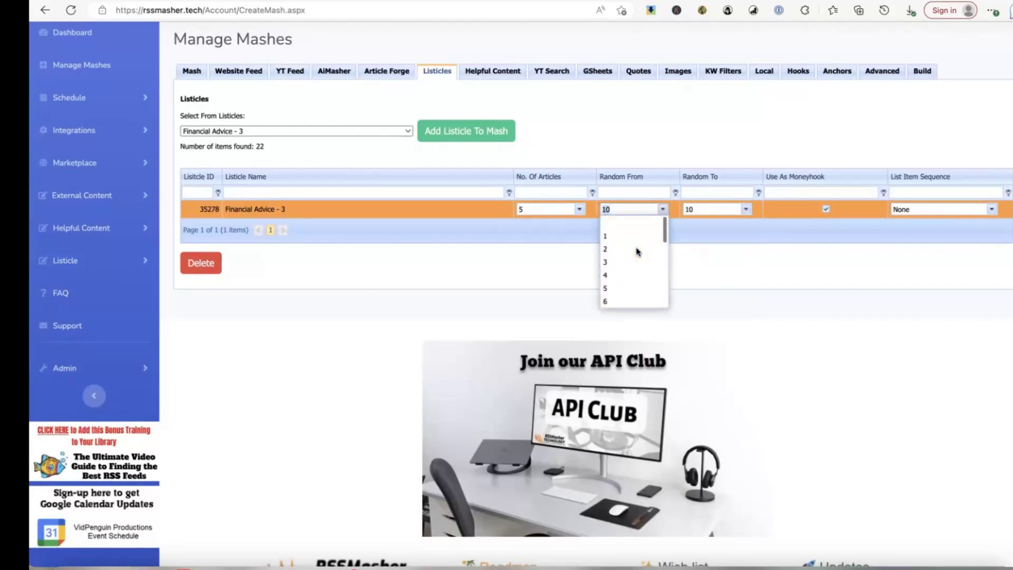
click(630, 274)
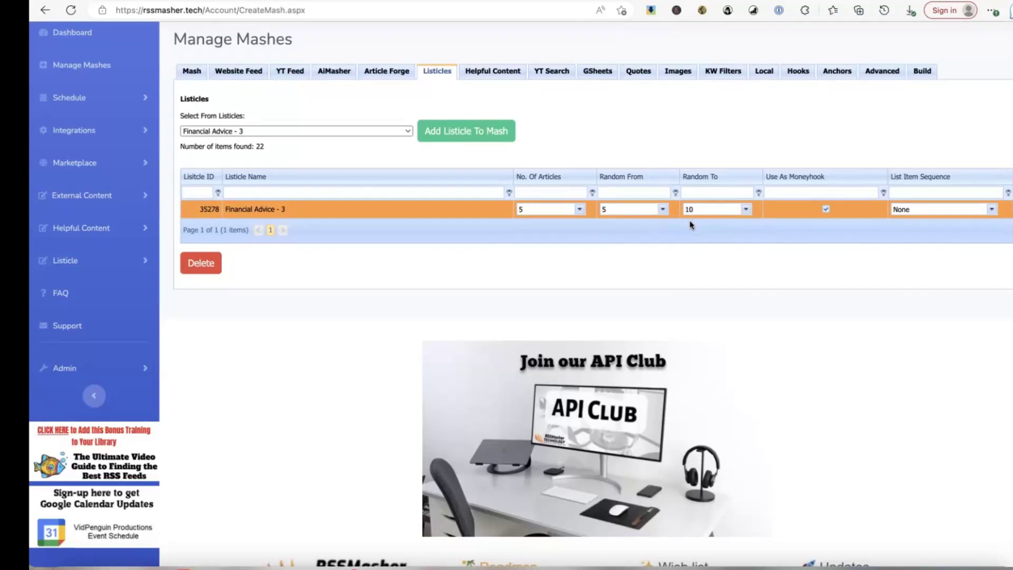
click(825, 208)
- Insert the Listicle token into the mash's Money Hook After content
click(492, 77)
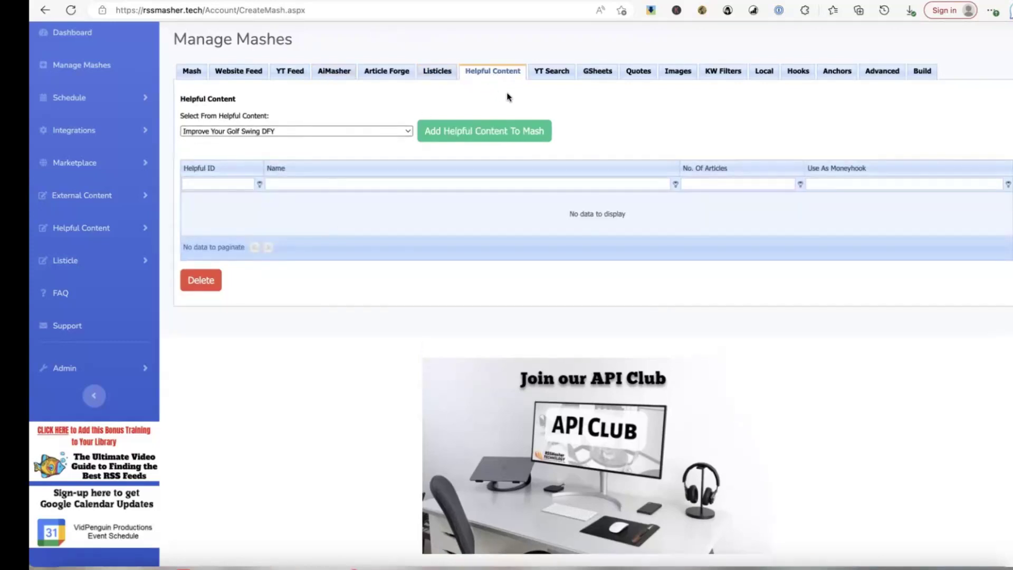
click(797, 73)
scroll(370, 263, down, 5)
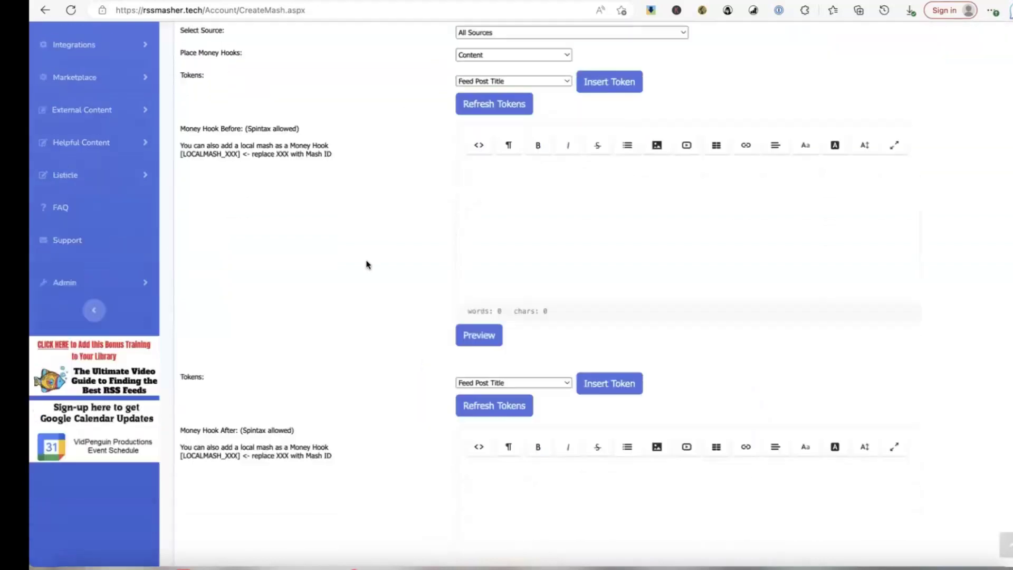
scroll(368, 266, down, 1)
click(494, 302)
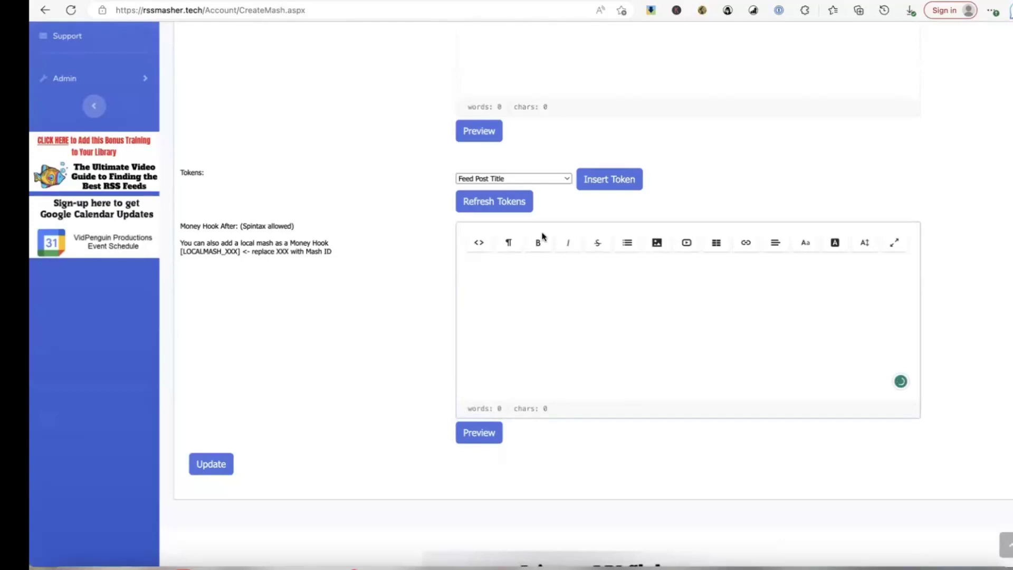
click(566, 182)
scroll(541, 296, down, 6)
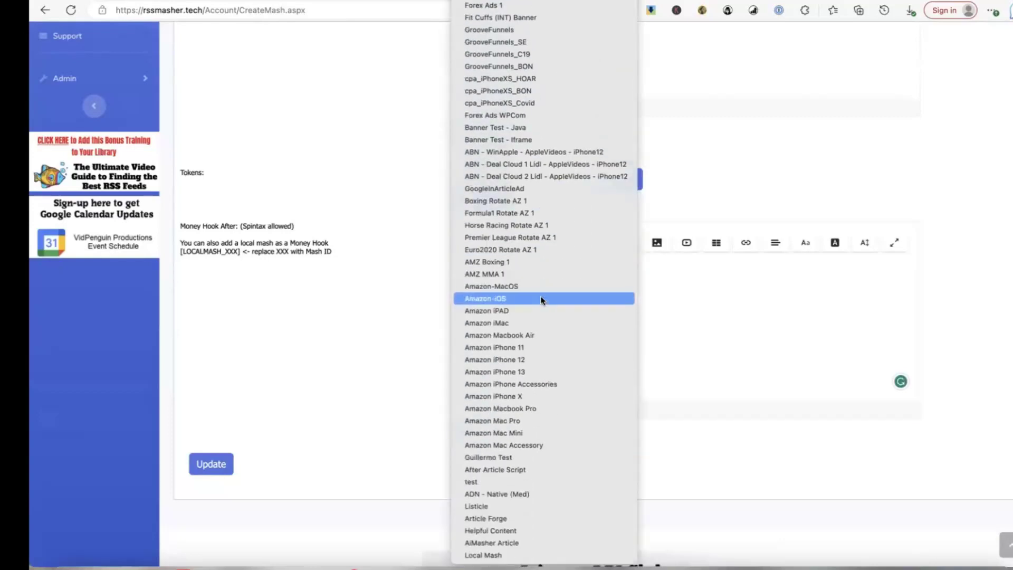
click(530, 507)
click(602, 178)
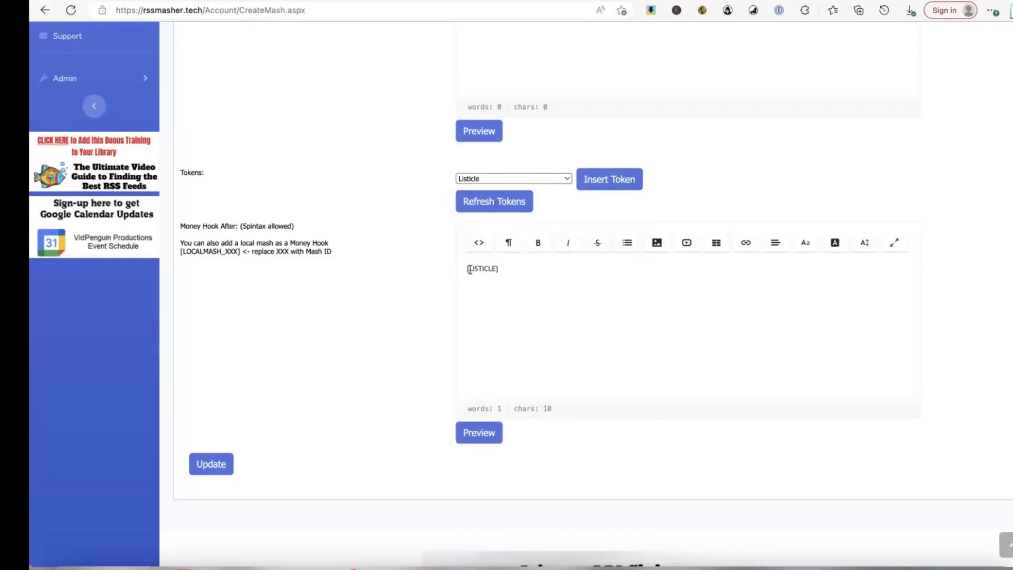
- Add a blank line above the [LISTICLE] token in Money Hook After and save the money hooks
scroll(495, 270, up, 2)
scroll(496, 271, up, 4)
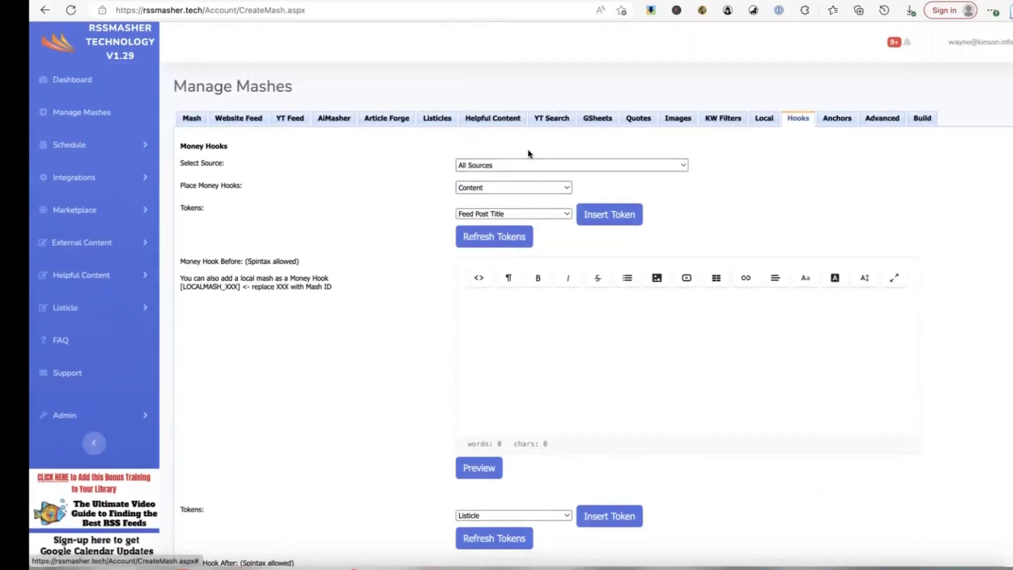
click(437, 119)
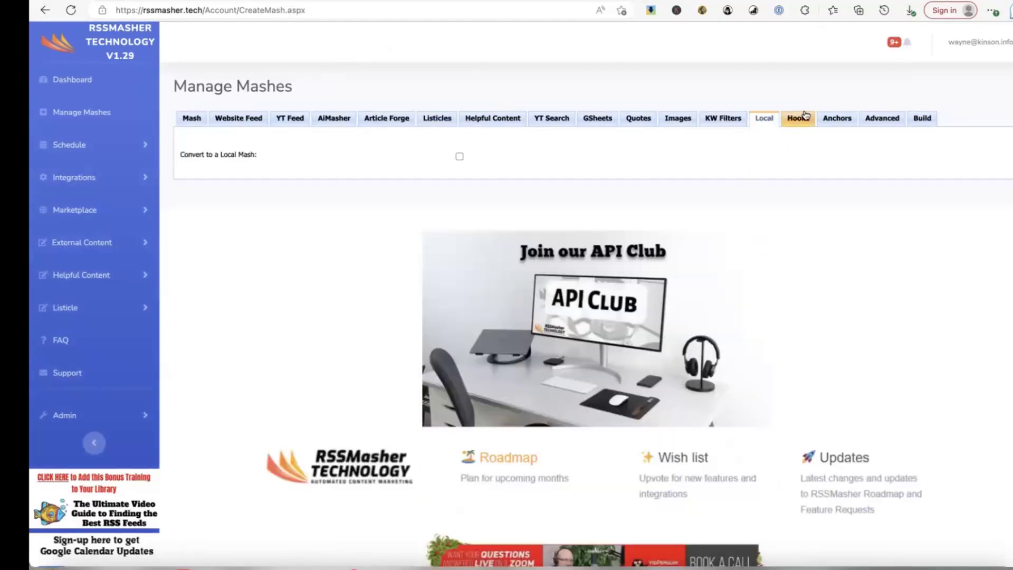
click(798, 118)
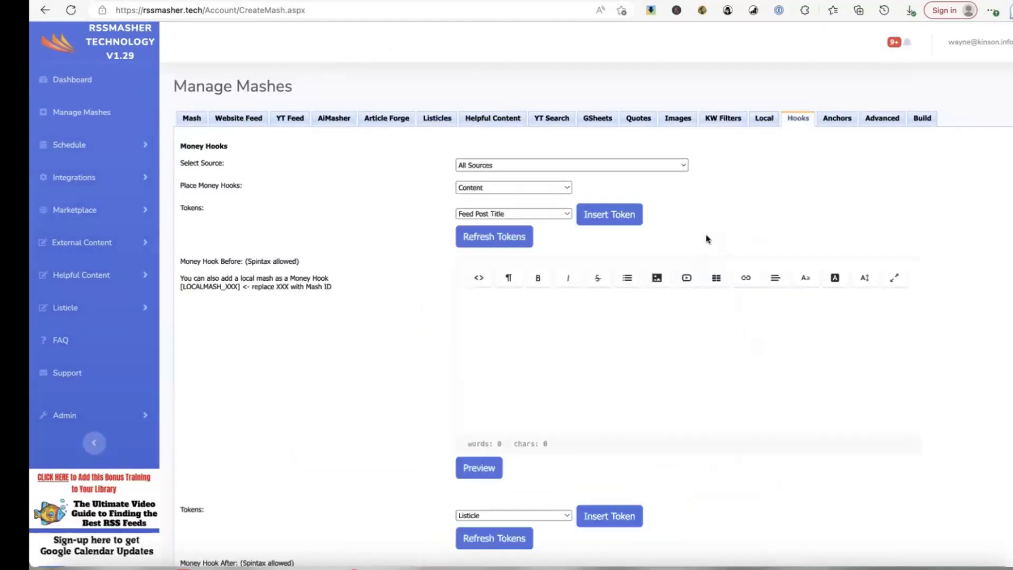
scroll(475, 449, down, 6)
click(464, 274)
key(Return)
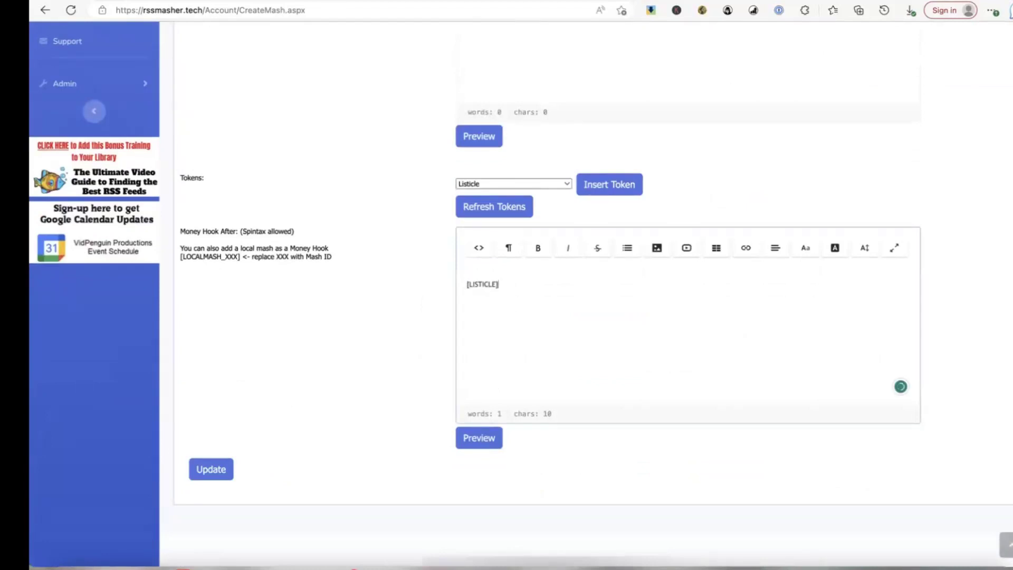
click(210, 469)
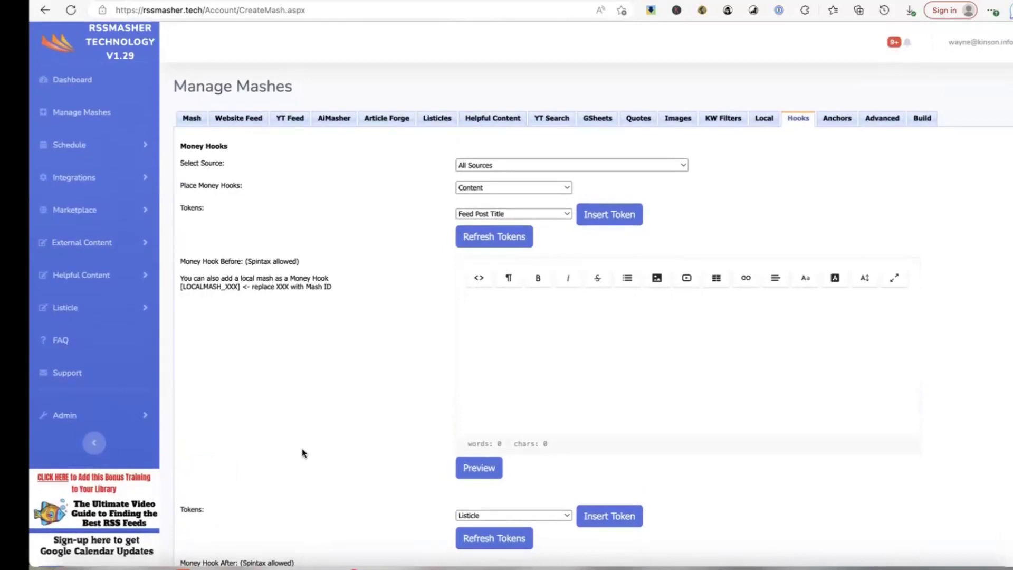
- Set up the mash's anchor text from an anchor text list, copying in the Estate Planning list for all sources
click(836, 119)
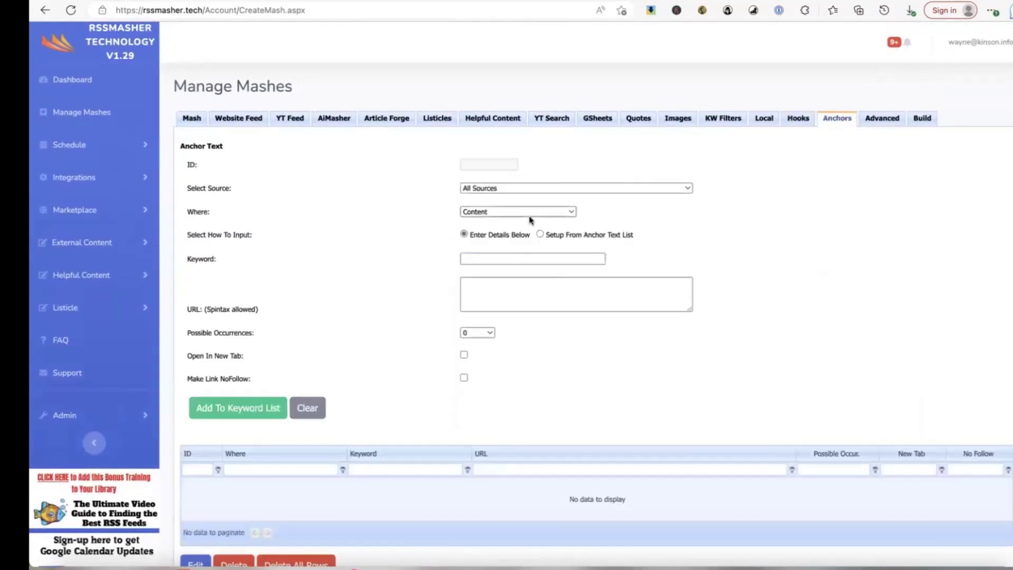
click(502, 298)
scroll(486, 298, down, 1)
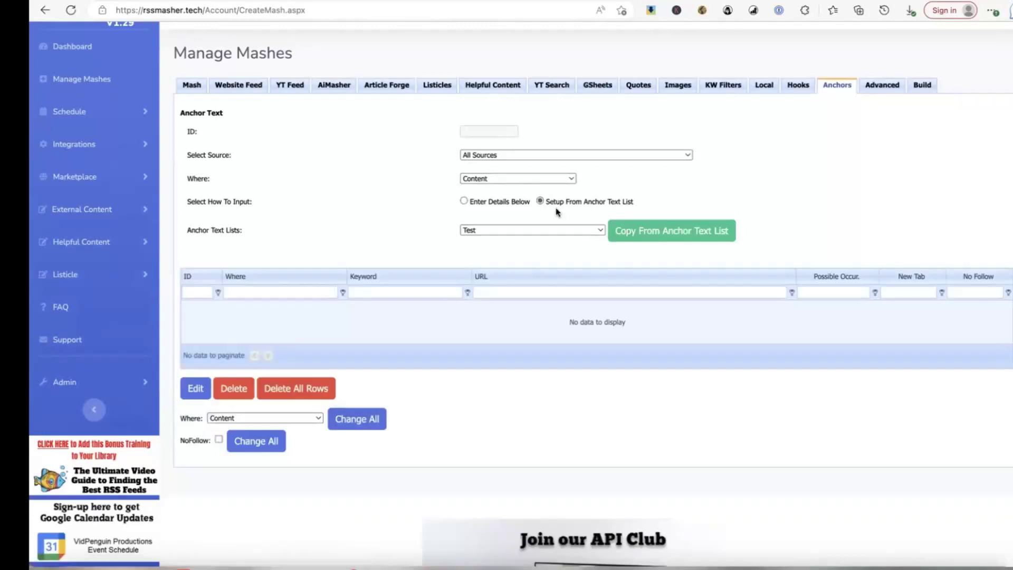
click(591, 227)
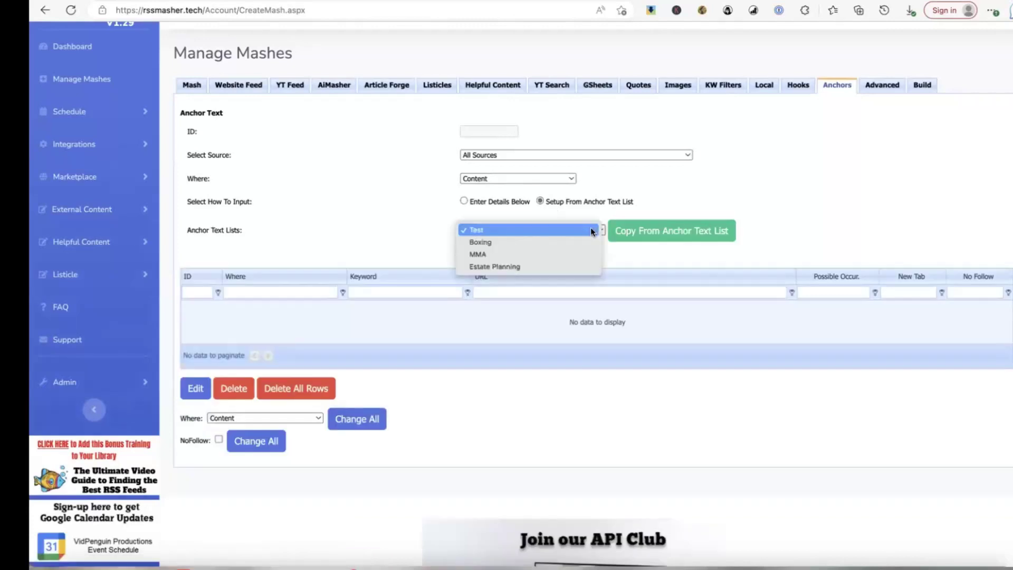
click(552, 266)
click(681, 235)
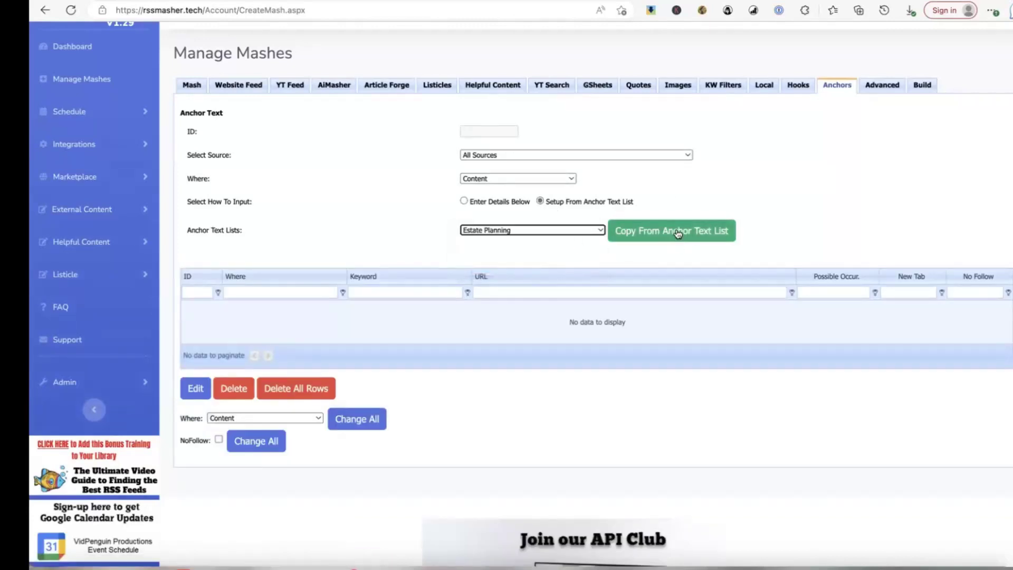
click(678, 234)
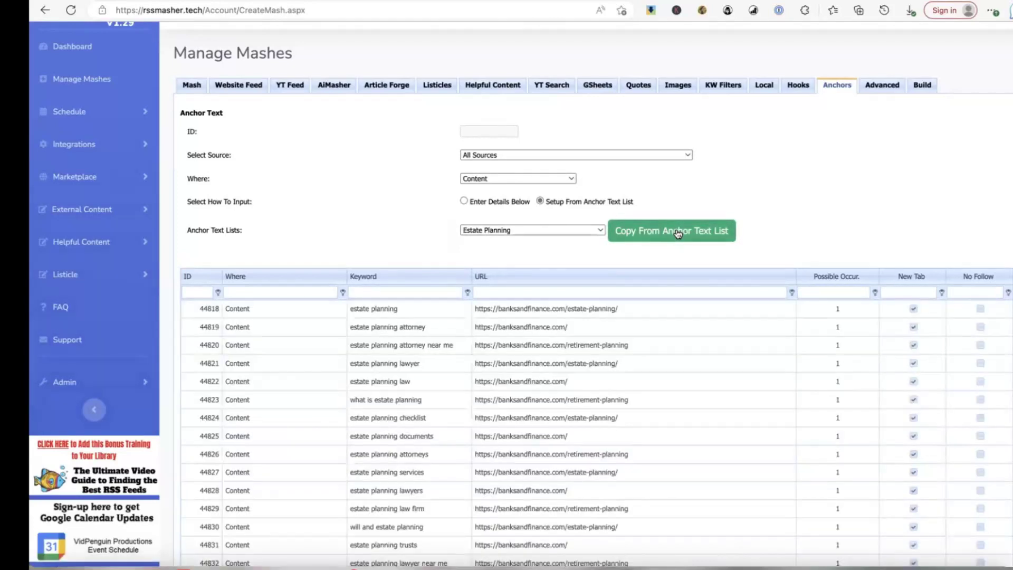
scroll(319, 207, down, 4)
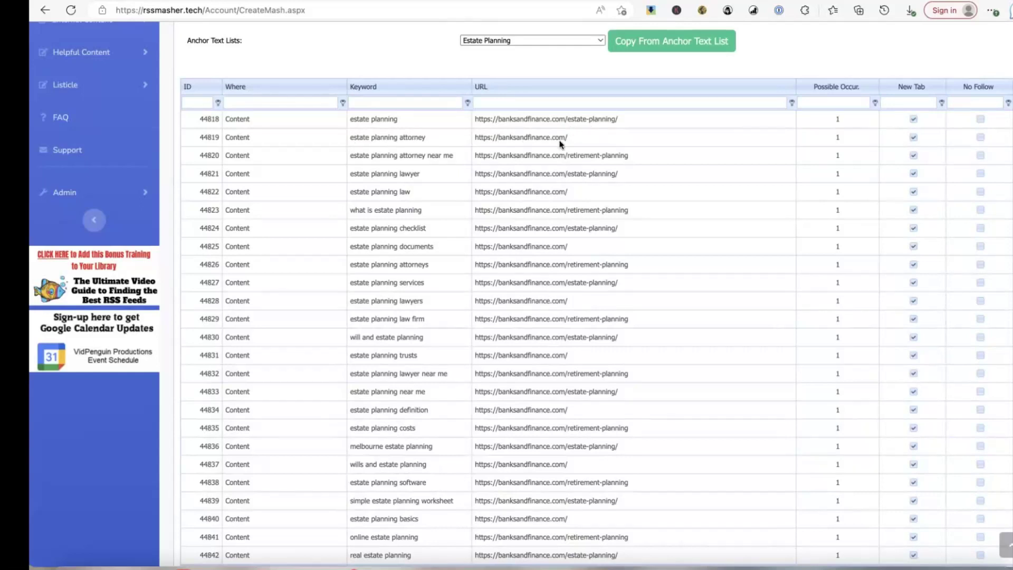
- Run a test build of the mash
scroll(850, 175, up, 2)
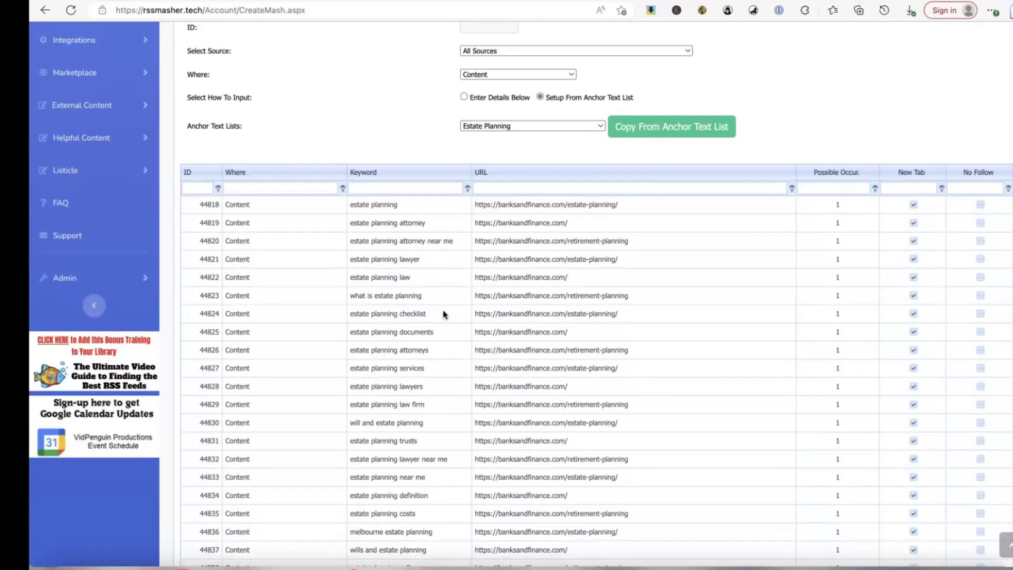
scroll(445, 315, up, 3)
click(923, 120)
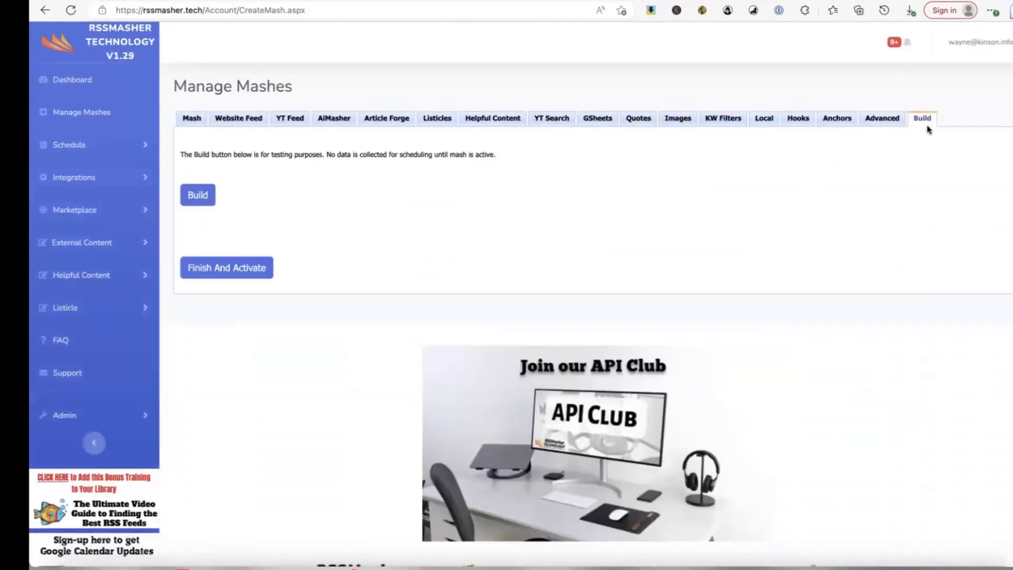
click(195, 196)
- Open AiMasher in a new browser tab and go to its article import page
key(super+t)
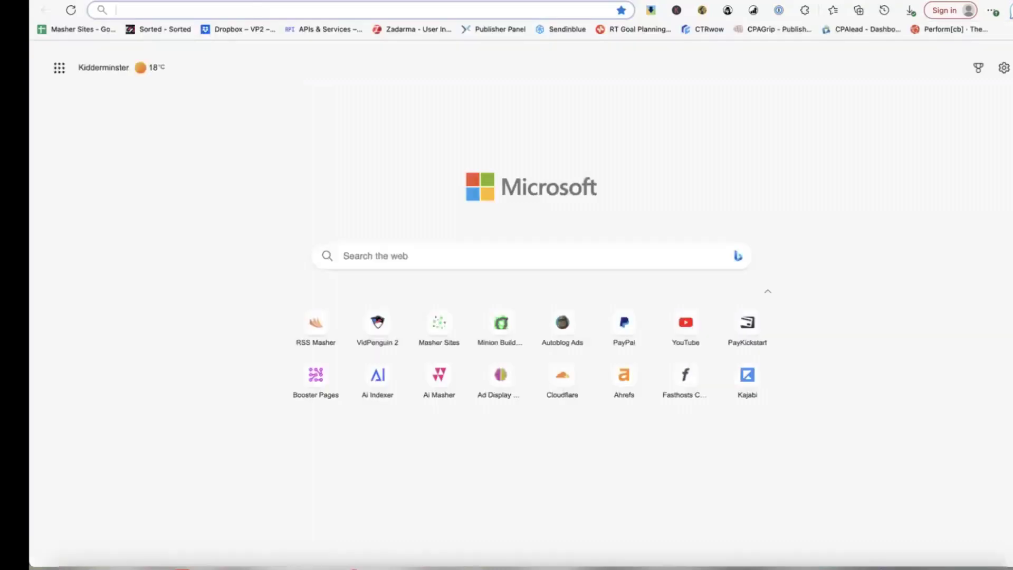
click(431, 375)
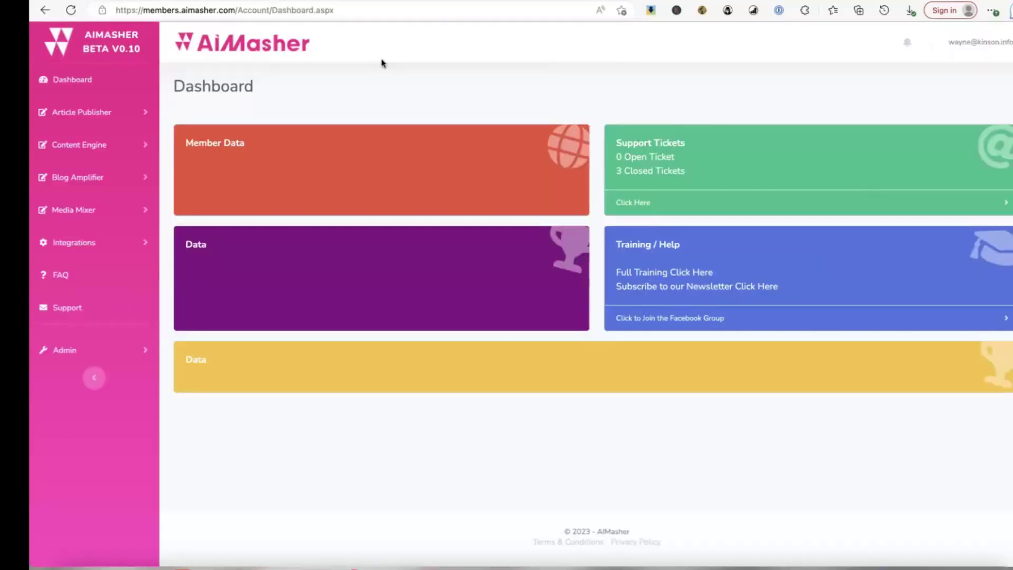
click(95, 116)
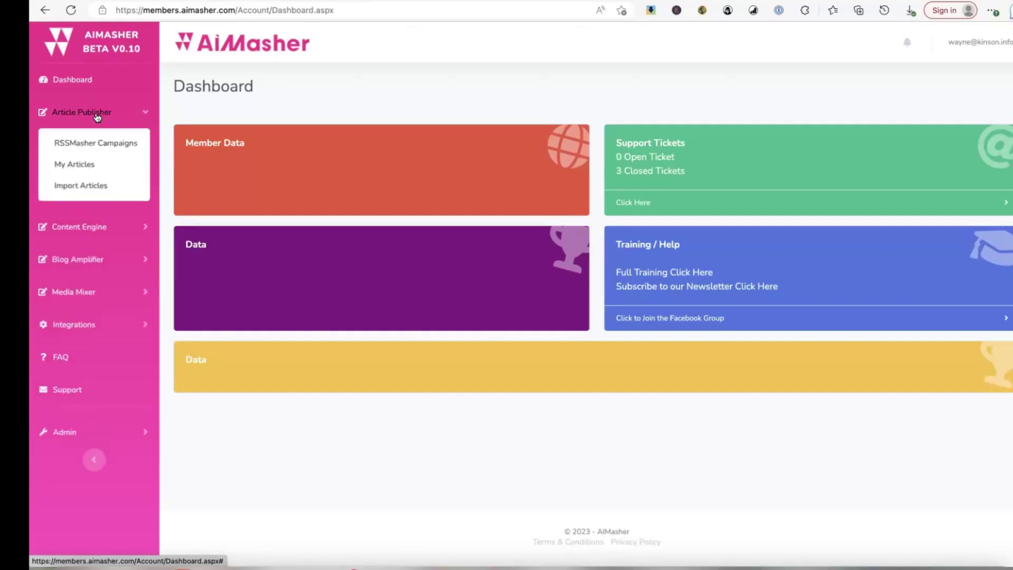
click(84, 187)
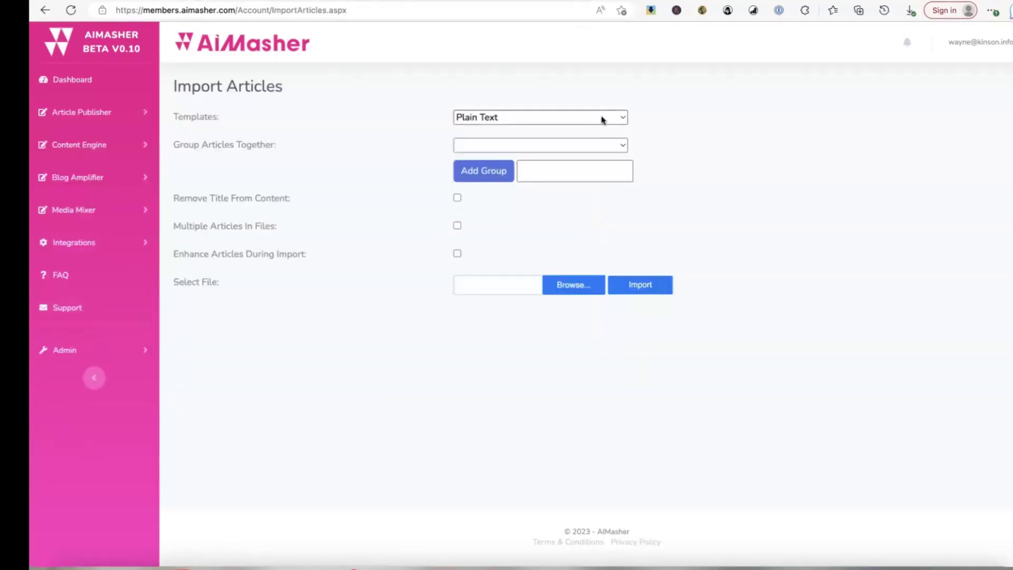
- Import the article file using the ZimmWriter Bulk Blog Post template and the Banks and Finance group, removing the title from the content
click(603, 117)
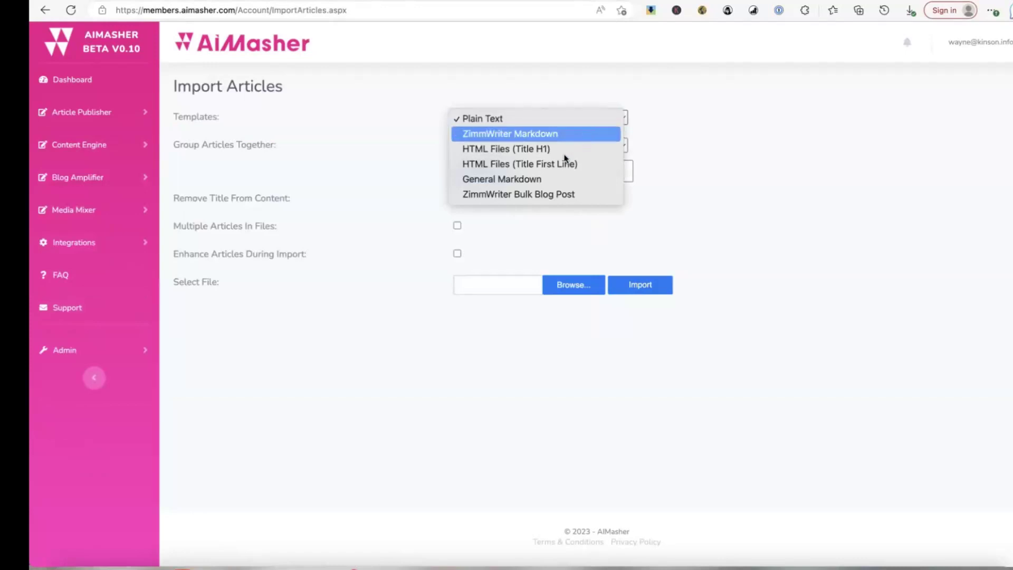
click(536, 196)
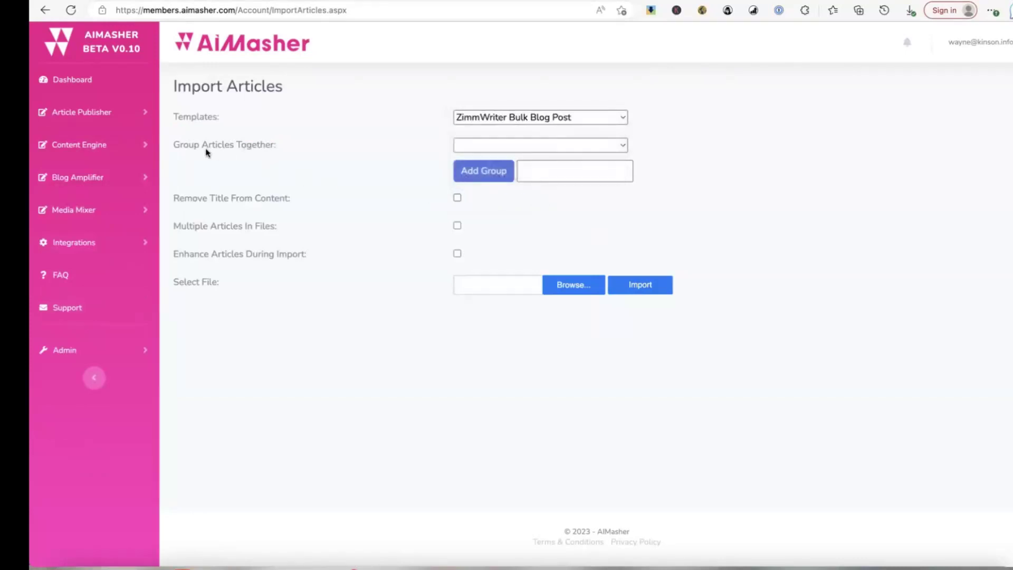
click(623, 148)
click(594, 171)
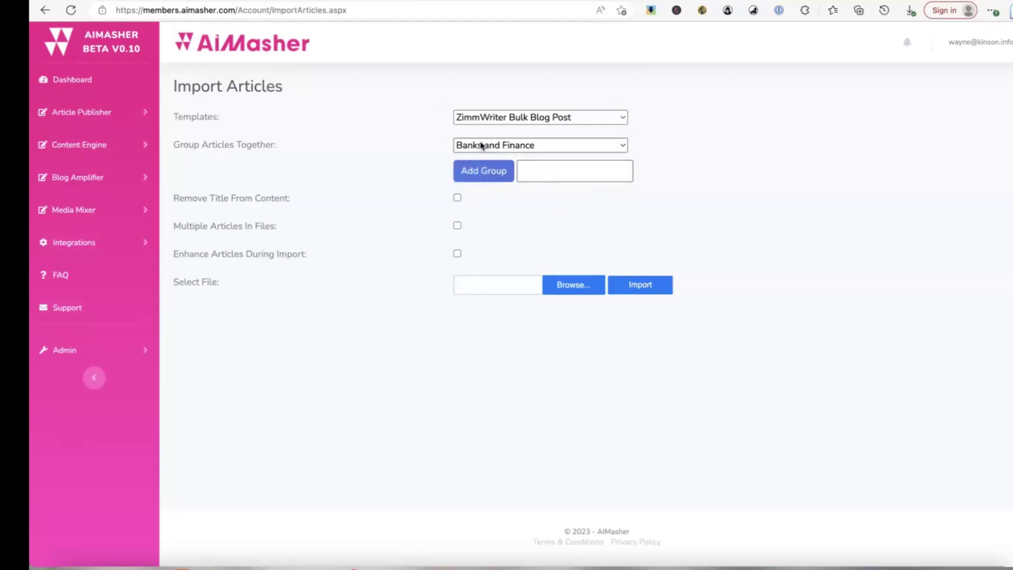
mouse_move(481, 146)
click(457, 200)
click(640, 285)
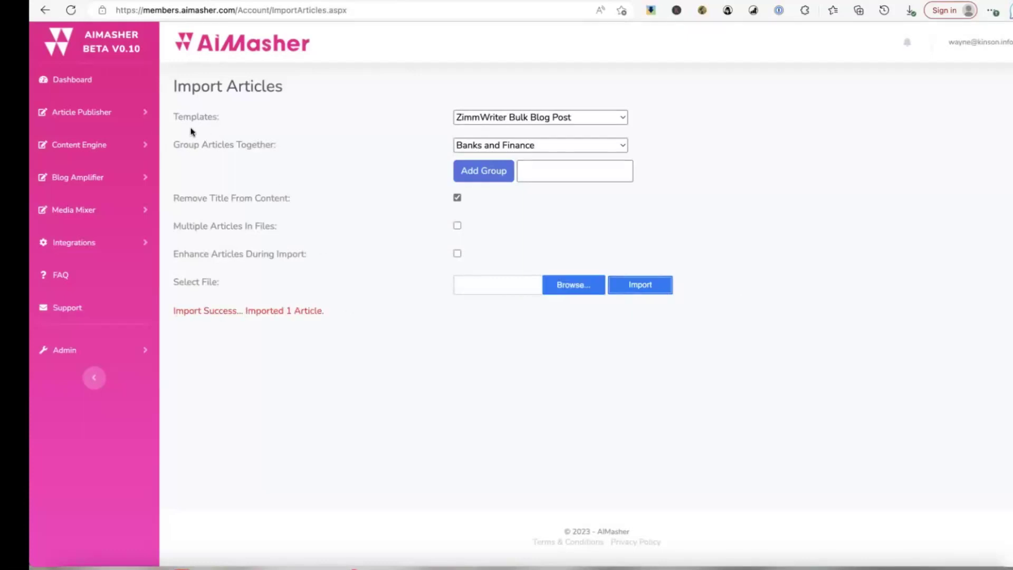
- Open the imported article "Plan Ahead: Estate Planning For Seniors" for editing from the list of My Articles
click(83, 116)
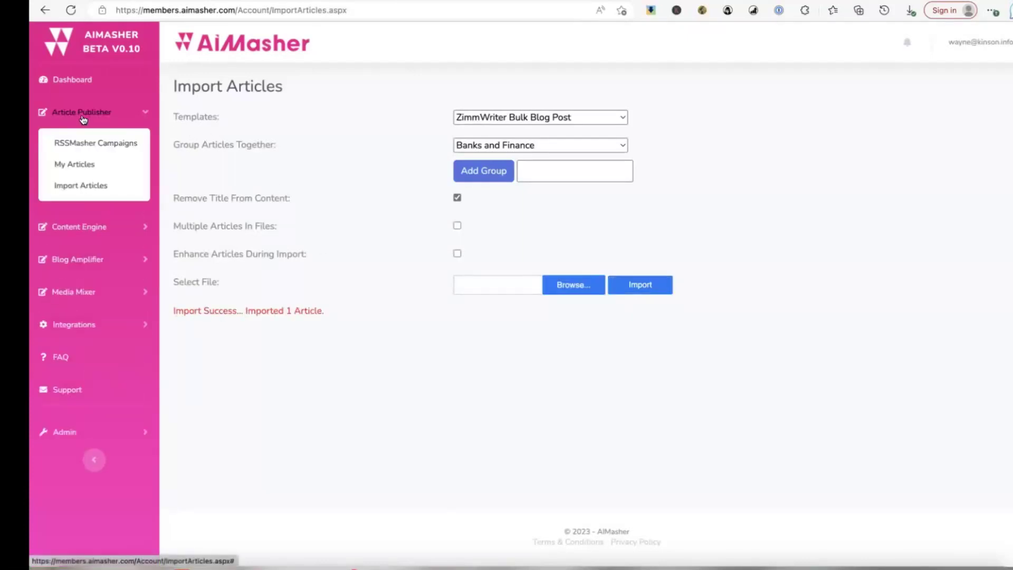
click(77, 165)
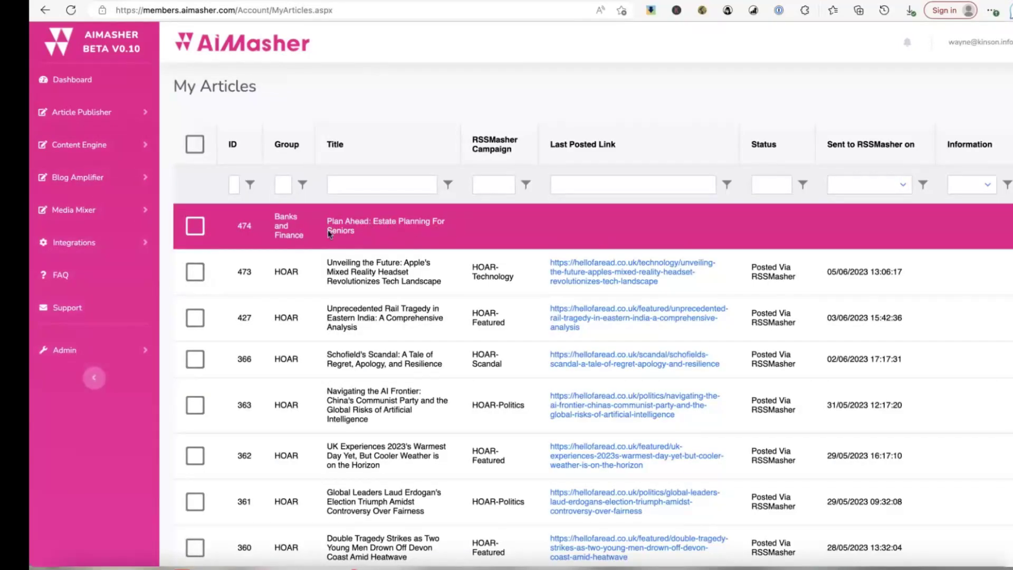
scroll(233, 232, down, 11)
click(224, 251)
scroll(285, 205, up, 10)
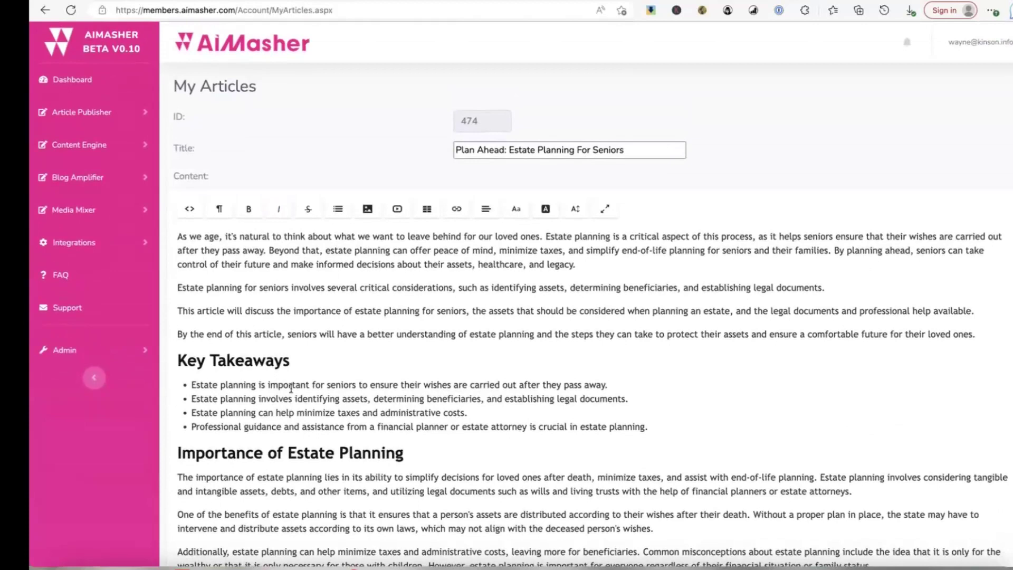
- Review the article text and its ZimmWriter detail entries, including the model used, OpenAI status, settings and Midjourney image prompt
scroll(280, 285, down, 1)
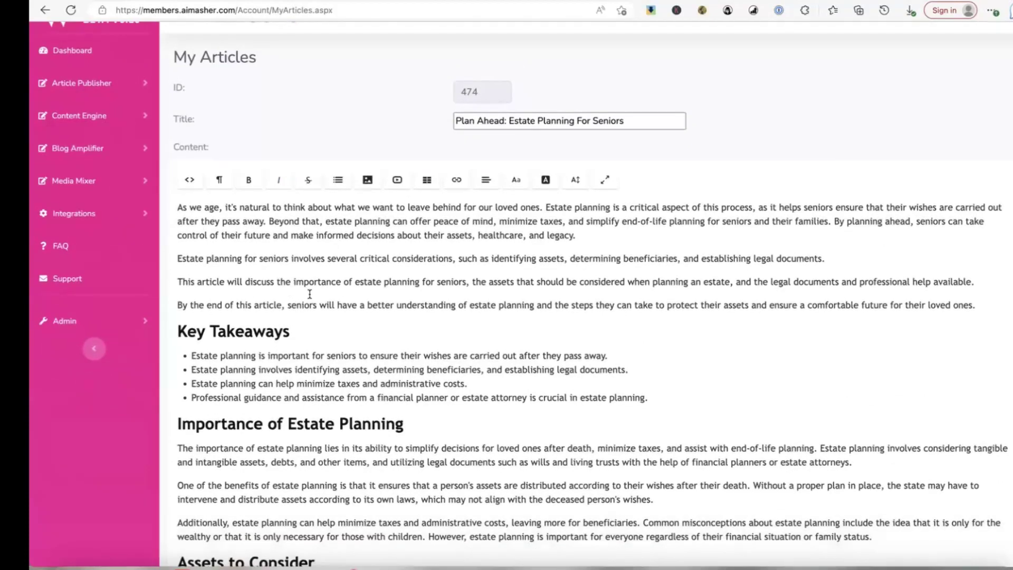
scroll(308, 294, down, 15)
scroll(309, 294, down, 10)
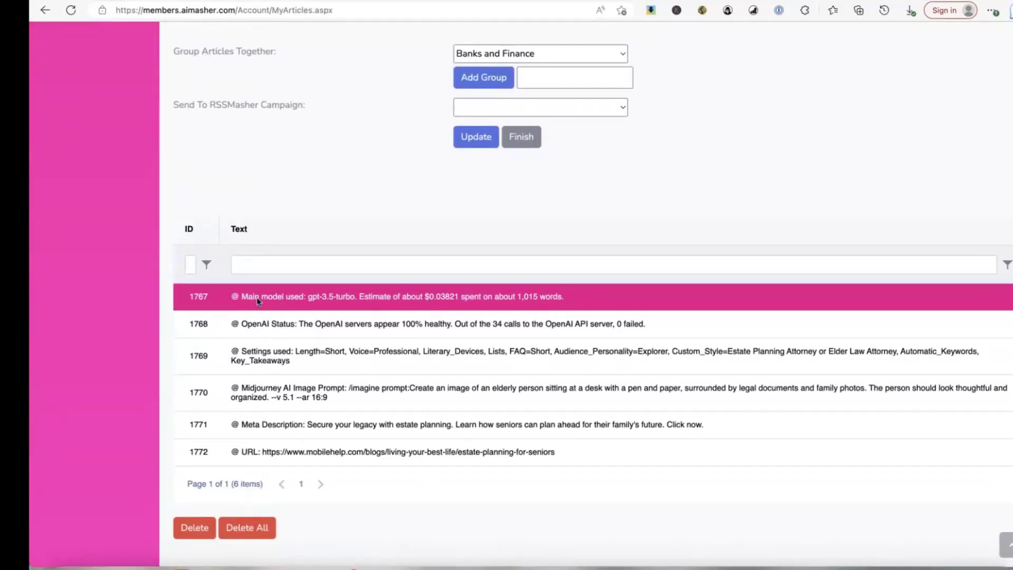
click(274, 325)
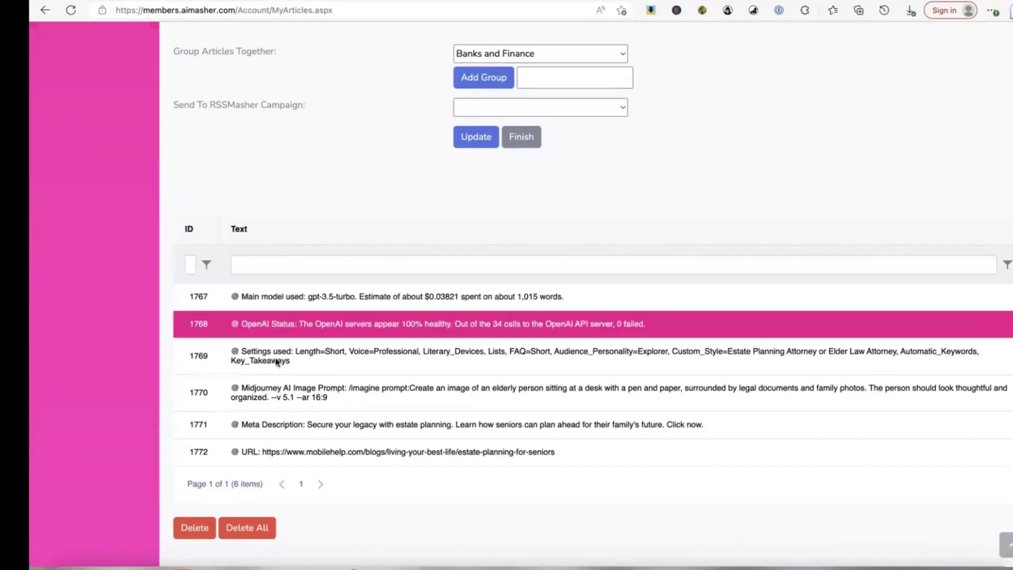
click(276, 361)
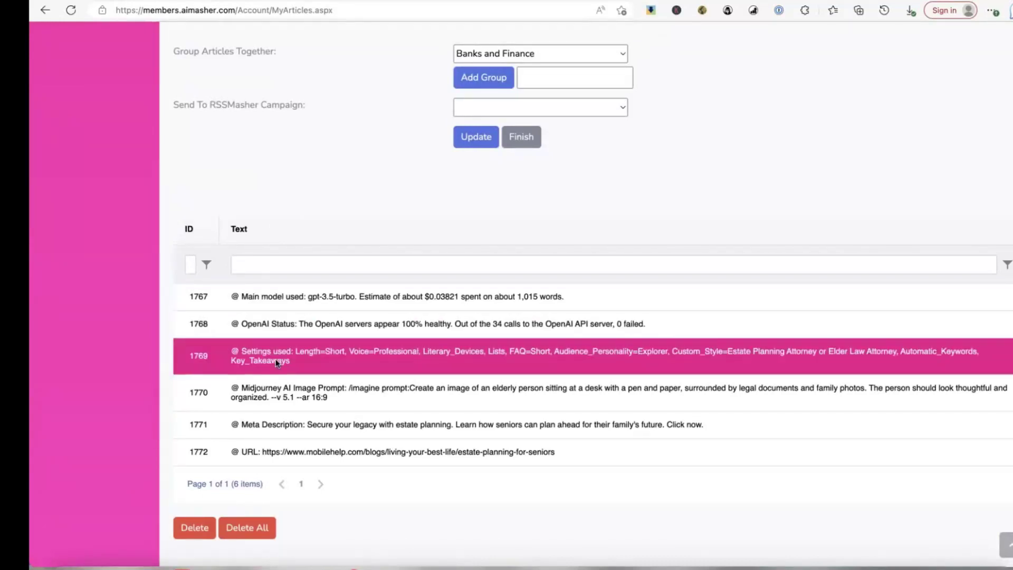
drag(331, 400, 239, 386)
click(239, 386)
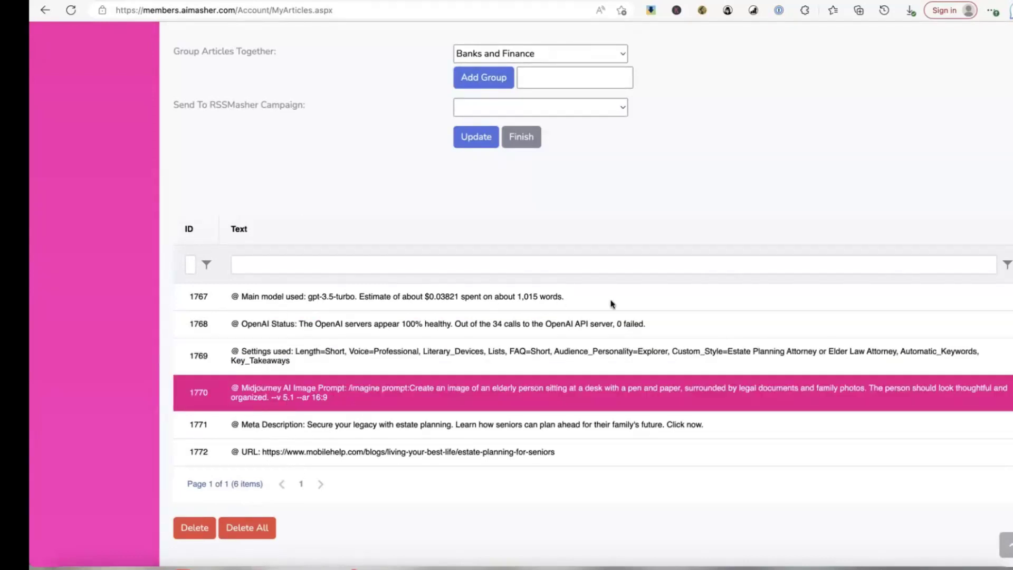
click(570, 299)
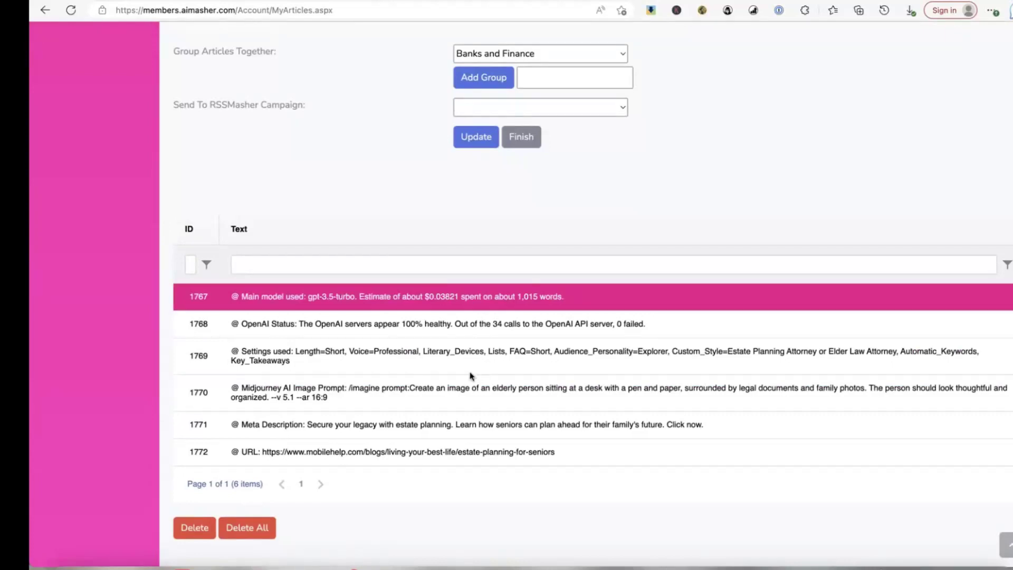
- Look over the article body from introduction to FAQ, along with the media pack and campaign options beneath it
scroll(376, 321, up, 5)
scroll(368, 325, up, 2)
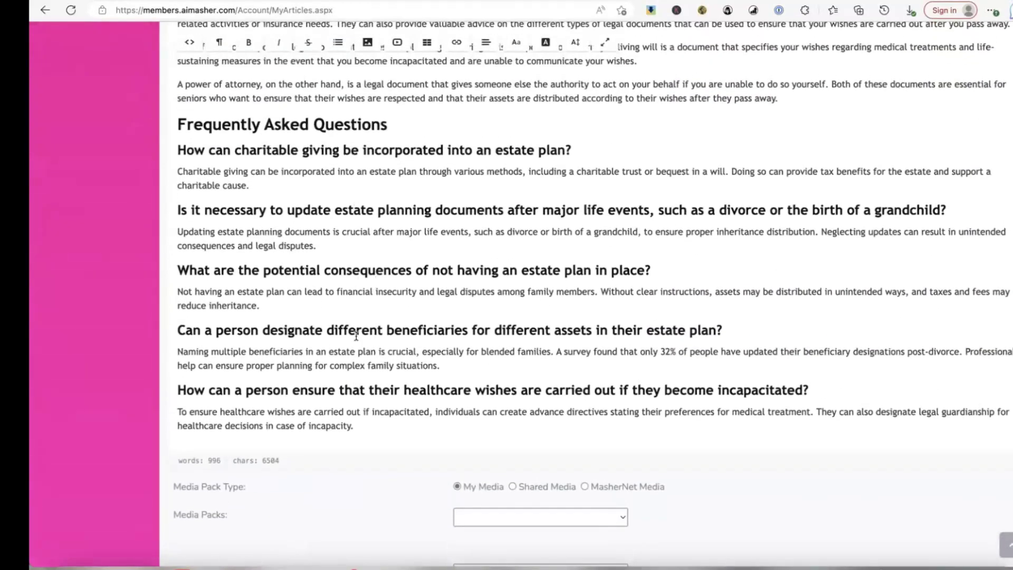
scroll(353, 338, up, 15)
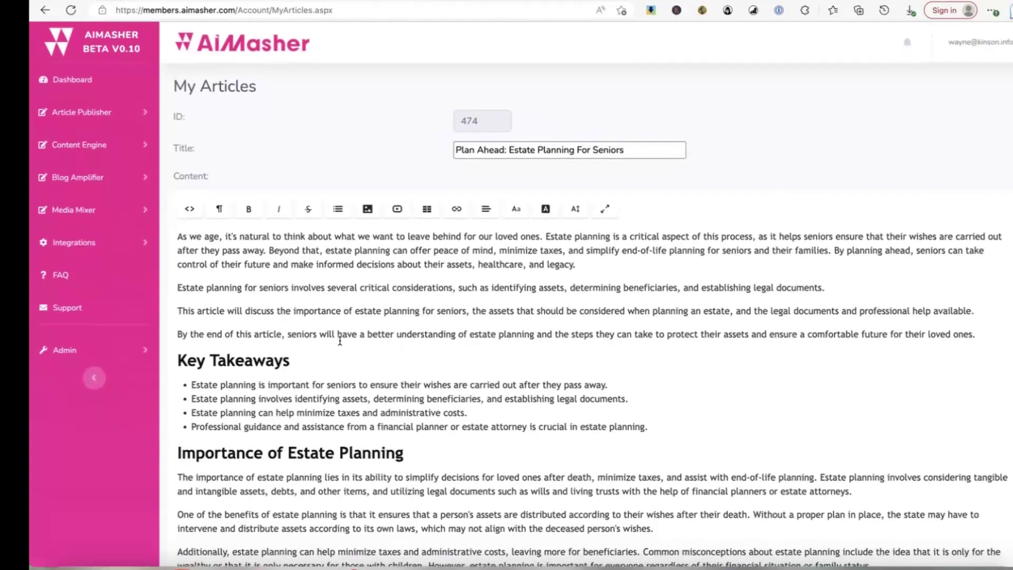
scroll(340, 341, down, 15)
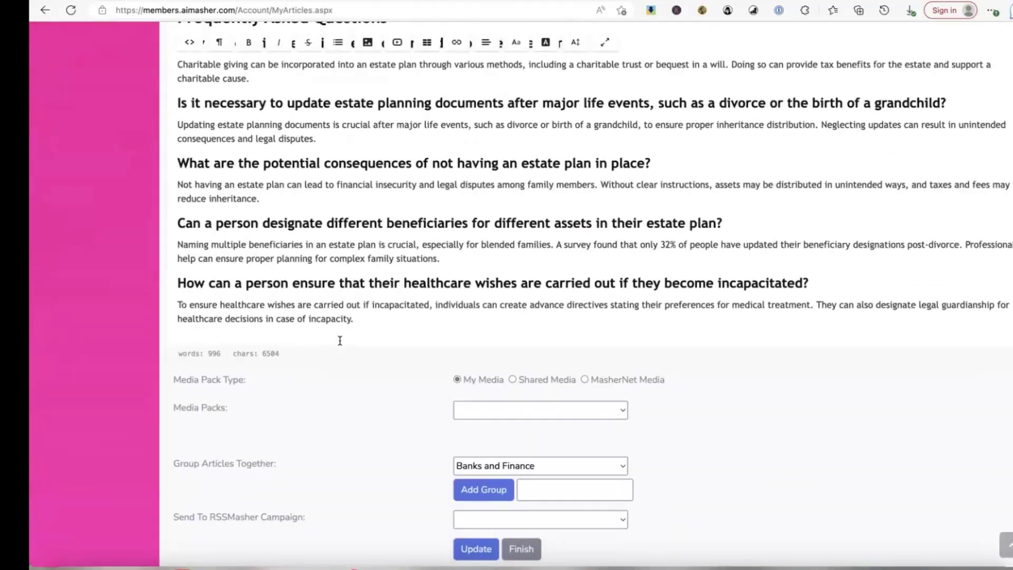
scroll(339, 341, down, 3)
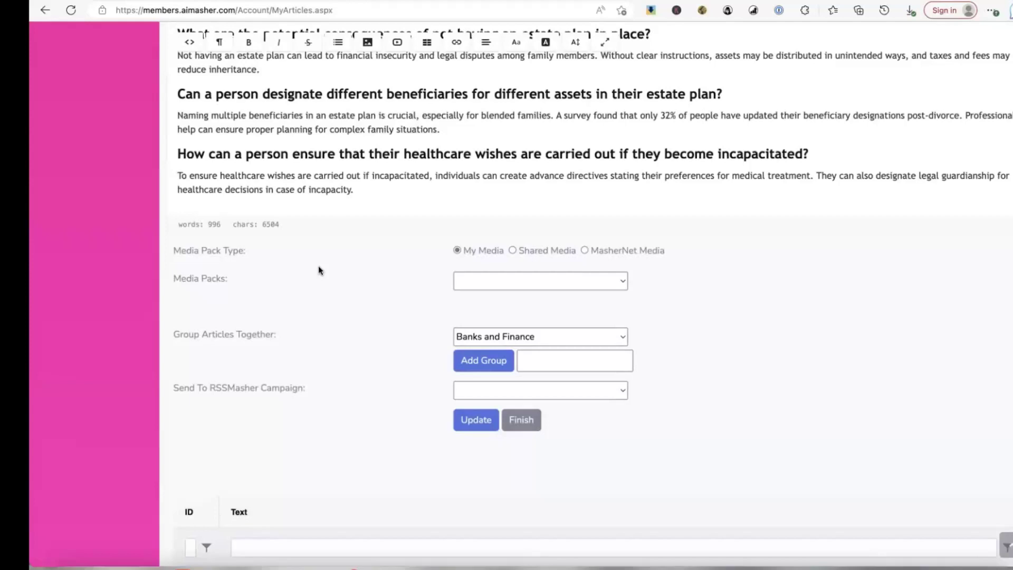
scroll(319, 271, up, 10)
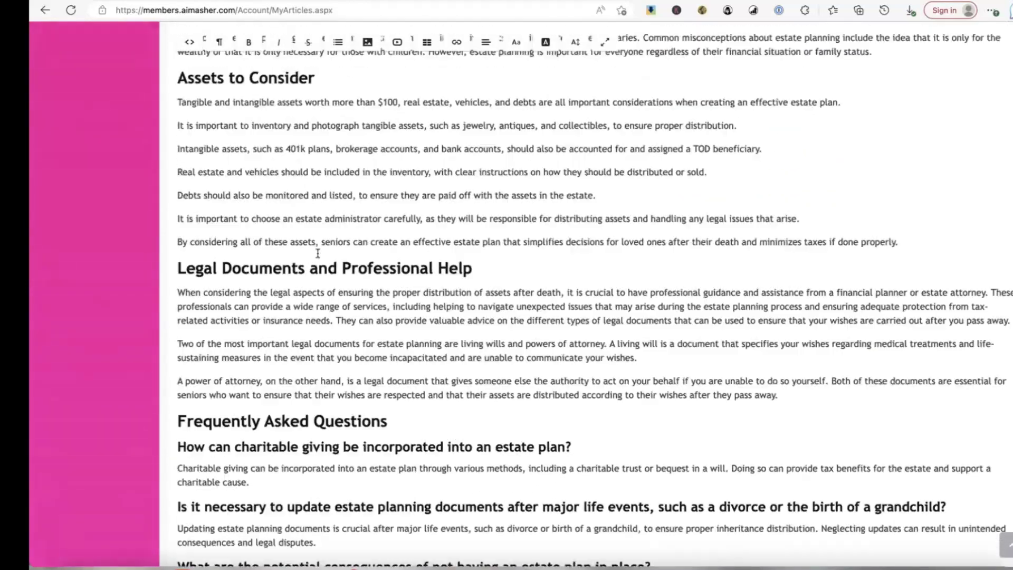
scroll(317, 253, up, 10)
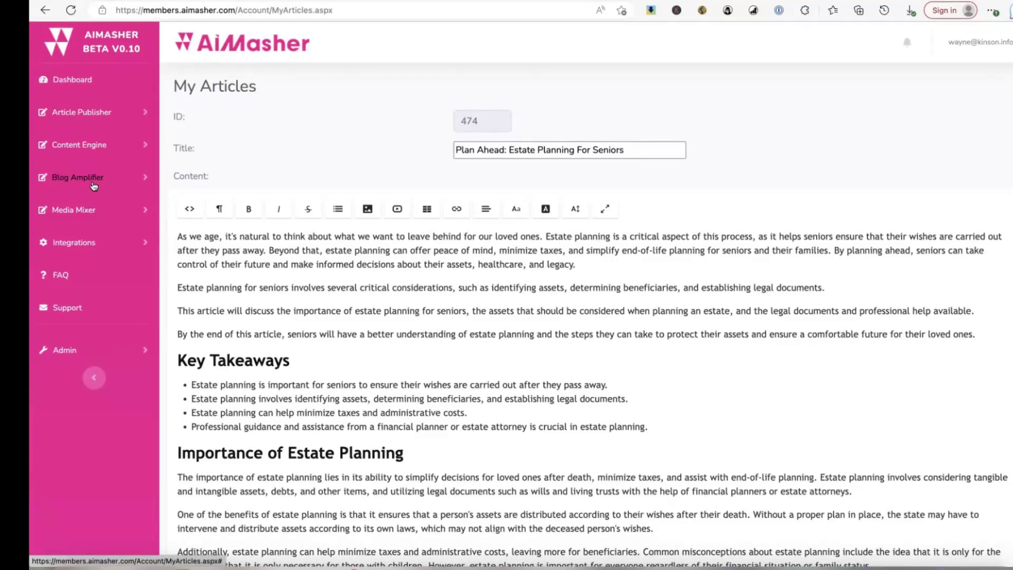
- Select the Estate Planning media pack and add a featured image to the start of the article
scroll(211, 195, down, 20)
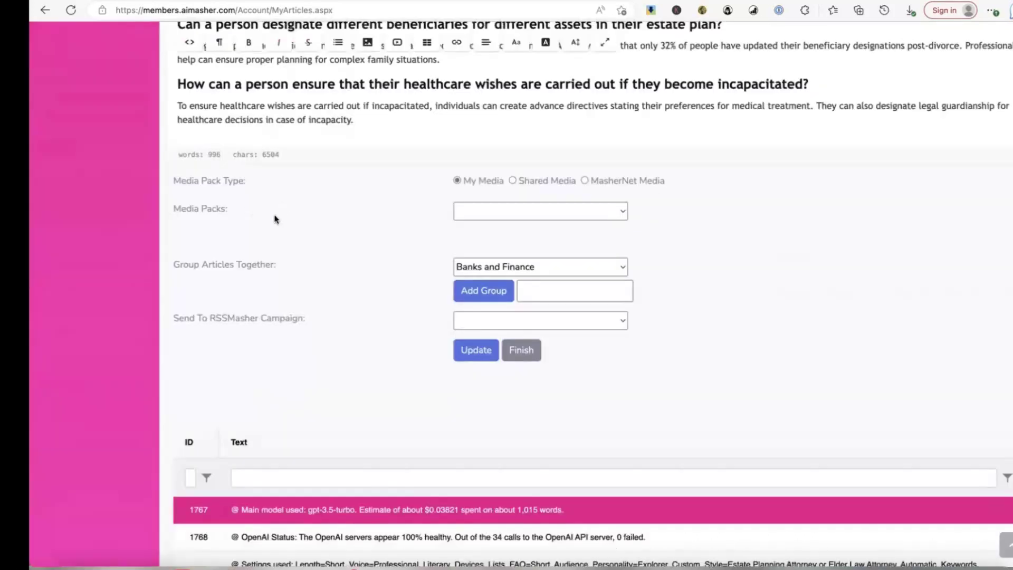
click(619, 212)
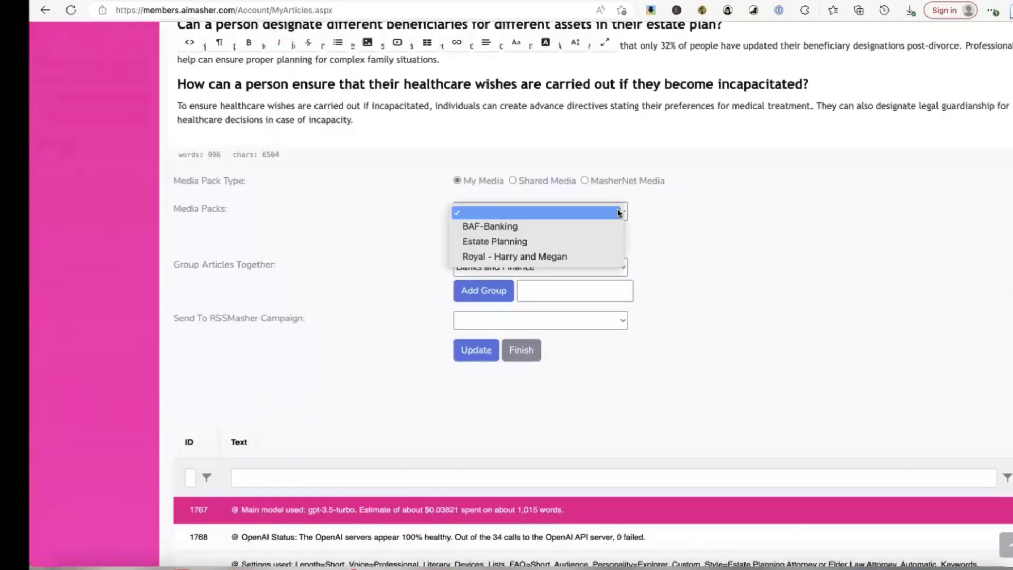
click(600, 240)
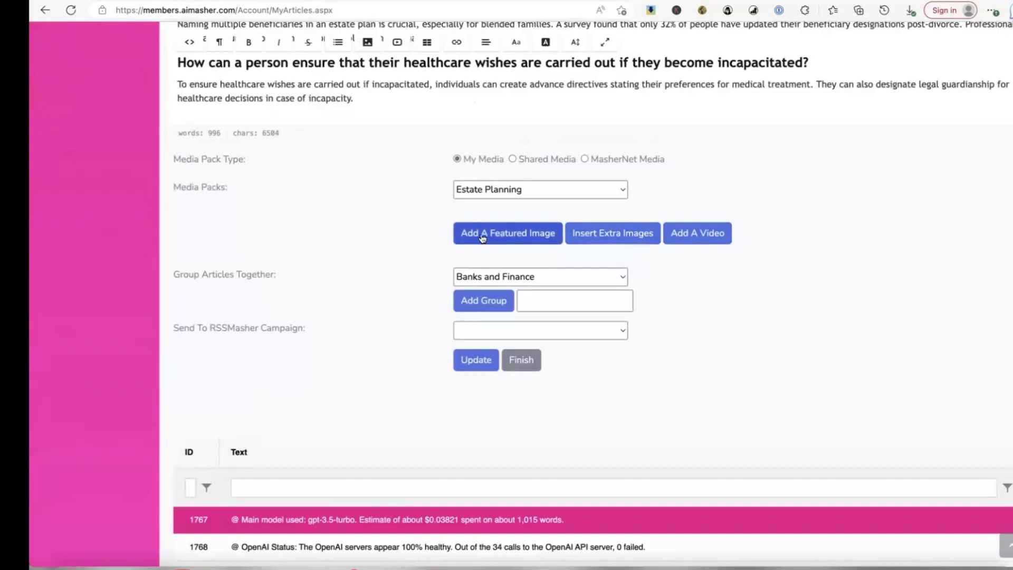
scroll(334, 275, up, 10)
scroll(319, 291, up, 10)
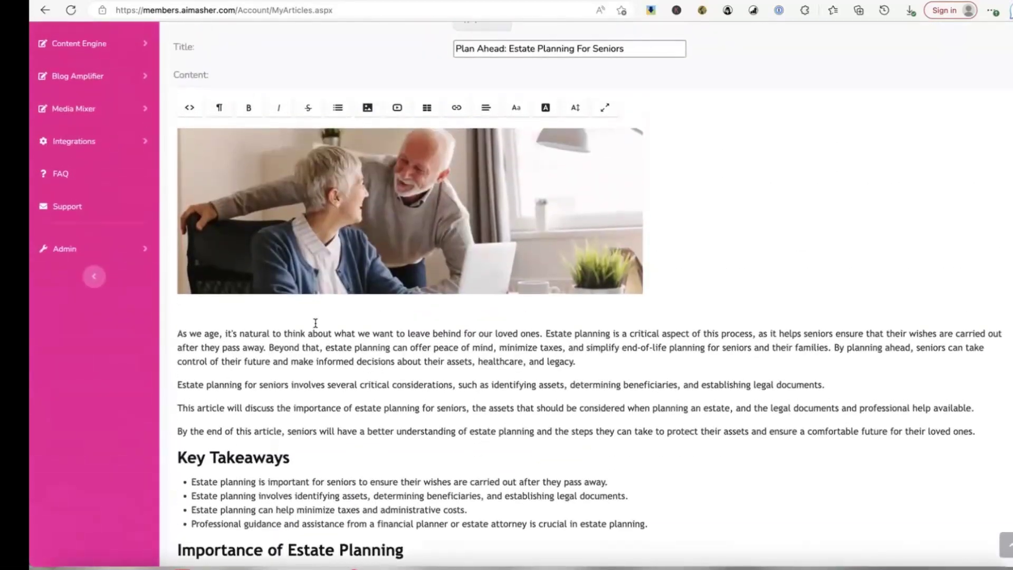
scroll(315, 324, up, 1)
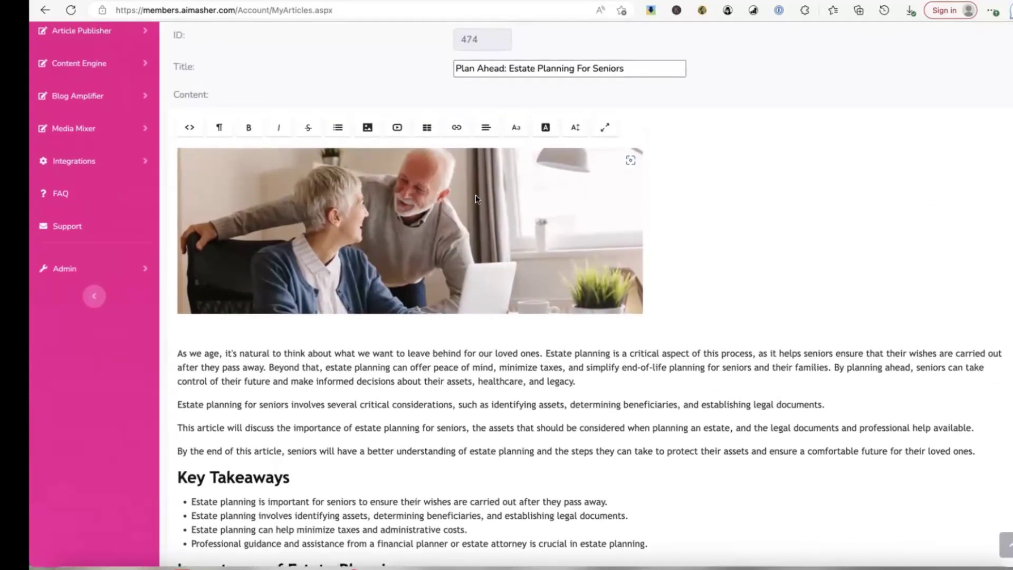
- Insert extra images from the Estate Planning media pack into the article and check their placement throughout the text
scroll(681, 179, down, 20)
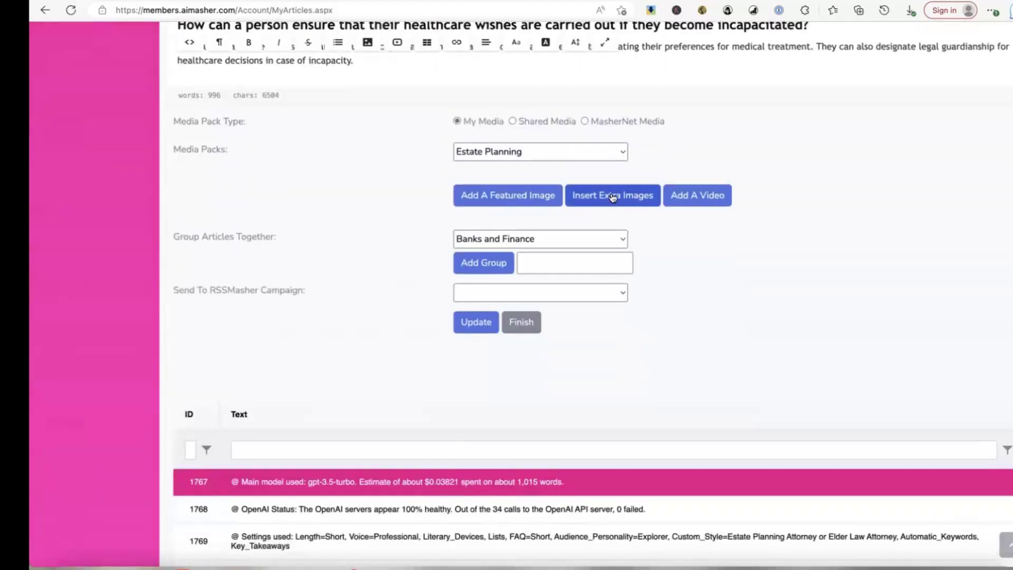
click(628, 200)
scroll(679, 194, up, 15)
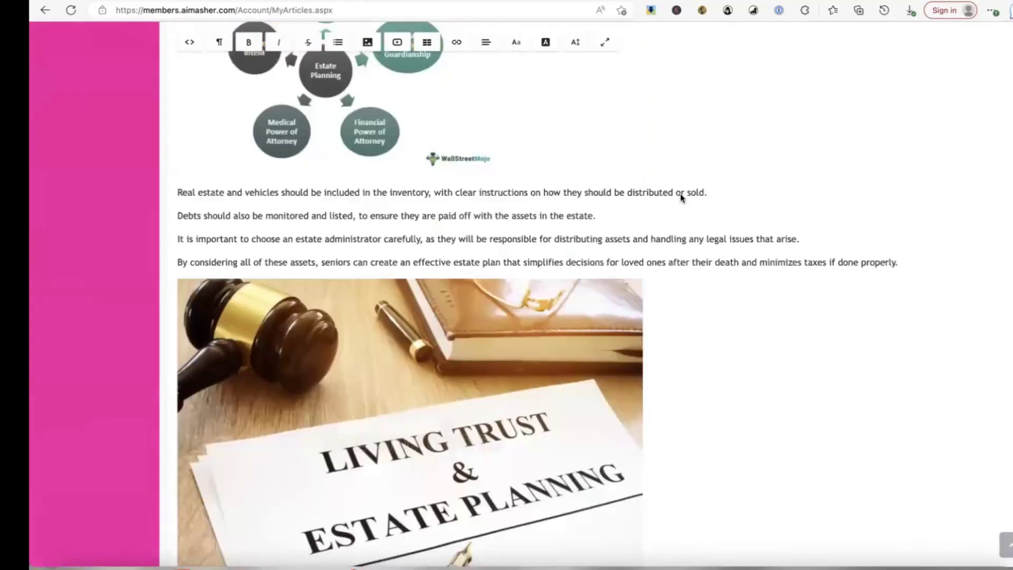
scroll(681, 195, up, 20)
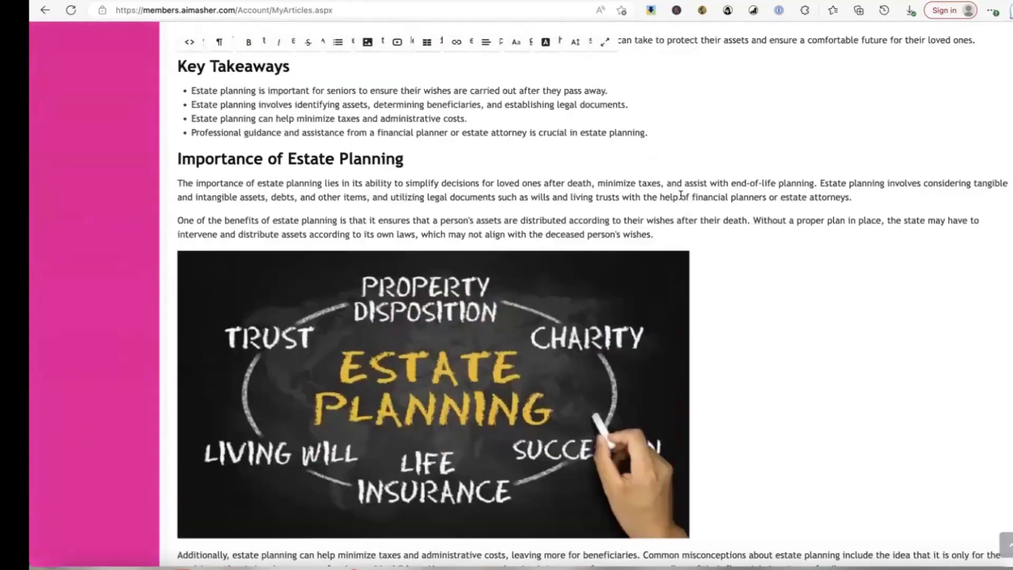
scroll(385, 184, down, 12)
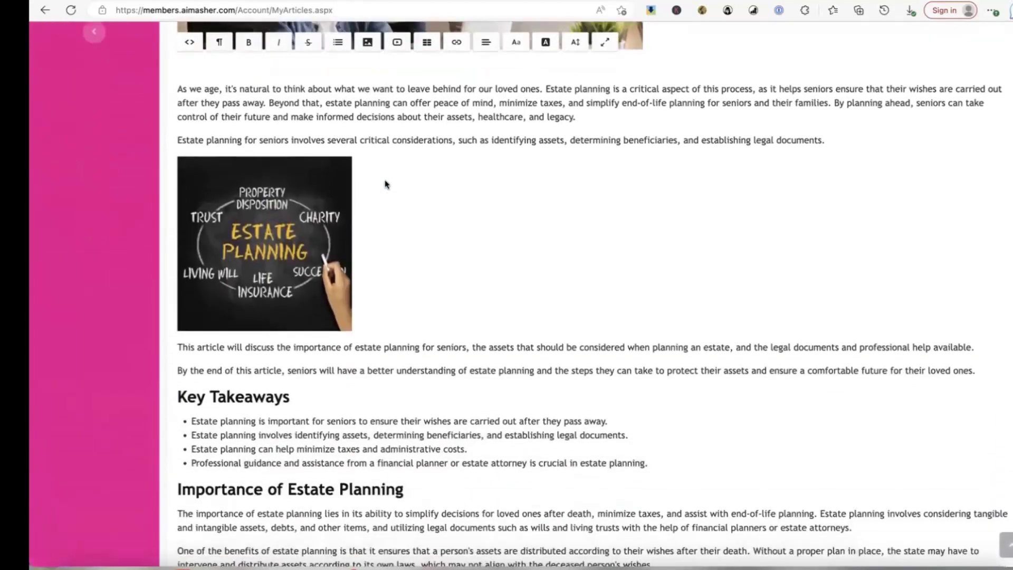
scroll(385, 180, down, 13)
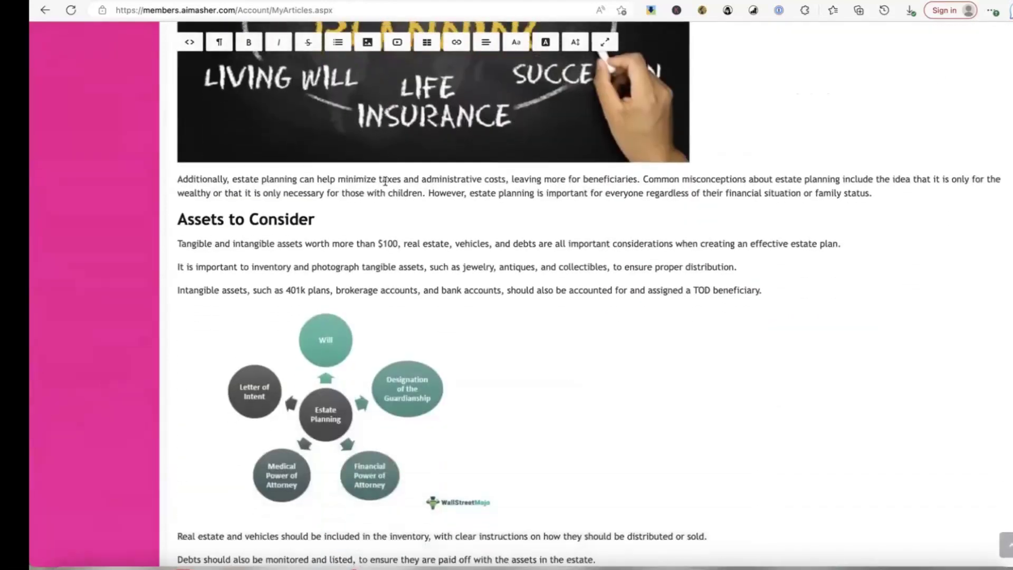
- Delete the small duplicate chalkboard image from the introduction of the estate planning article
scroll(385, 181, down, 15)
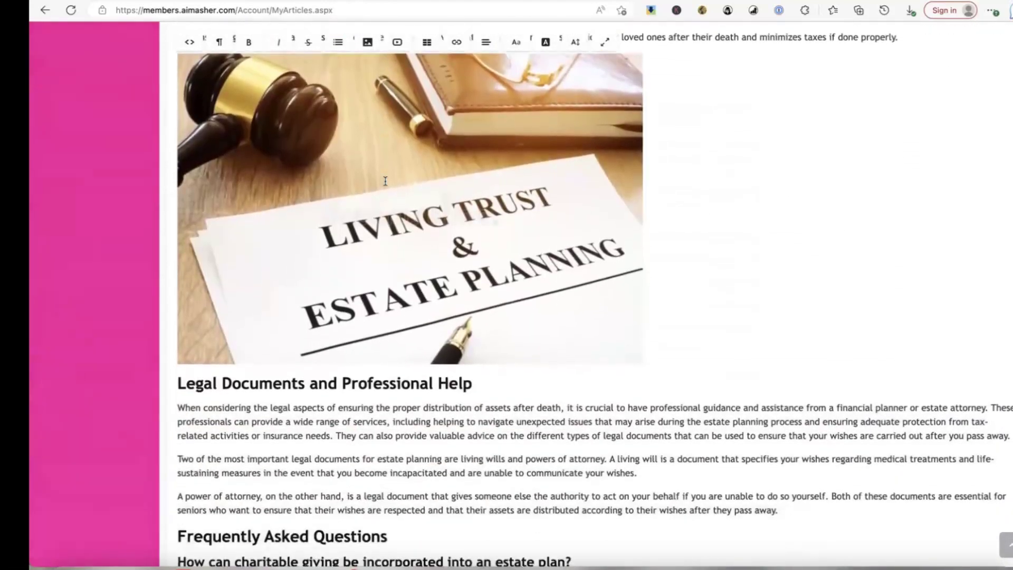
scroll(602, 196, down, 4)
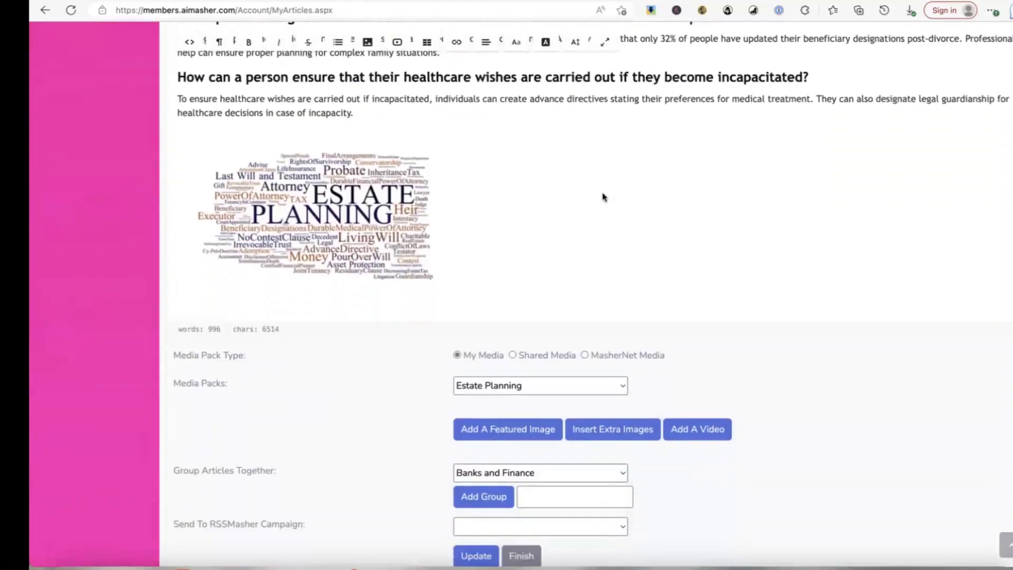
scroll(602, 195, up, 3)
scroll(603, 194, up, 15)
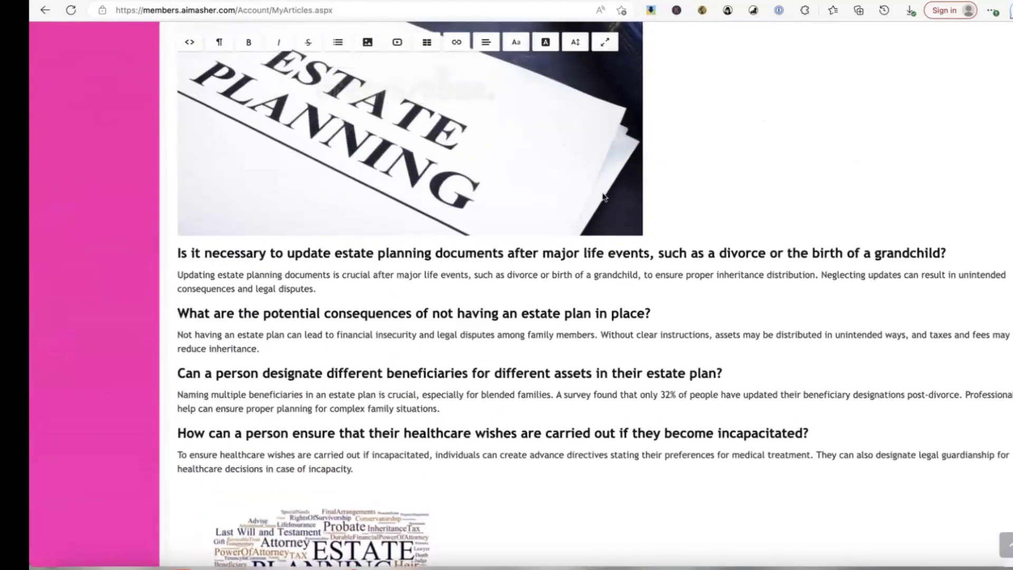
scroll(604, 197, up, 15)
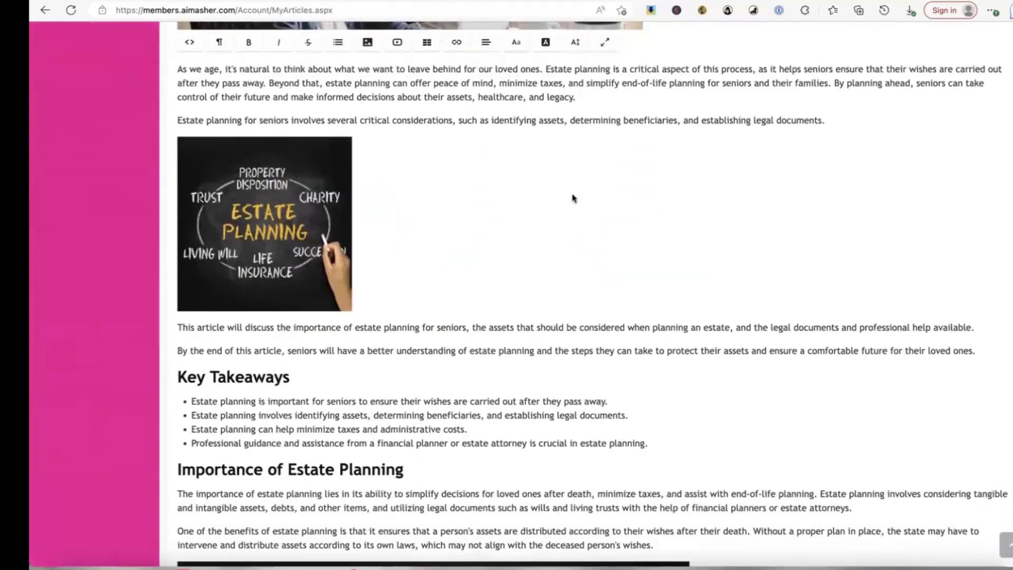
click(294, 211)
- Add a video from the Estate Planning media pack to the end of the article
scroll(607, 232, down, 20)
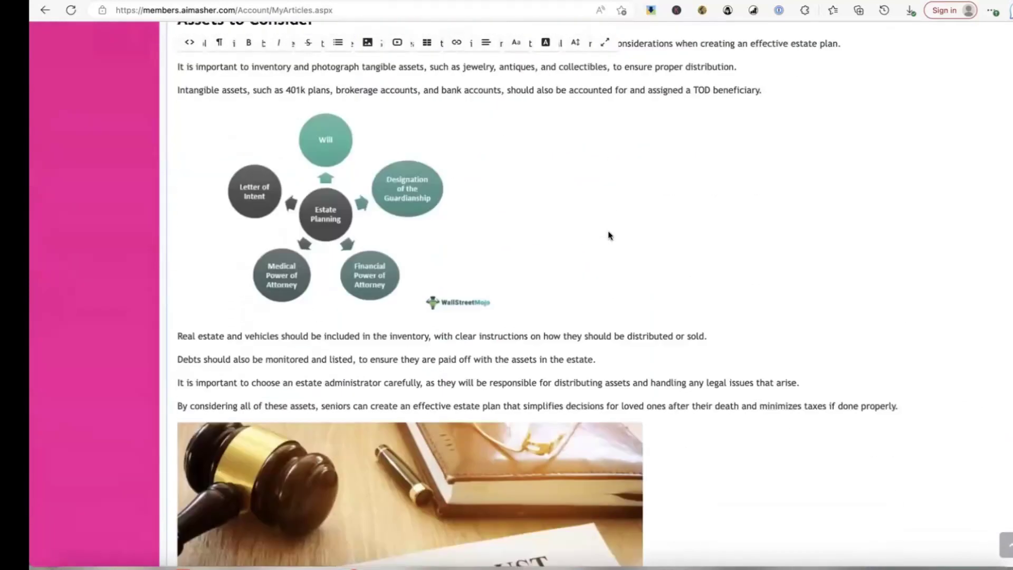
scroll(609, 235, down, 10)
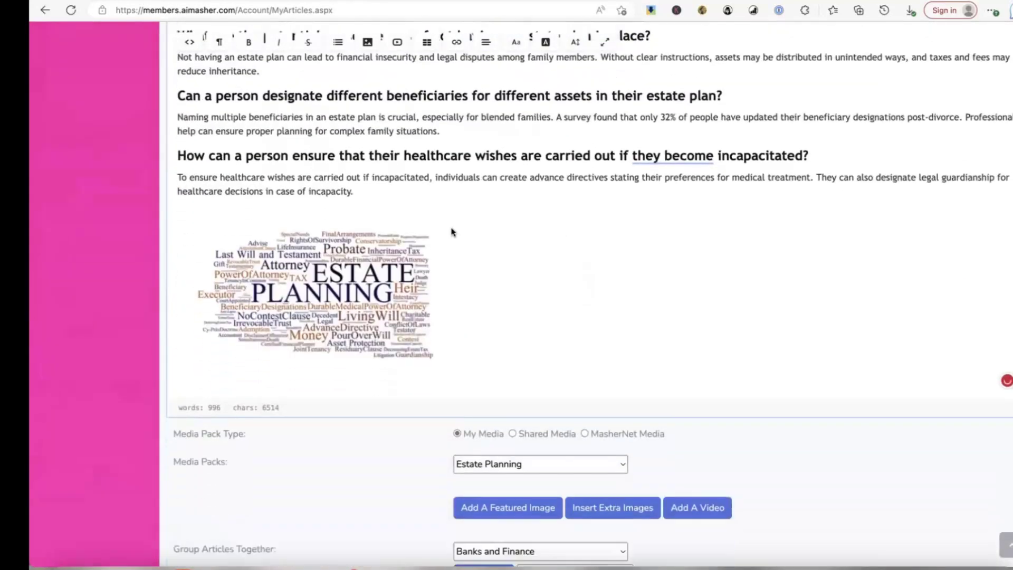
scroll(333, 223, down, 1)
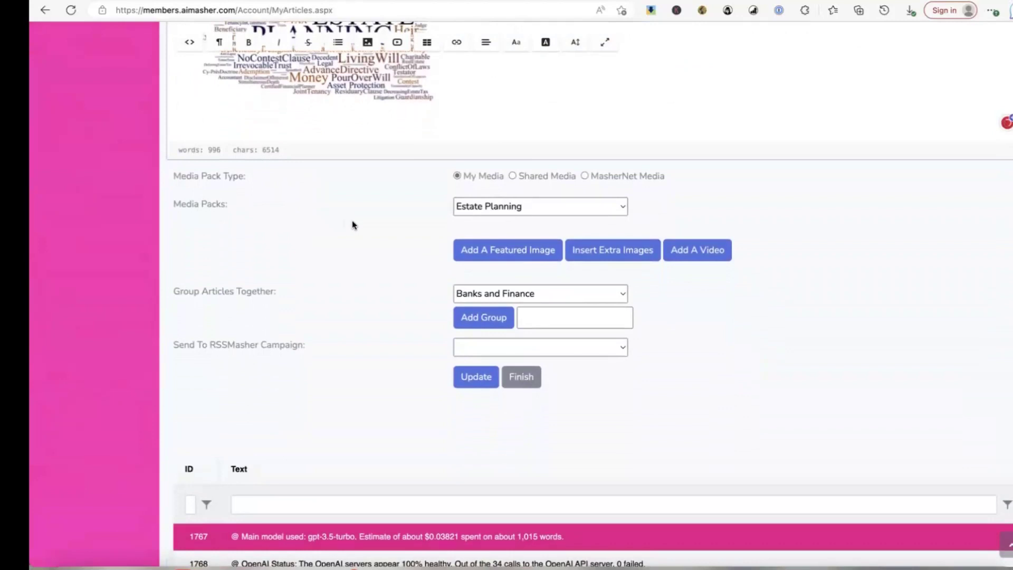
scroll(353, 225, up, 2)
scroll(352, 226, up, 4)
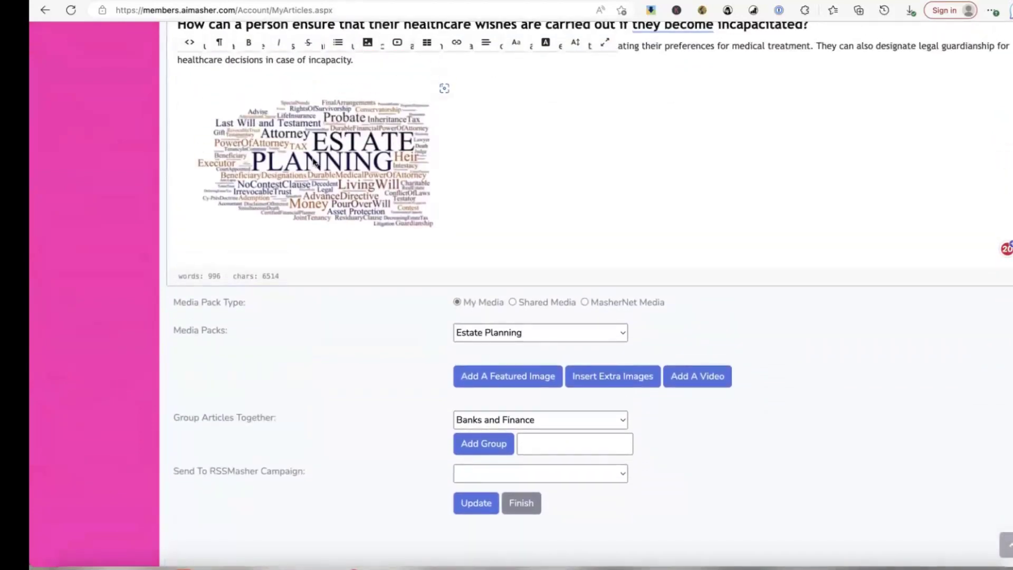
scroll(335, 339, up, 2)
scroll(335, 340, down, 5)
click(716, 304)
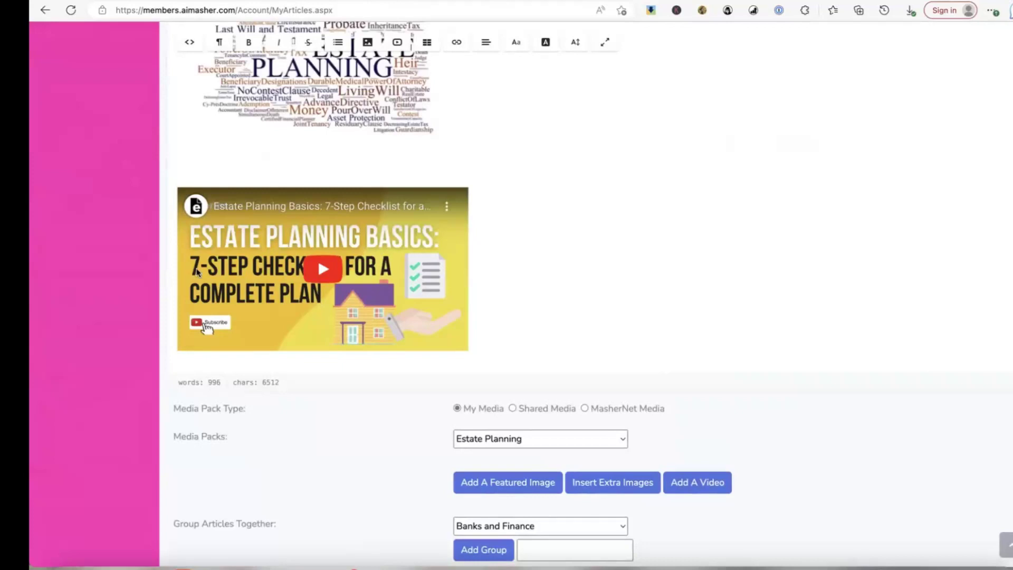
- Delete the word-cloud image that sits directly above the video at the end of the article
scroll(561, 225, down, 5)
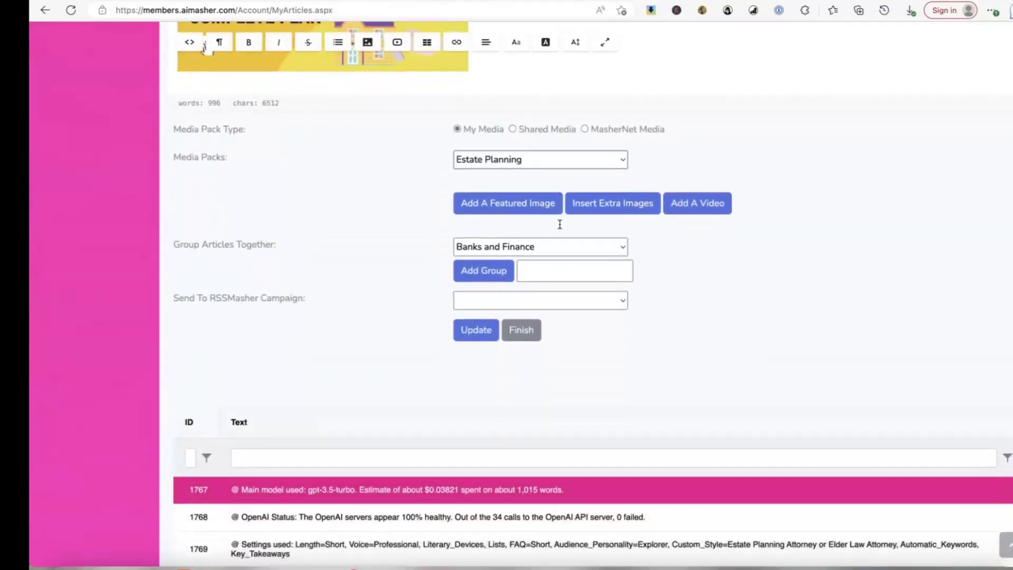
scroll(560, 225, down, 1)
scroll(266, 270, up, 8)
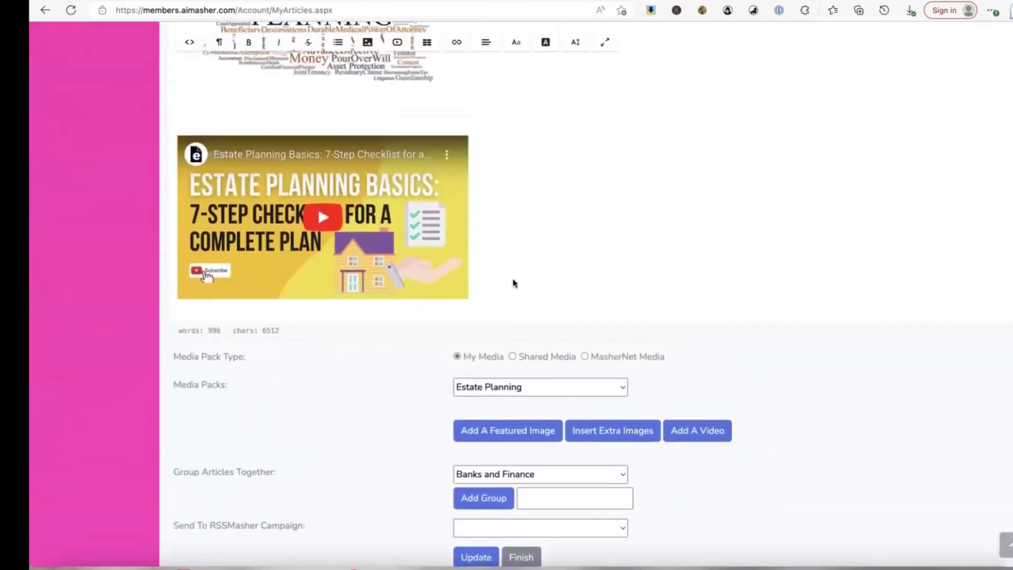
click(344, 207)
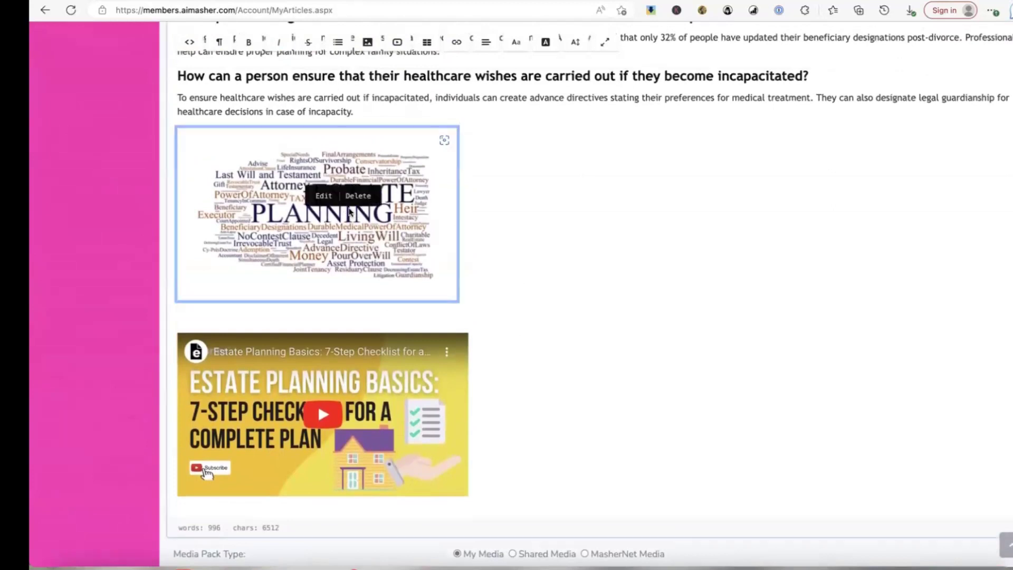
click(367, 196)
- Accept the introduction's Grammarly suggestions that remove "ahead" and shorten "have a better understanding of" to "better understand"
scroll(568, 259, up, 4)
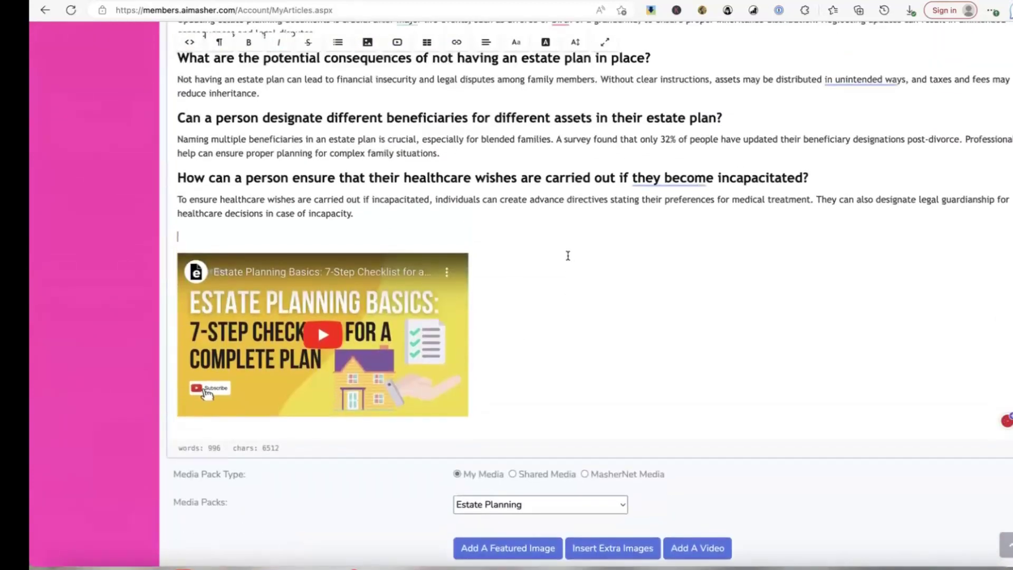
scroll(568, 256, up, 3)
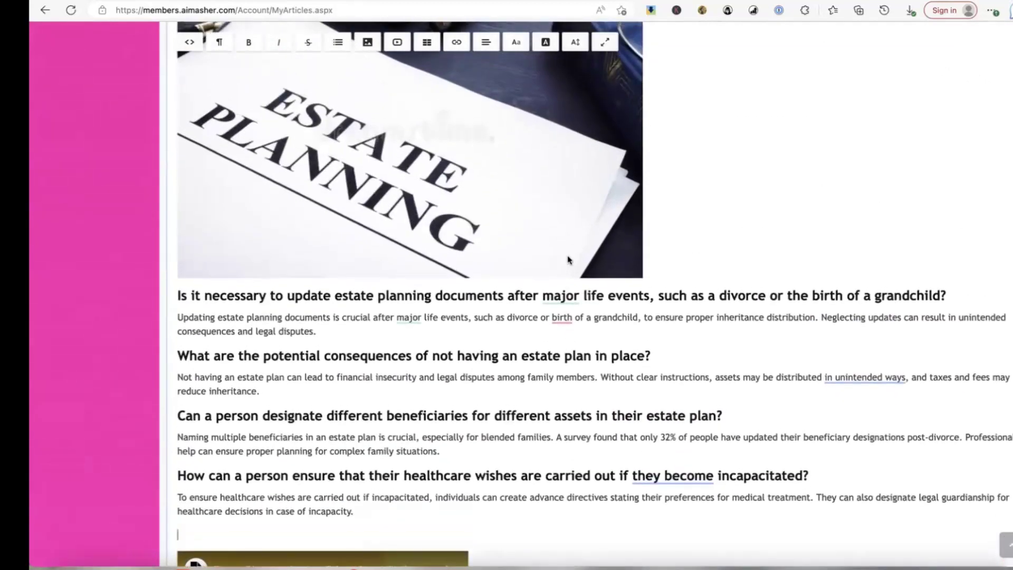
scroll(329, 276, up, 1)
scroll(328, 276, up, 15)
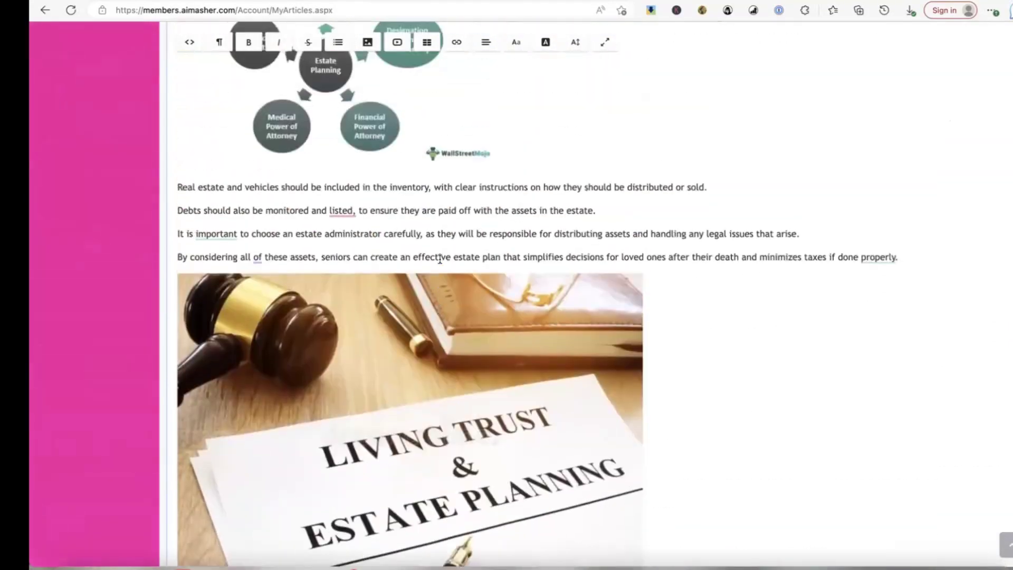
scroll(440, 259, up, 12)
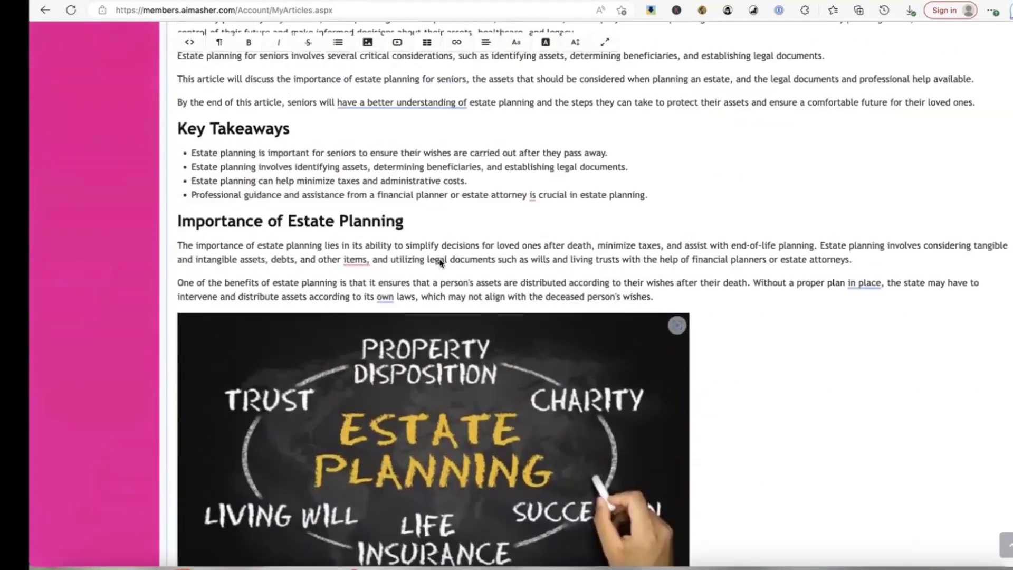
scroll(440, 259, up, 3)
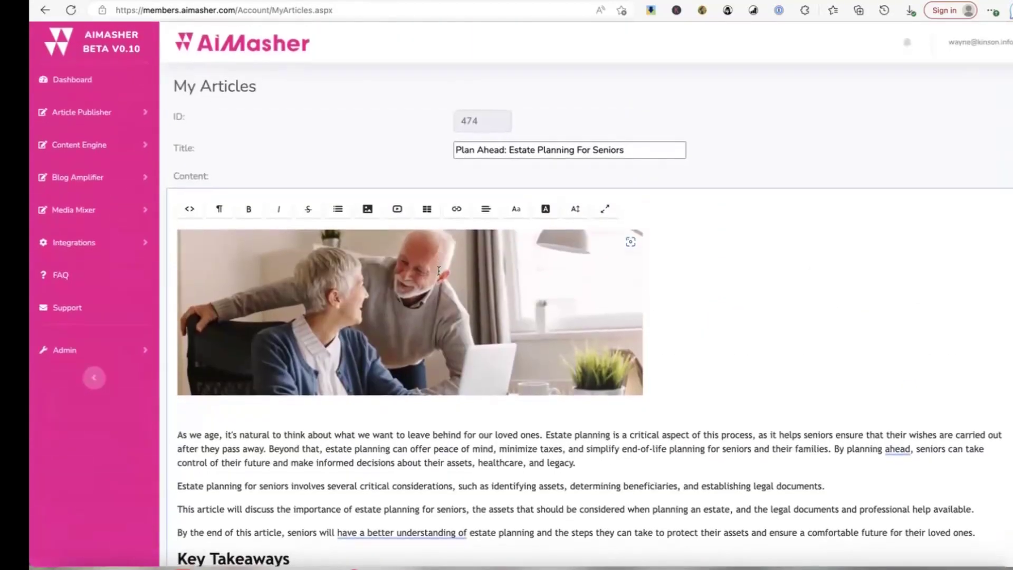
scroll(475, 237, down, 5)
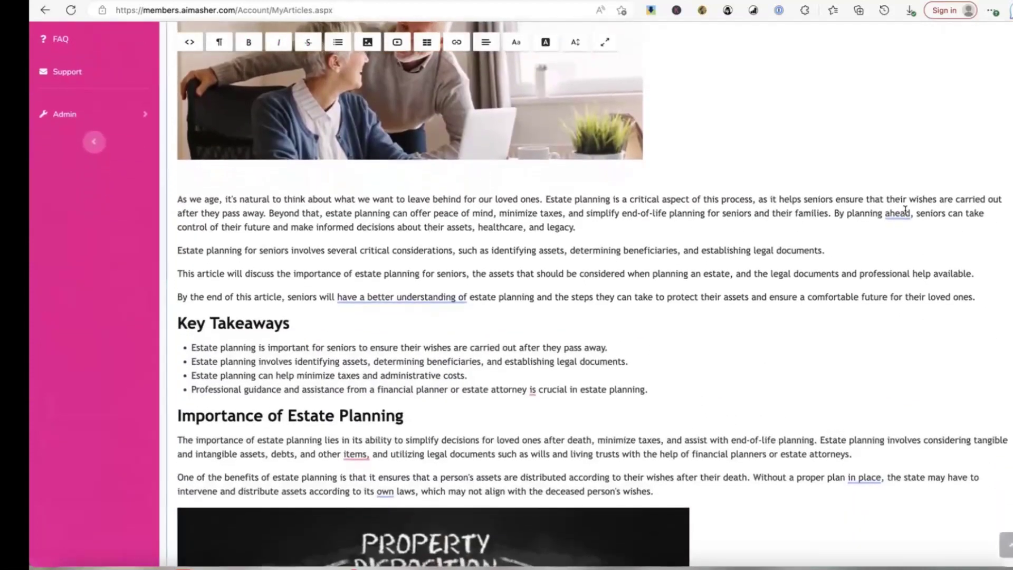
mouse_move(897, 216)
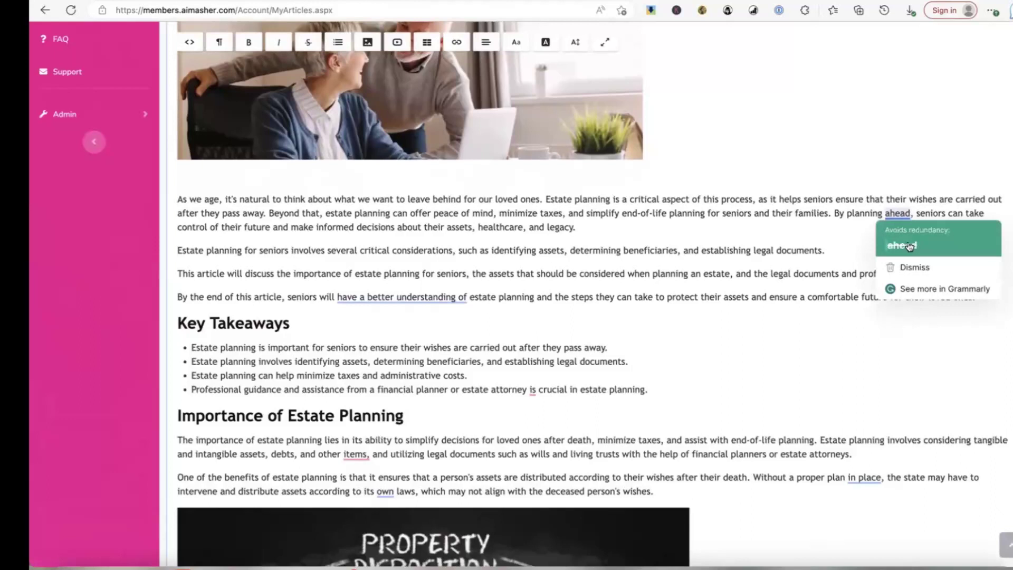
click(904, 245)
scroll(383, 185, down, 3)
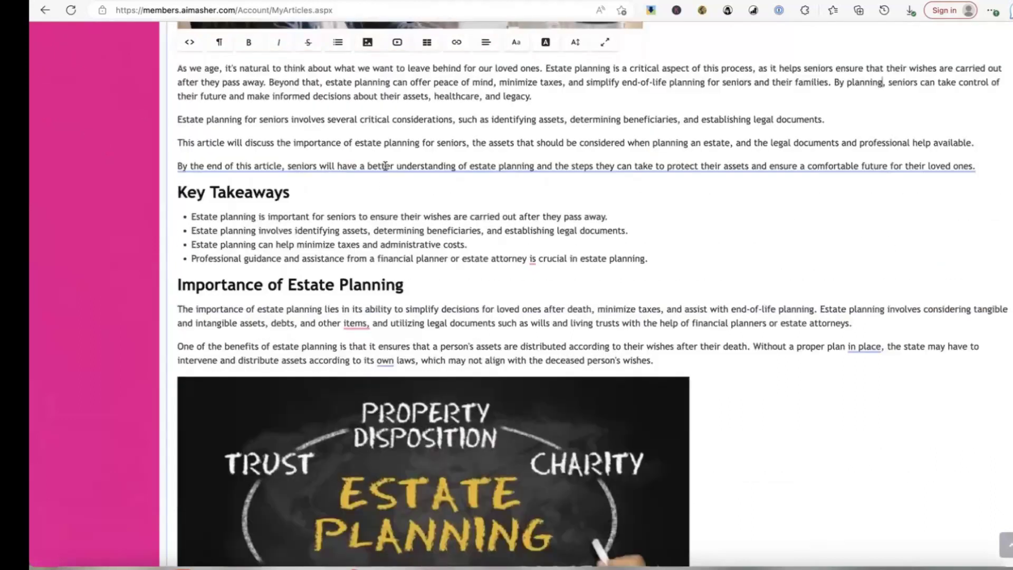
mouse_move(385, 168)
click(380, 205)
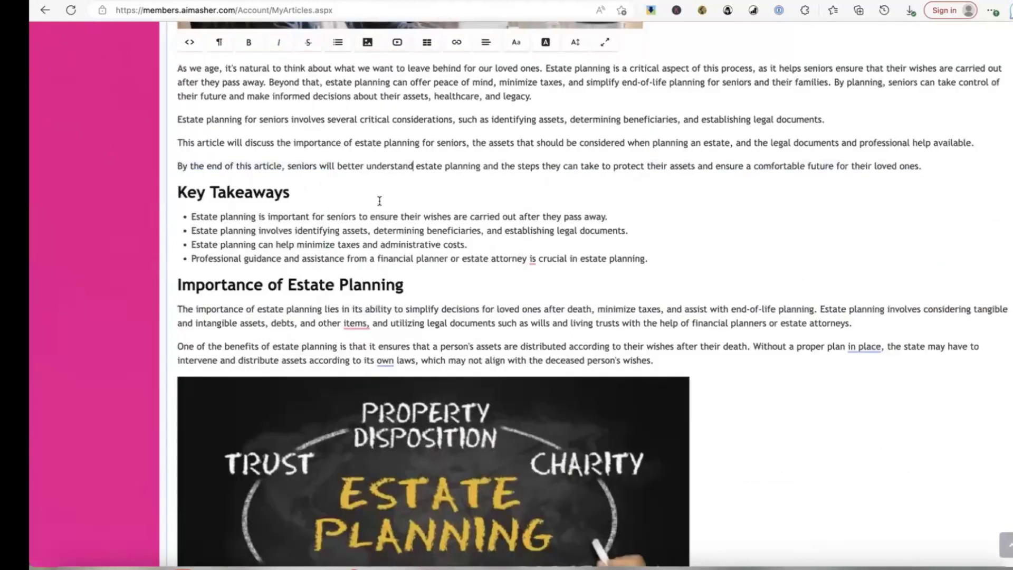
- Save the edited article and finish editing to return to the My Articles list
scroll(429, 185, down, 1)
scroll(428, 184, down, 15)
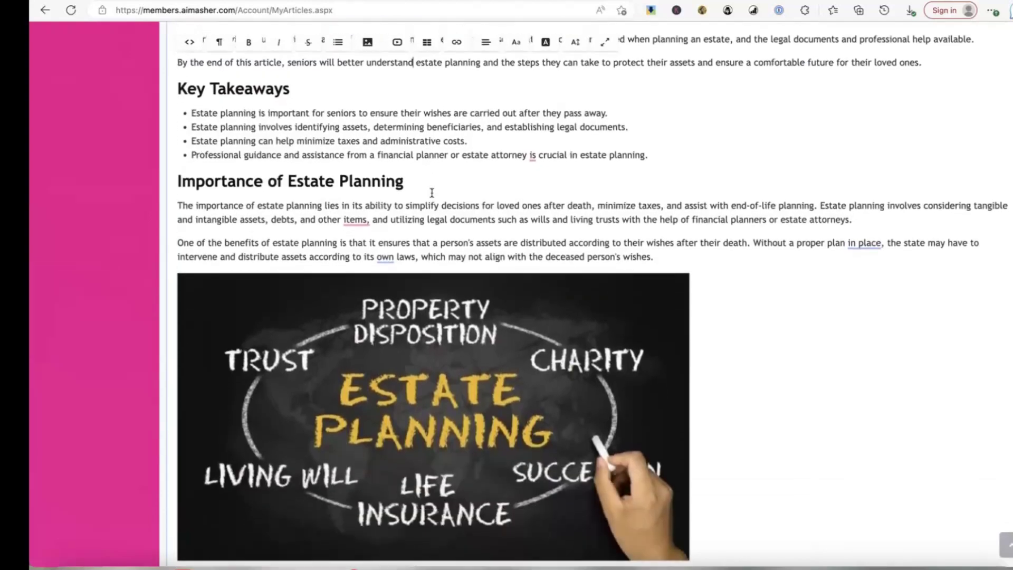
scroll(480, 223, down, 2)
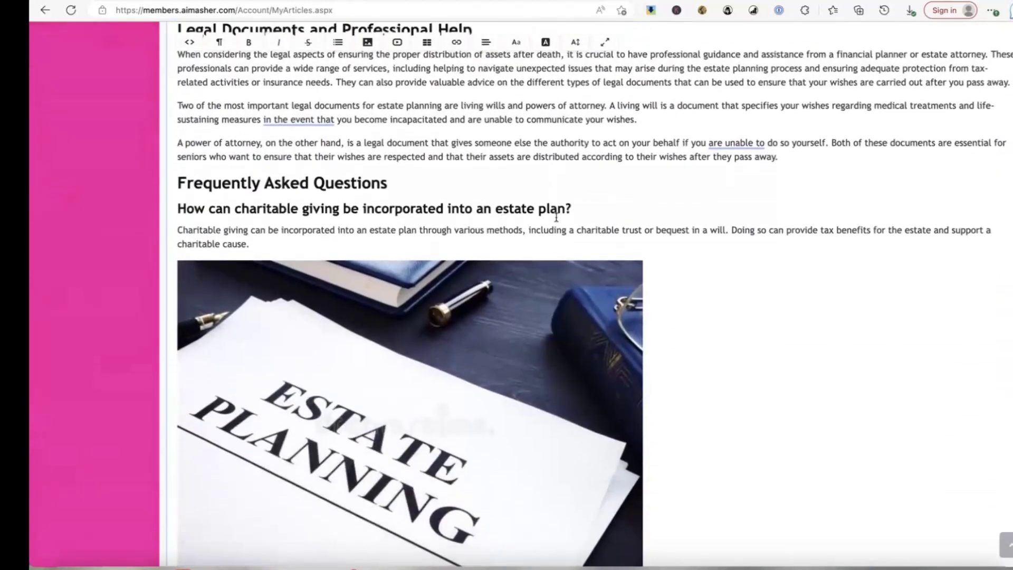
scroll(654, 195, down, 5)
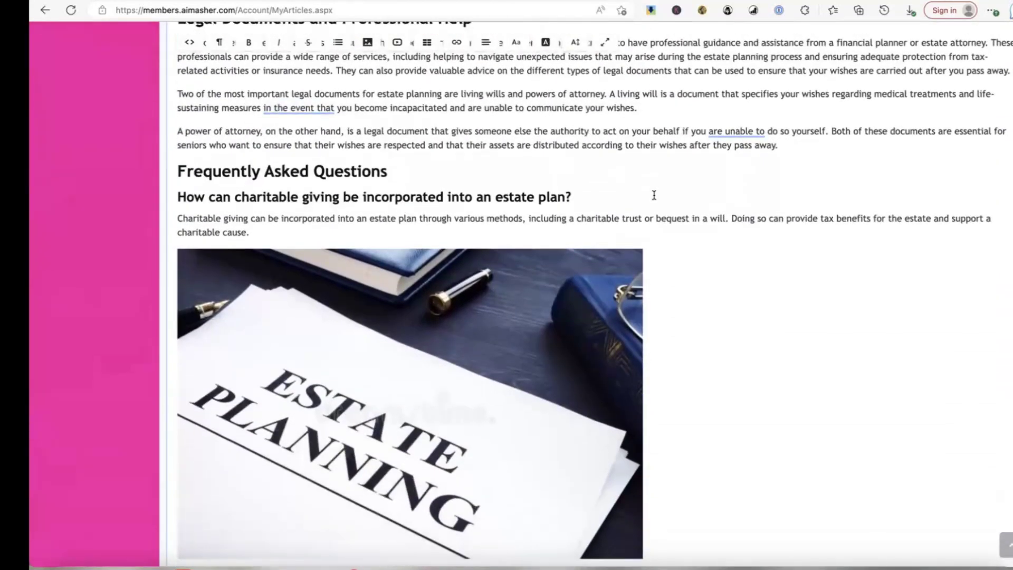
scroll(654, 198, down, 10)
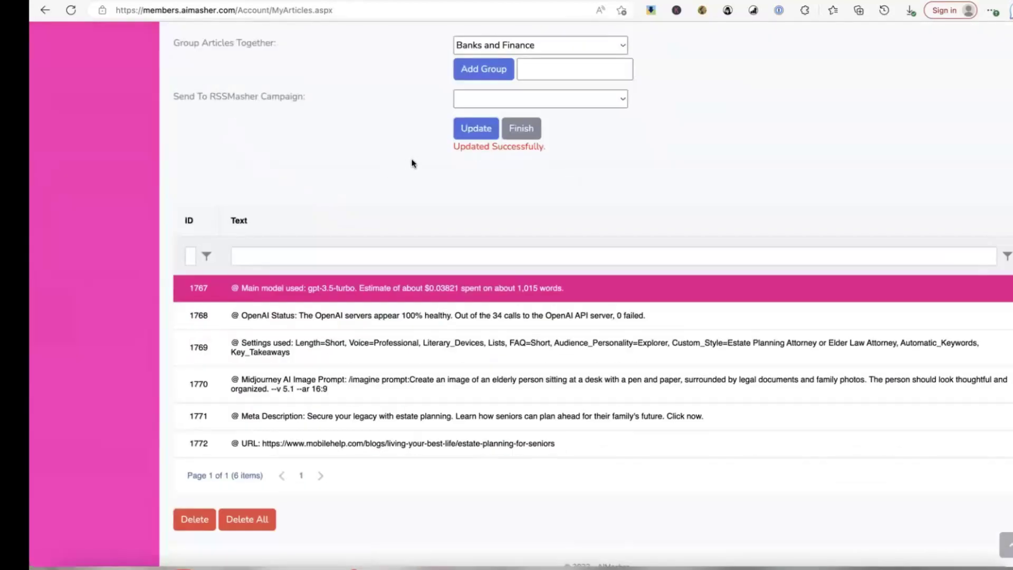
click(526, 128)
scroll(509, 174, up, 15)
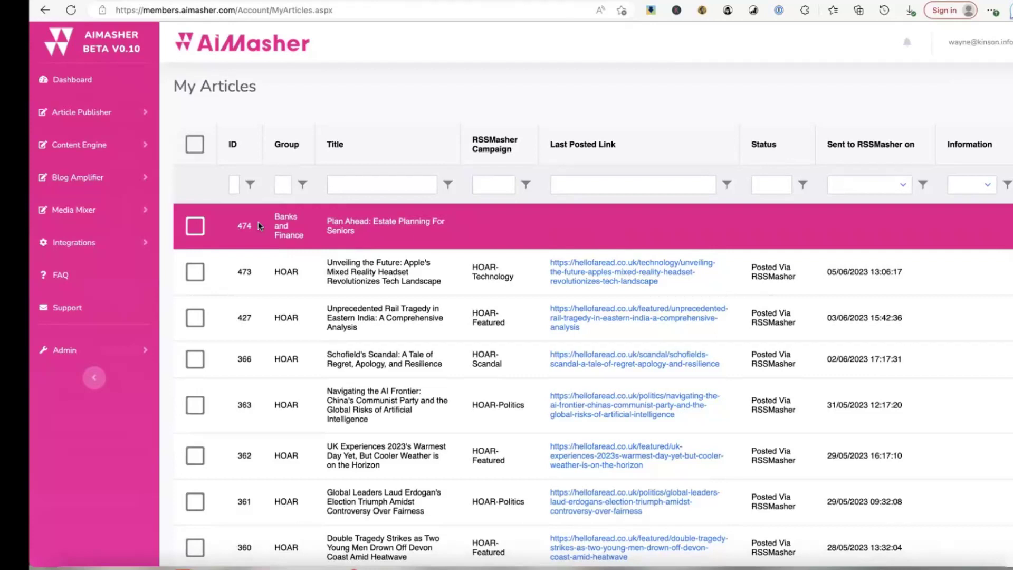
- Open the article import page and choose the ZimmWriter Bulk Blog Post template
click(92, 113)
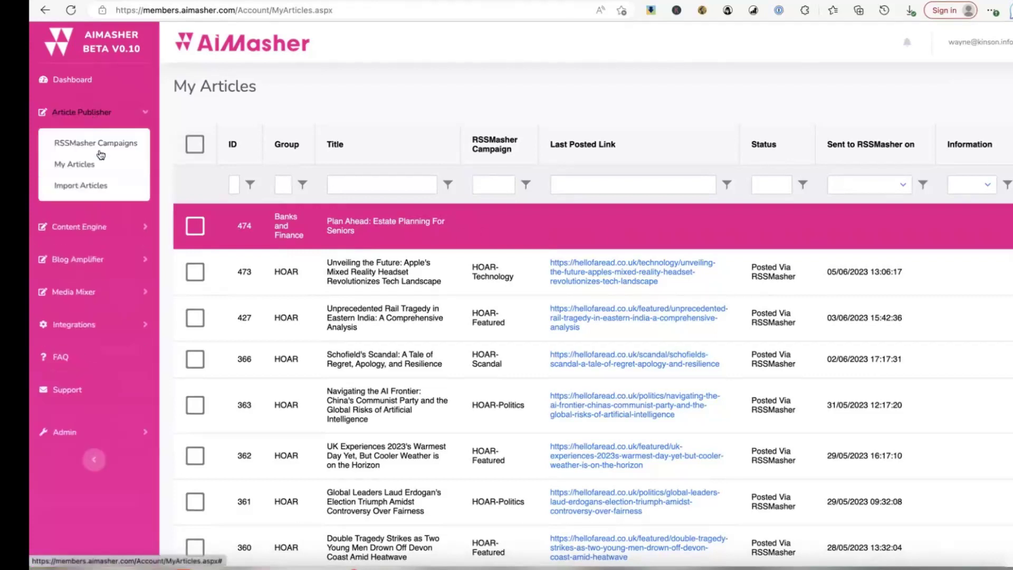
click(106, 187)
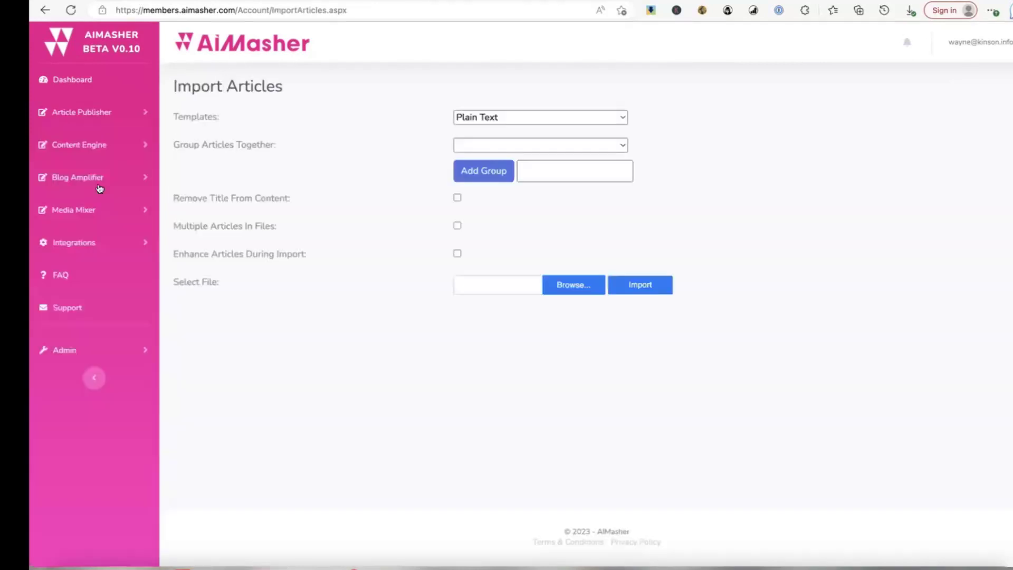
click(609, 119)
click(533, 195)
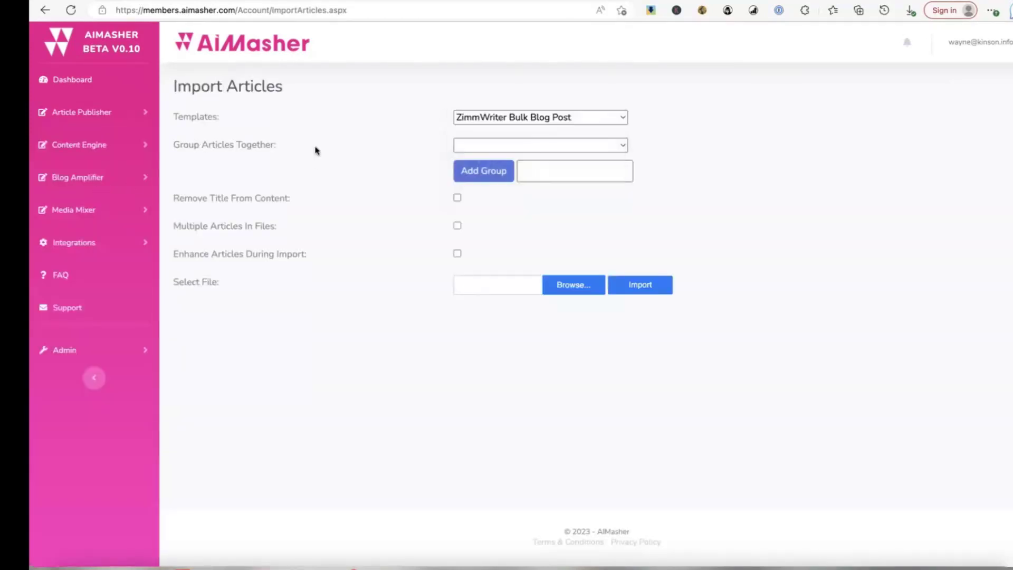
- Group the imported articles under Banks and Finance, with title removal from content and enhancement during import enabled
click(613, 145)
click(532, 177)
click(457, 255)
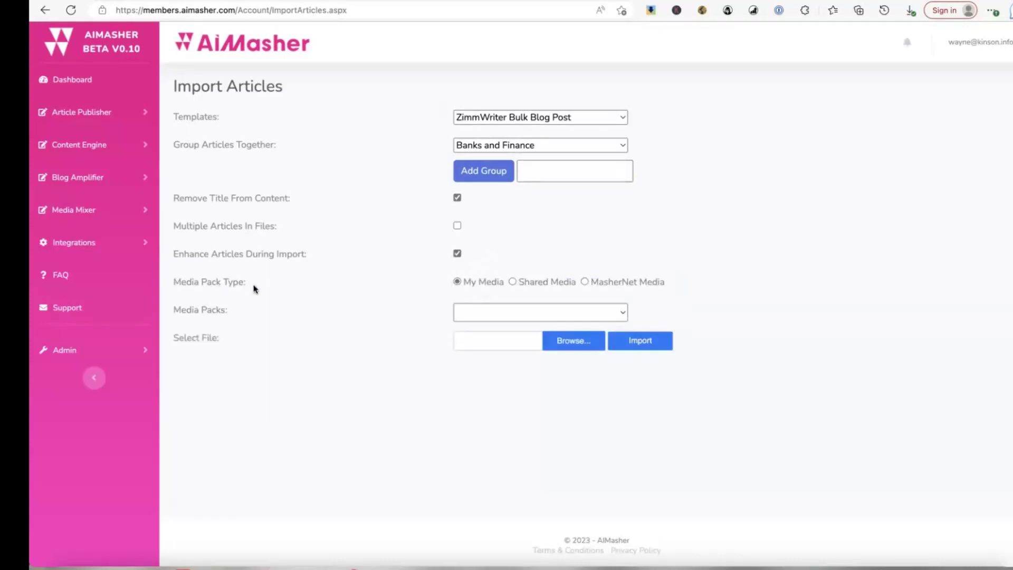
- Use the Estate Planning media pack for the import and enable adding a feature image, extra images and a video
click(616, 314)
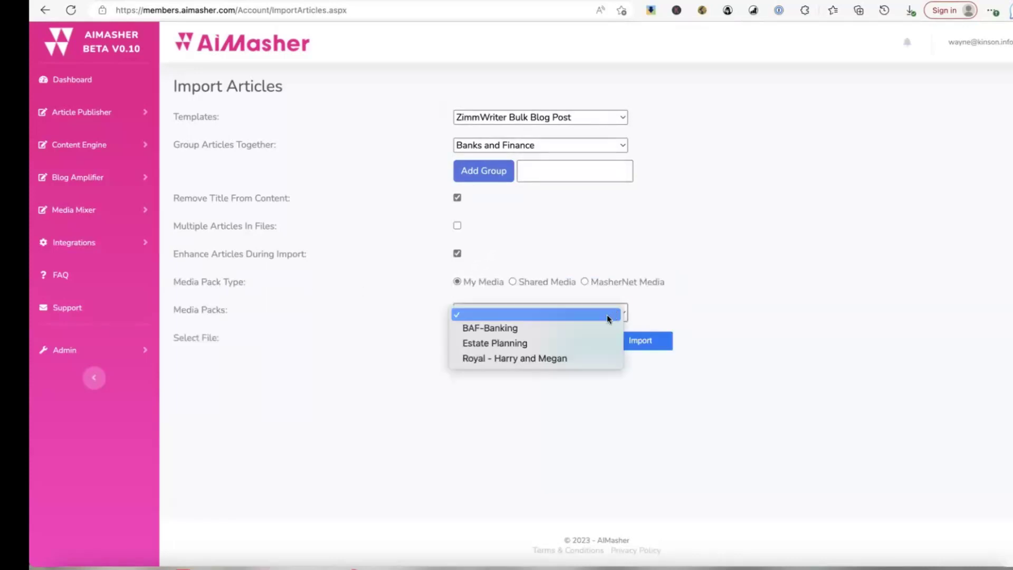
click(569, 341)
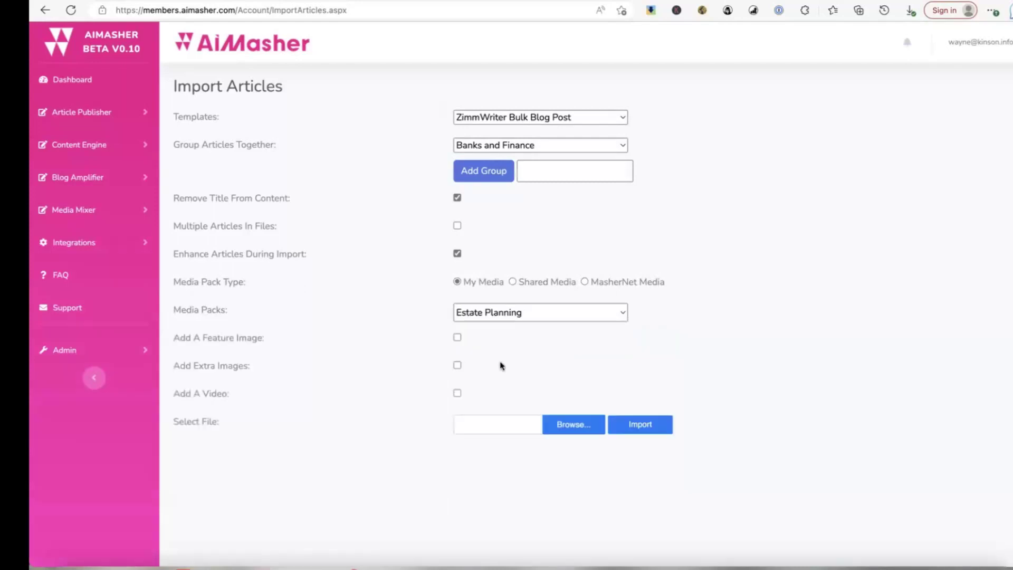
click(457, 338)
click(457, 366)
click(457, 394)
- Import four estate planning text files, from Estate_Planning_for_Seniors_Protecting_Your_Loved_Ones.txt through Protecting_Your_Legacy_with_an_Estate_Plan.txt
click(576, 425)
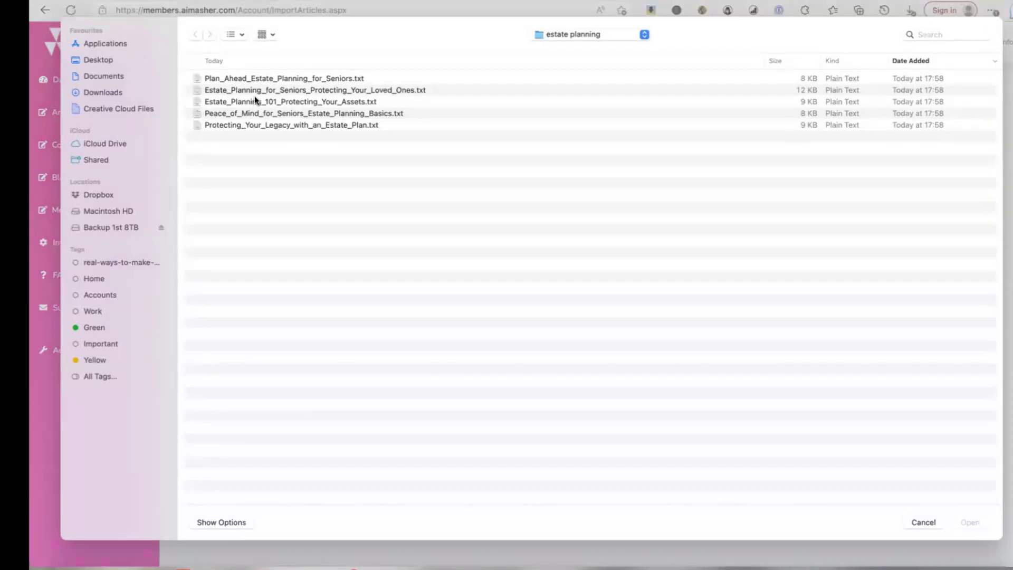
click(254, 93)
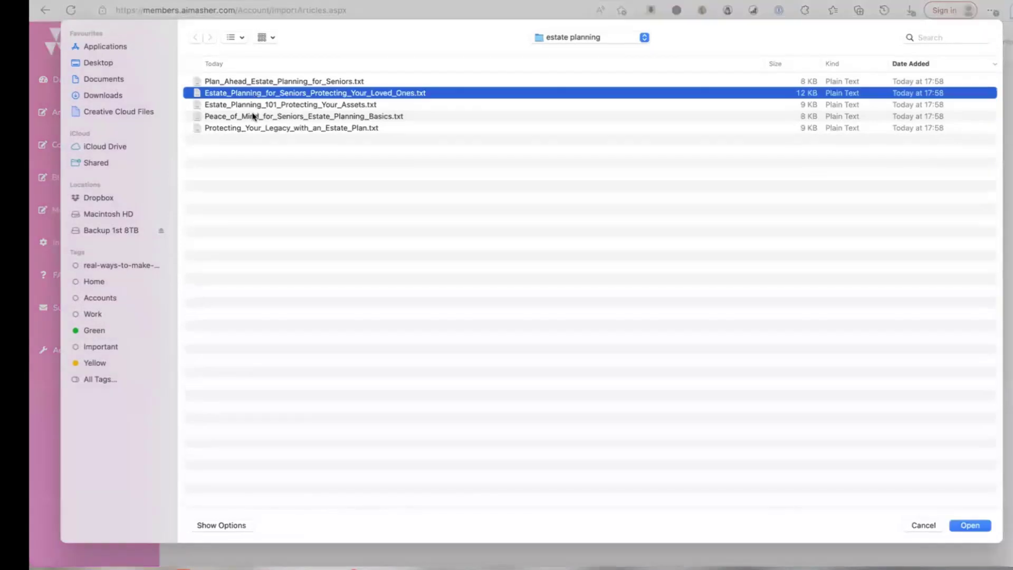
shift+click(249, 125)
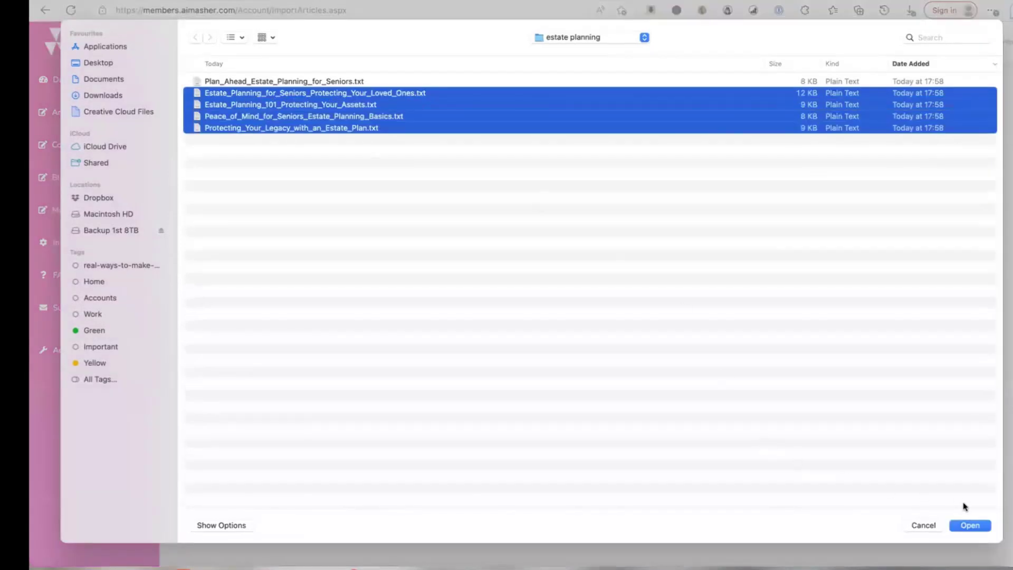
click(971, 526)
click(646, 426)
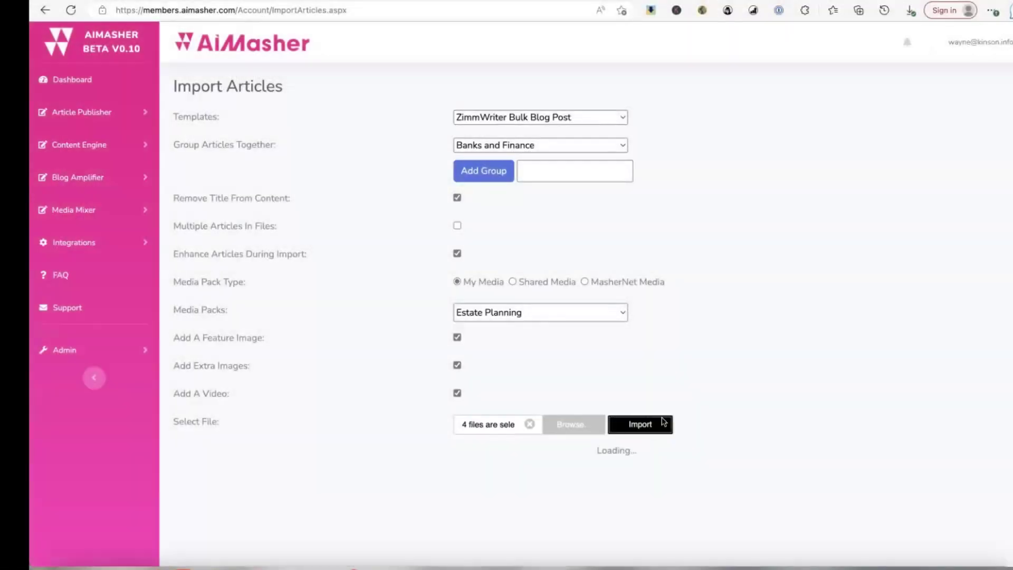
scroll(735, 353, up, 1)
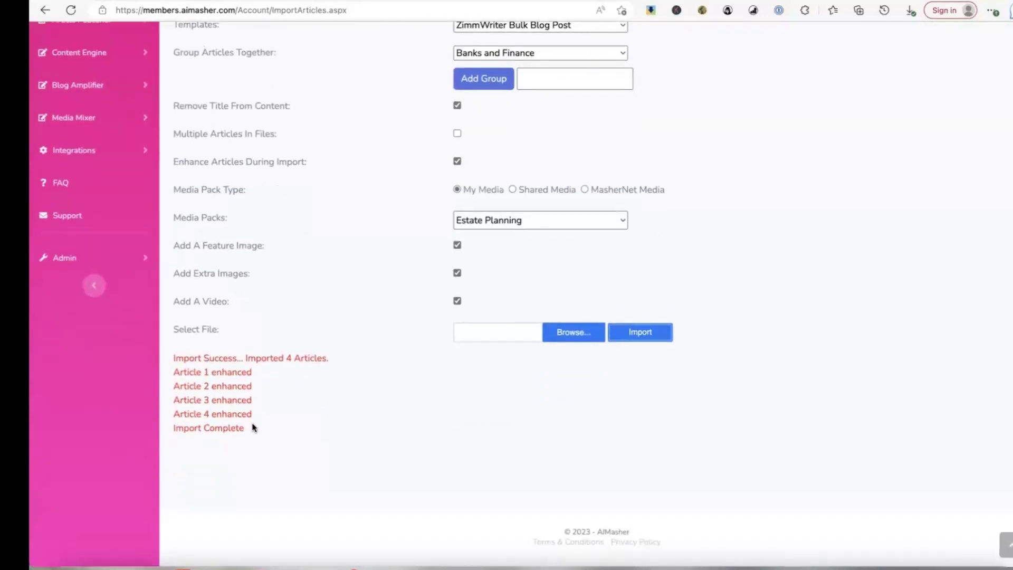
- Return to the My Articles list and open the imported article "Protecting Your Legacy with an Estate_Plan" for editing
scroll(248, 432, up, 3)
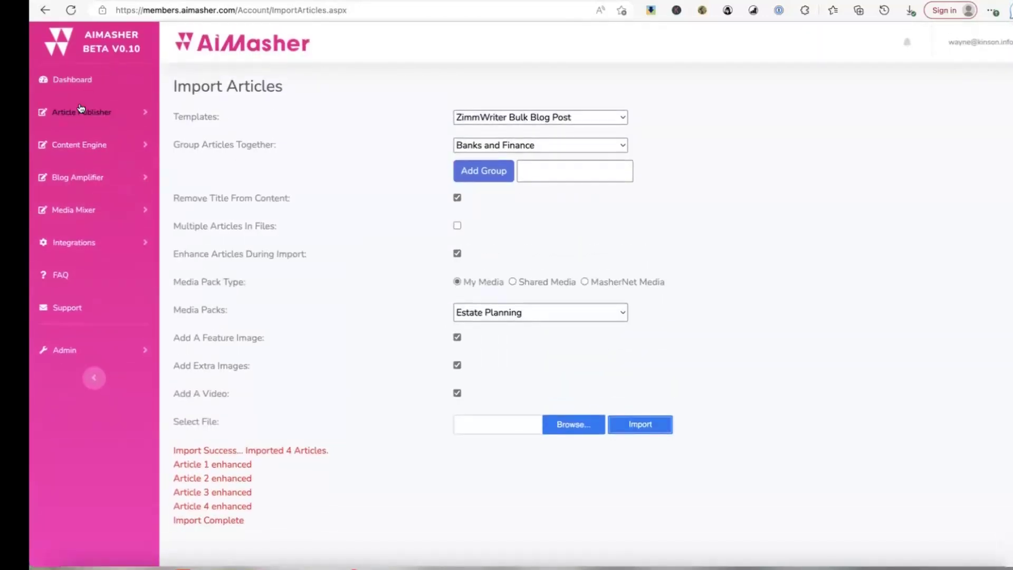
click(80, 115)
click(84, 166)
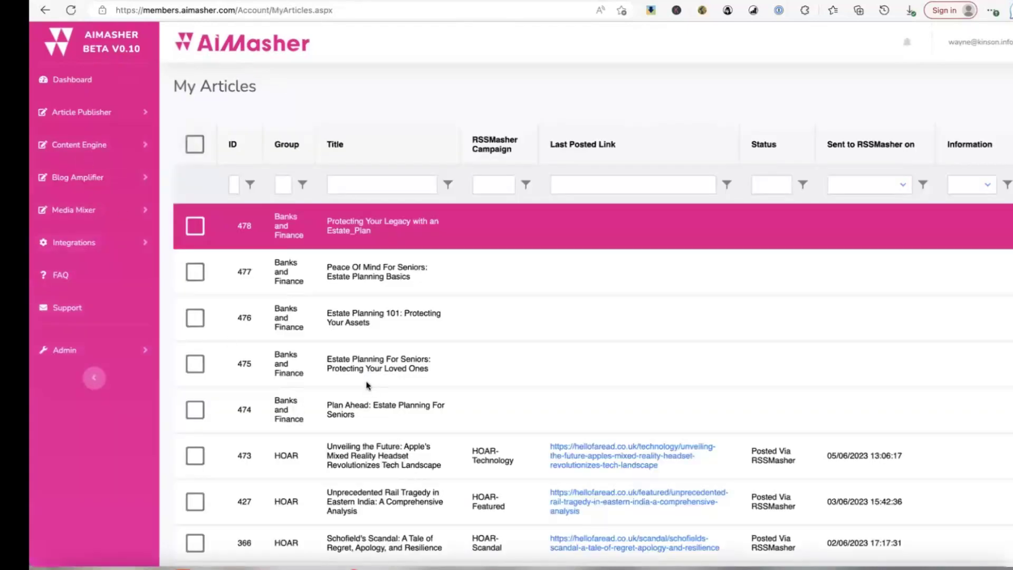
click(365, 363)
click(368, 321)
click(367, 269)
scroll(362, 266, down, 10)
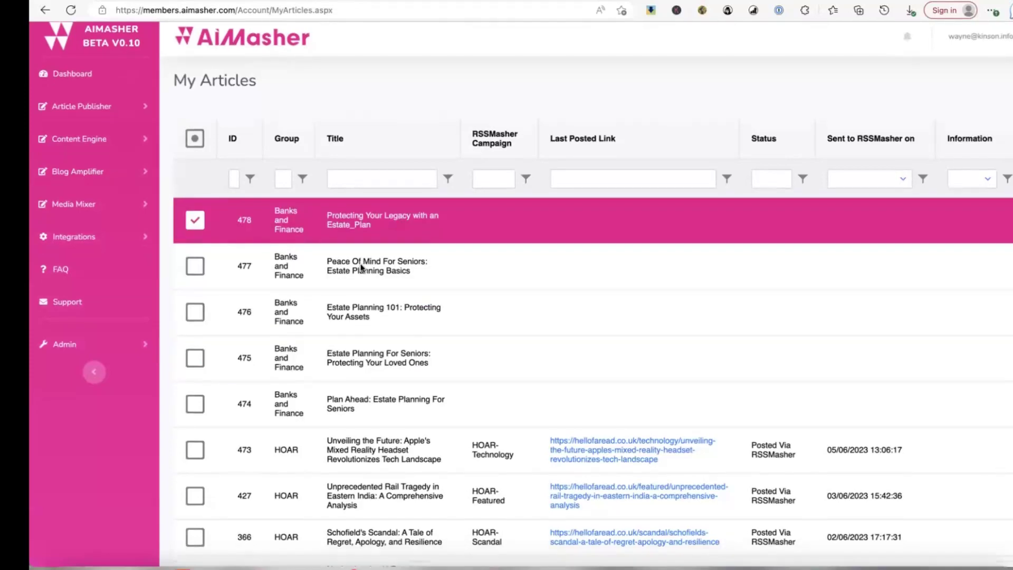
scroll(225, 403, down, 1)
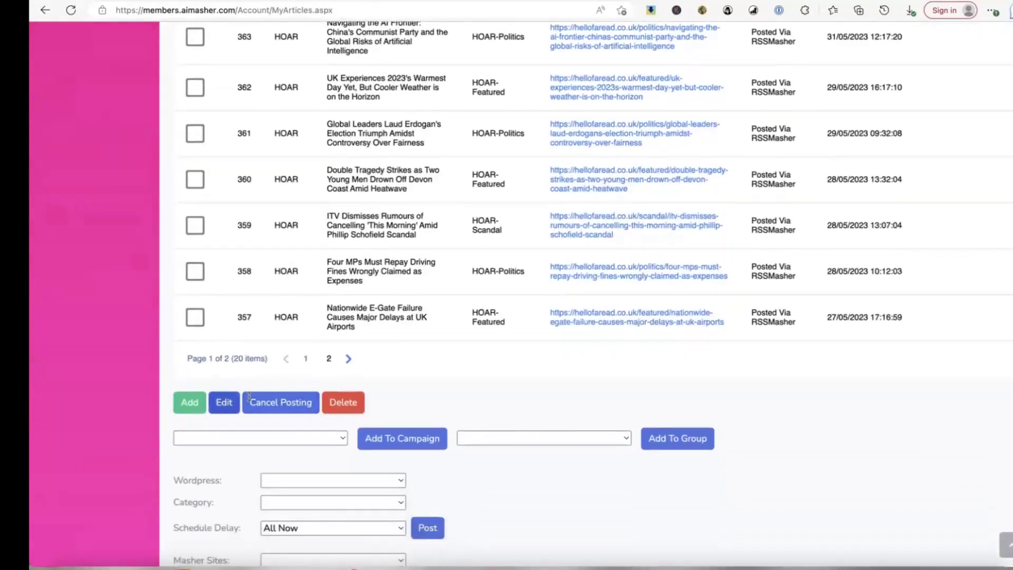
click(224, 451)
- Examine the imported article from start to finish for its feature image, extra images and embedded video
scroll(409, 335, up, 10)
scroll(409, 335, down, 6)
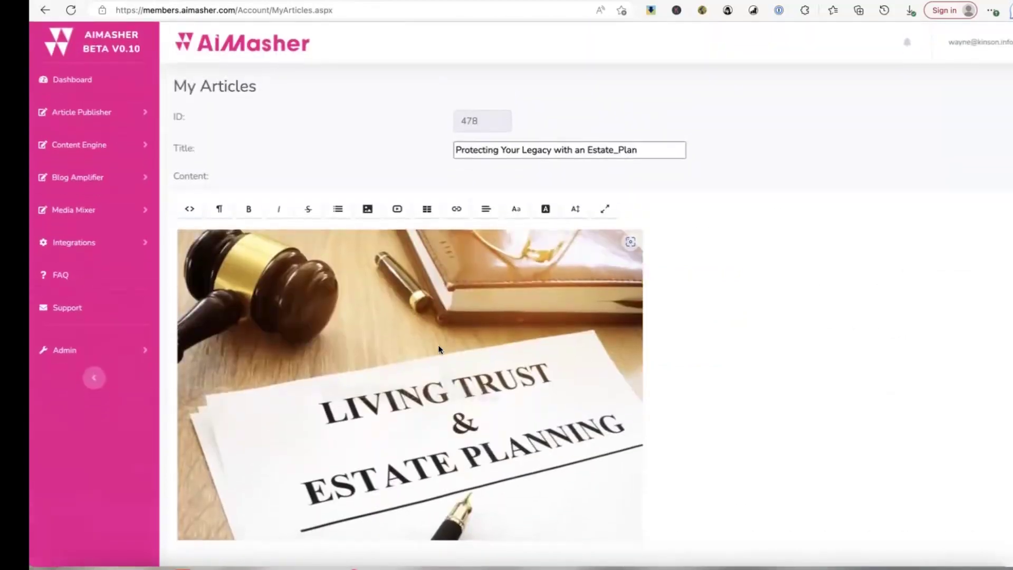
scroll(406, 288, down, 13)
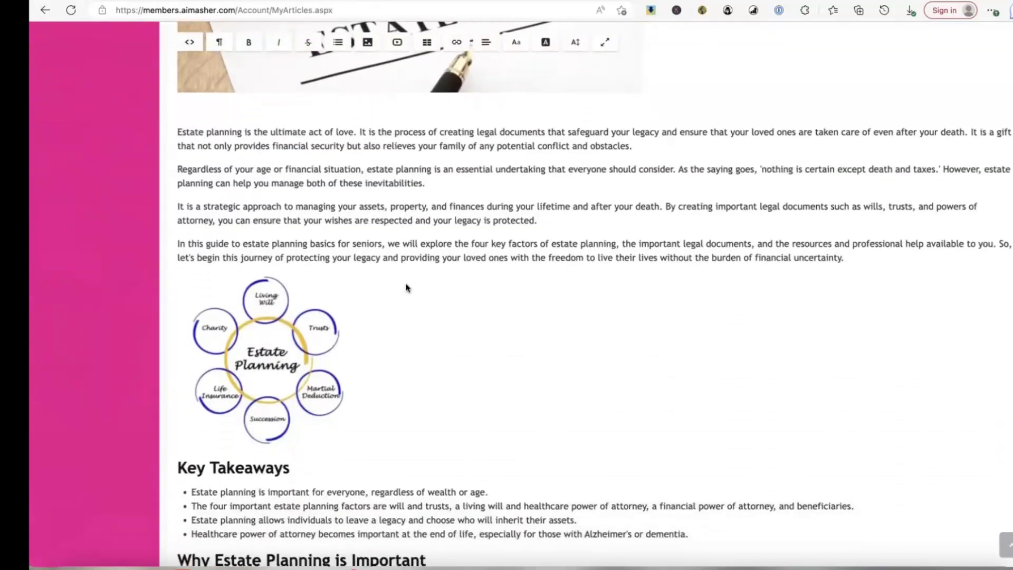
scroll(406, 285, down, 16)
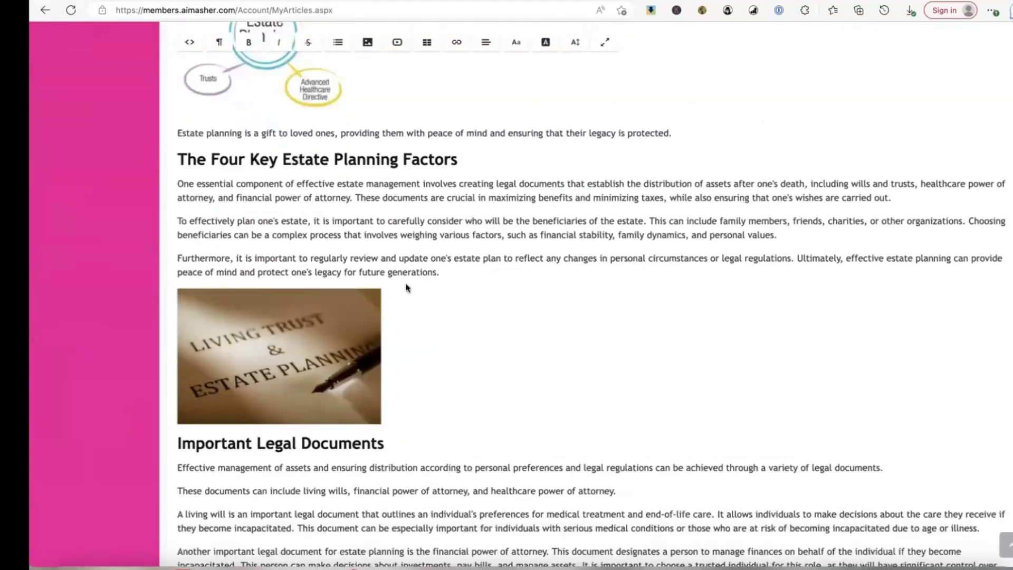
scroll(407, 285, down, 17)
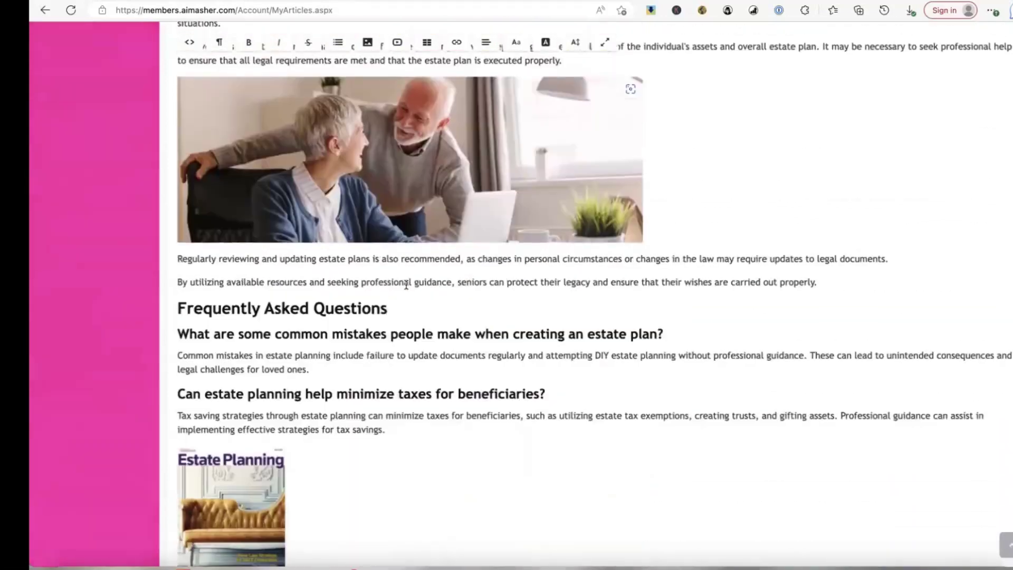
scroll(406, 288, down, 2)
scroll(406, 288, up, 7)
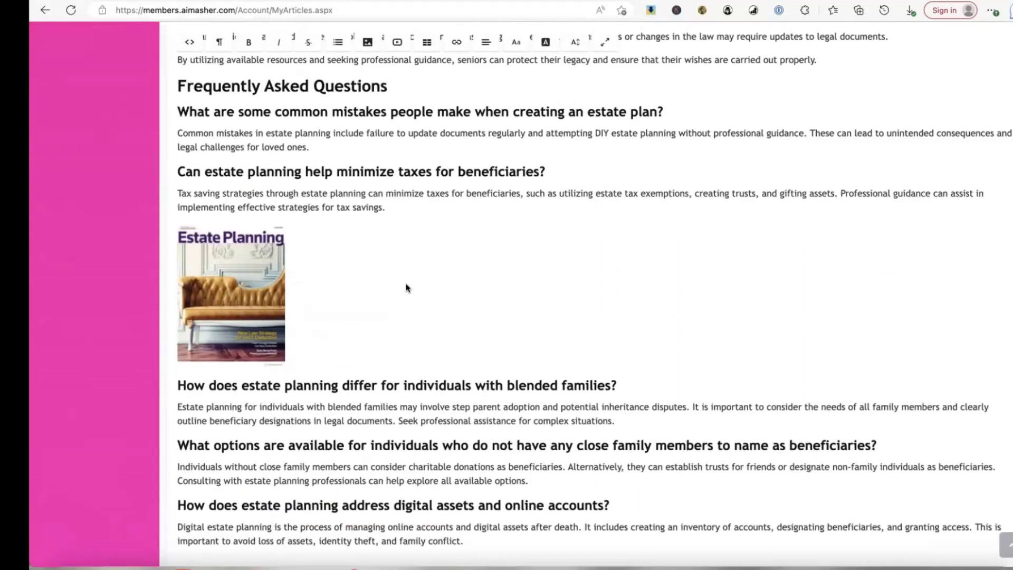
scroll(406, 288, down, 6)
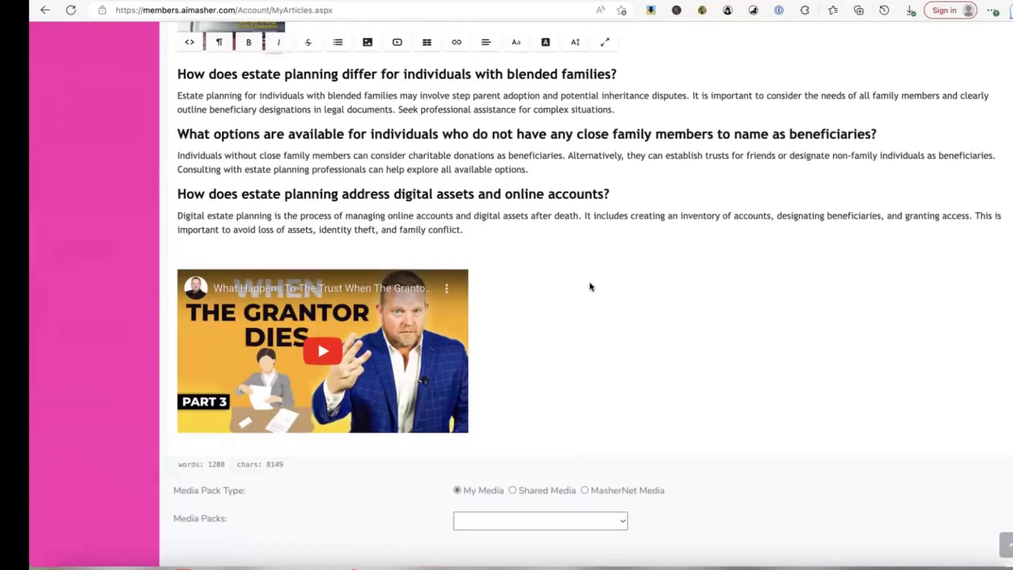
scroll(589, 285, up, 11)
scroll(329, 295, up, 15)
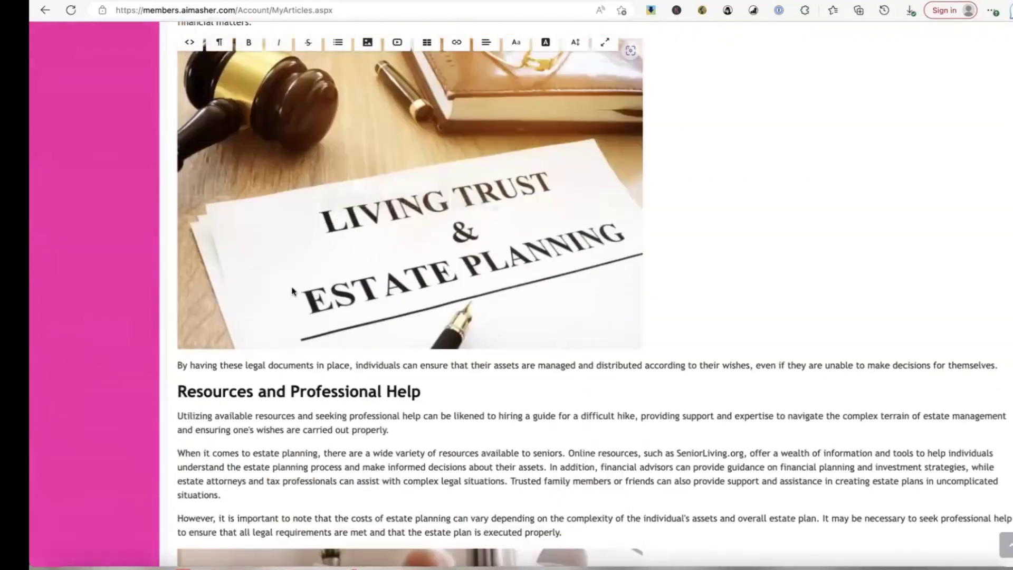
- Open the Media Mixer keyword groups and create a new group named "dog training"
click(76, 211)
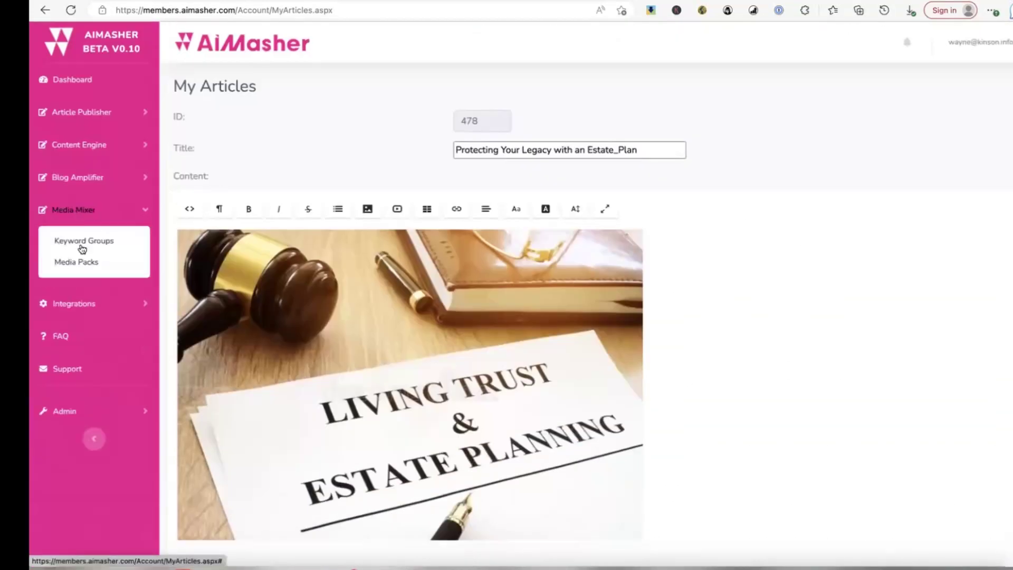
click(85, 241)
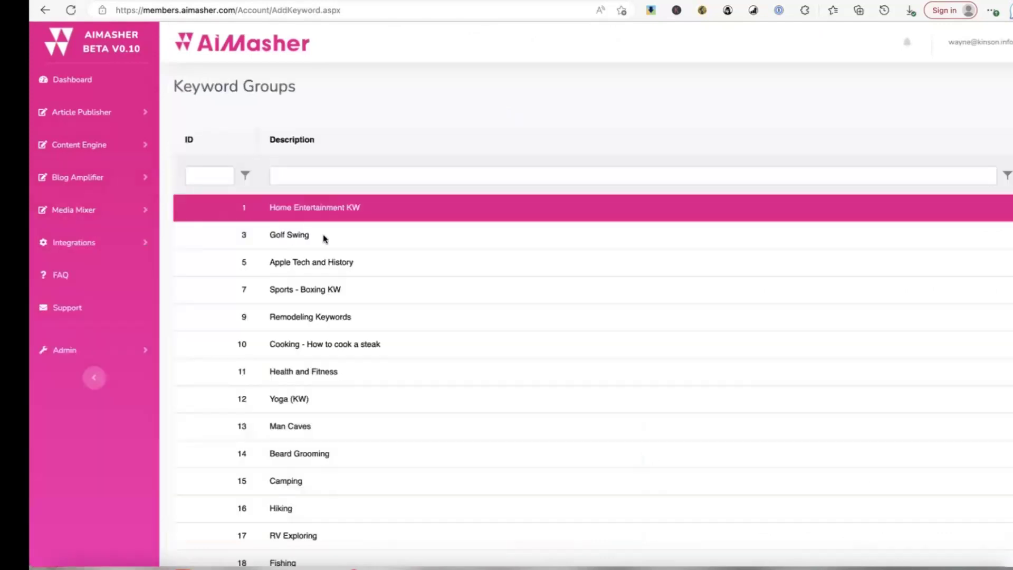
scroll(348, 236, down, 5)
click(188, 489)
click(490, 151)
text(dog training)
click(476, 180)
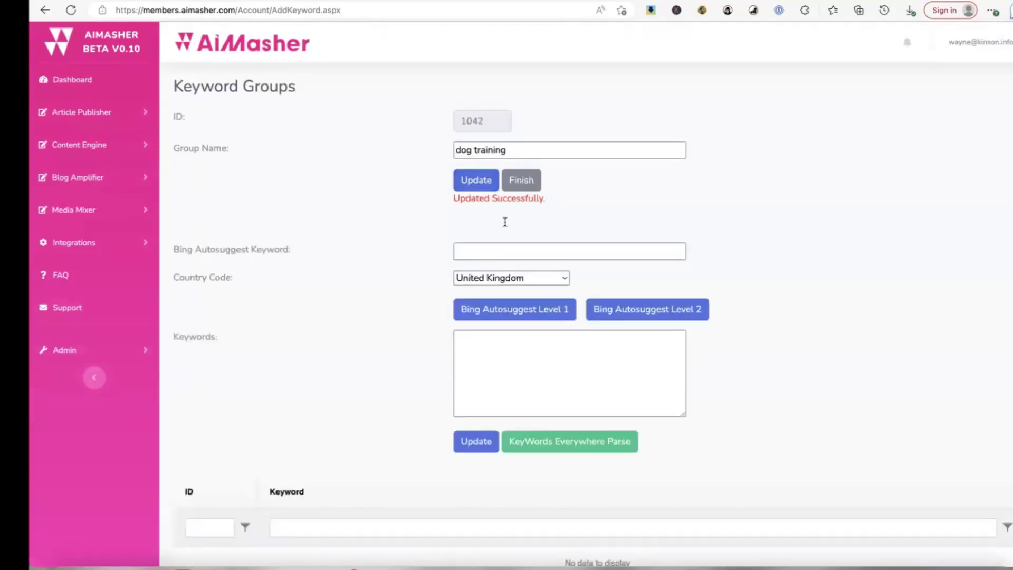
- Generate Level 1 Bing autosuggest keywords for "dog training" with the United Kingdom as the country
click(474, 249)
text(dog training)
scroll(357, 265, down, 3)
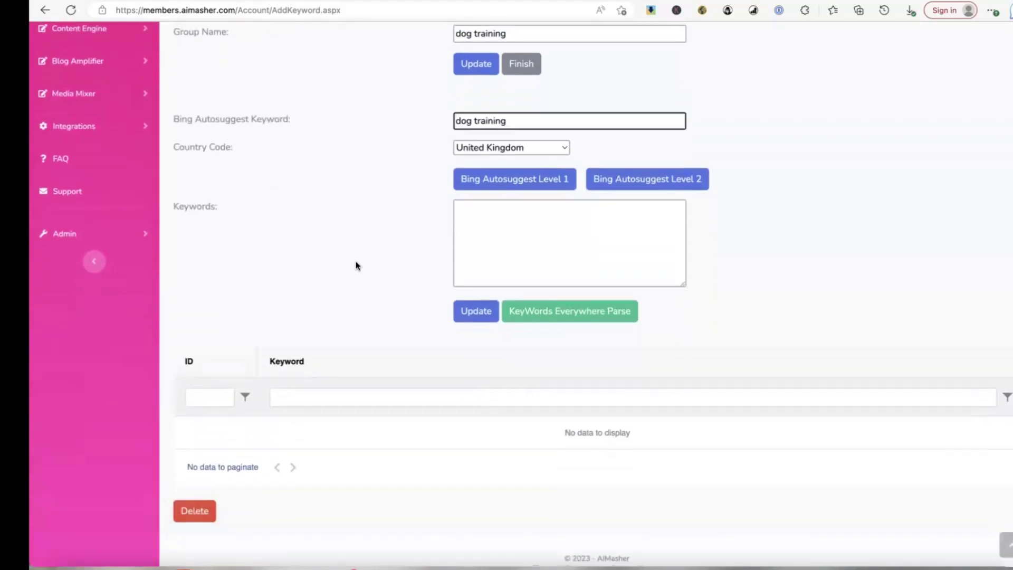
click(522, 184)
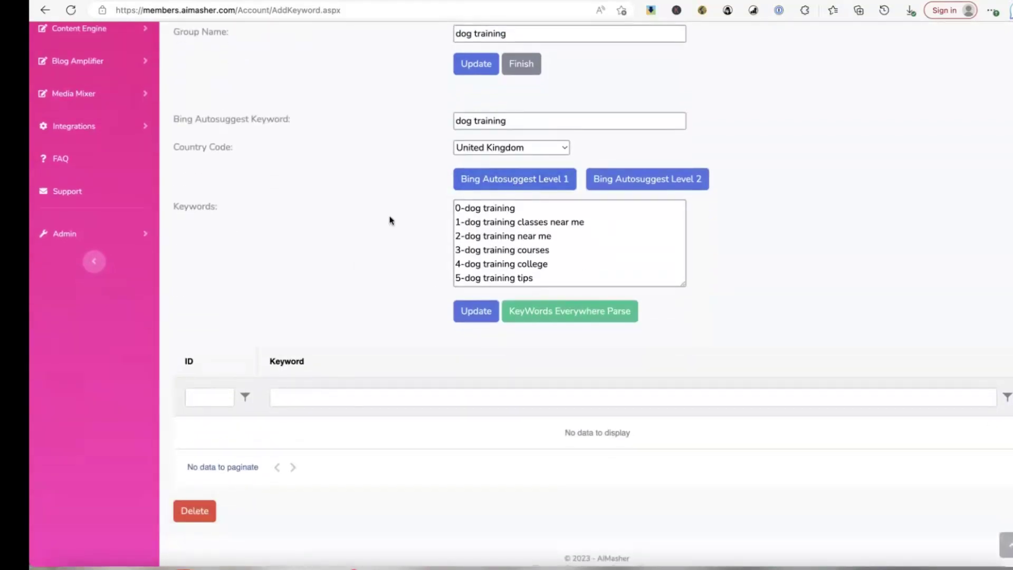
scroll(533, 218, down, 2)
scroll(533, 217, up, 2)
- Generate Level 2 Bing autosuggest keywords for "dog training" and enlarge the keyword box to review the suggestions
click(657, 181)
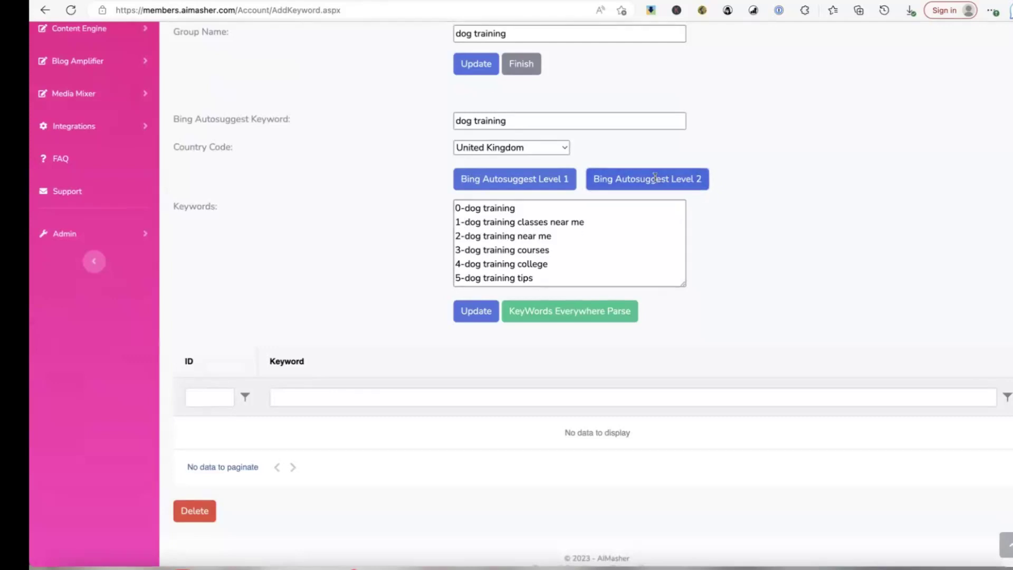
drag(683, 285, 733, 470)
scroll(736, 331, down, 5)
scroll(736, 332, up, 1)
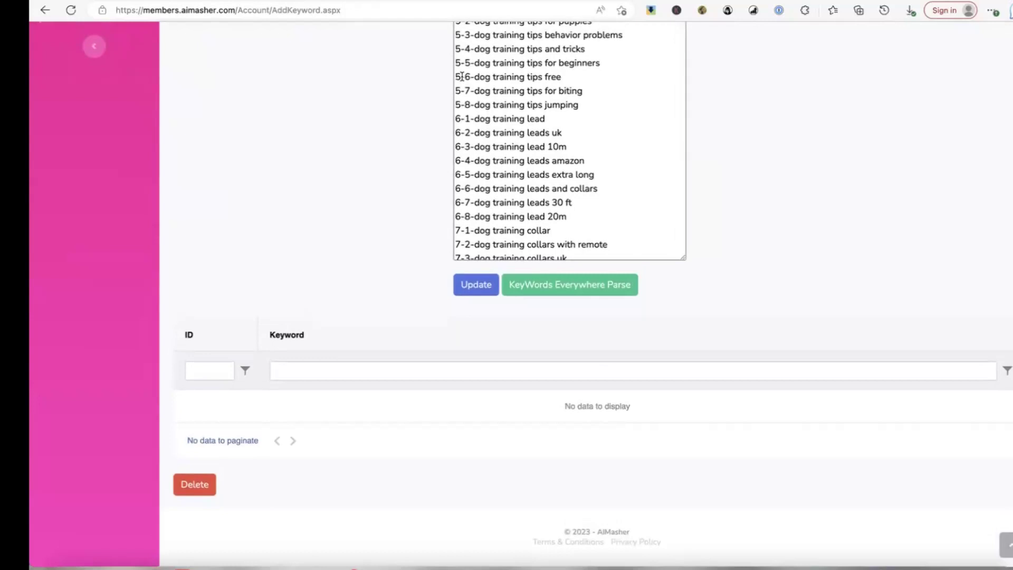
scroll(481, 74, up, 10)
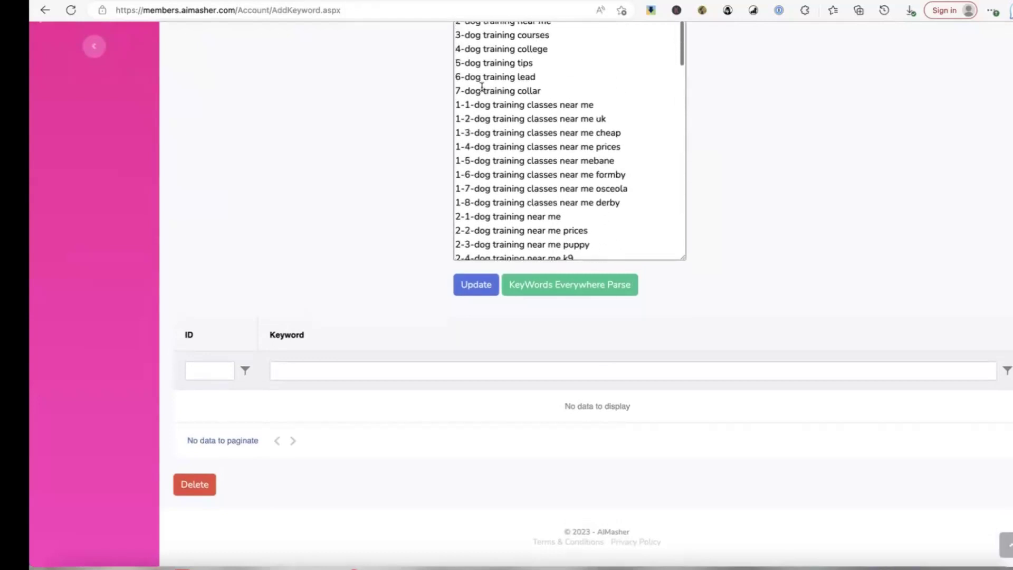
- Save the generated suggestions to the dog training keyword group and review the resulting keyword table
click(481, 288)
scroll(473, 287, down, 4)
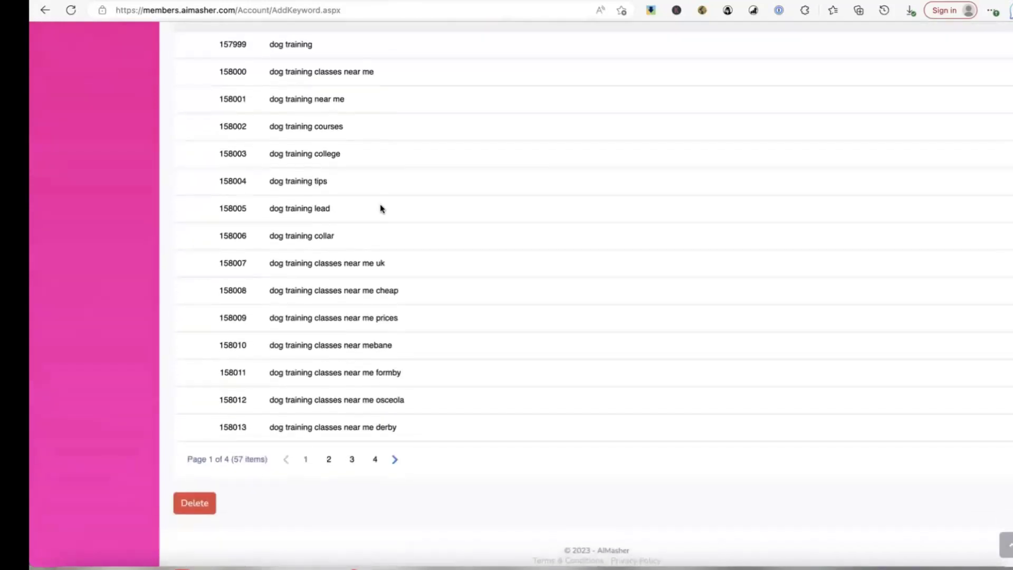
scroll(435, 401, up, 2)
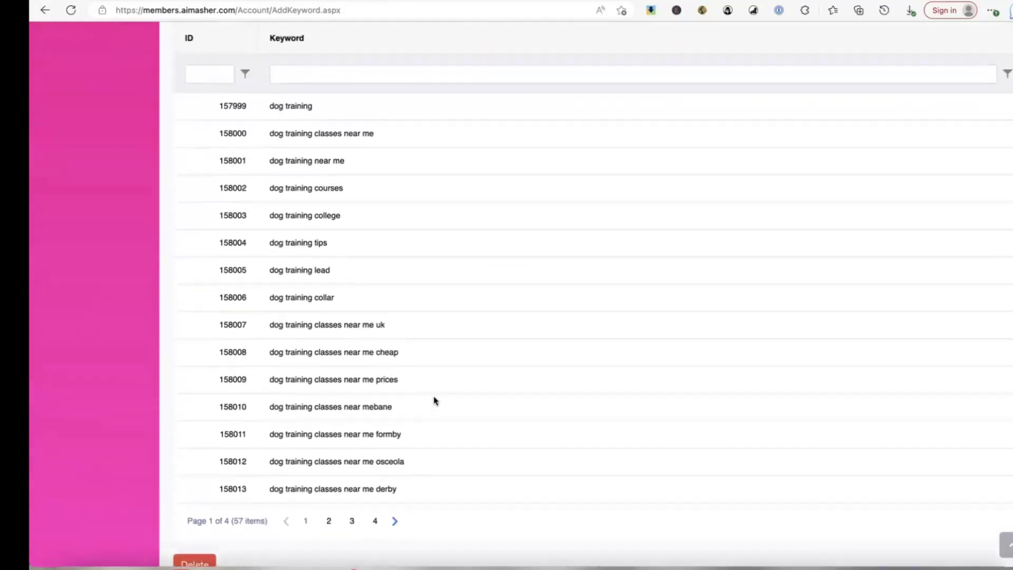
scroll(450, 334, down, 2)
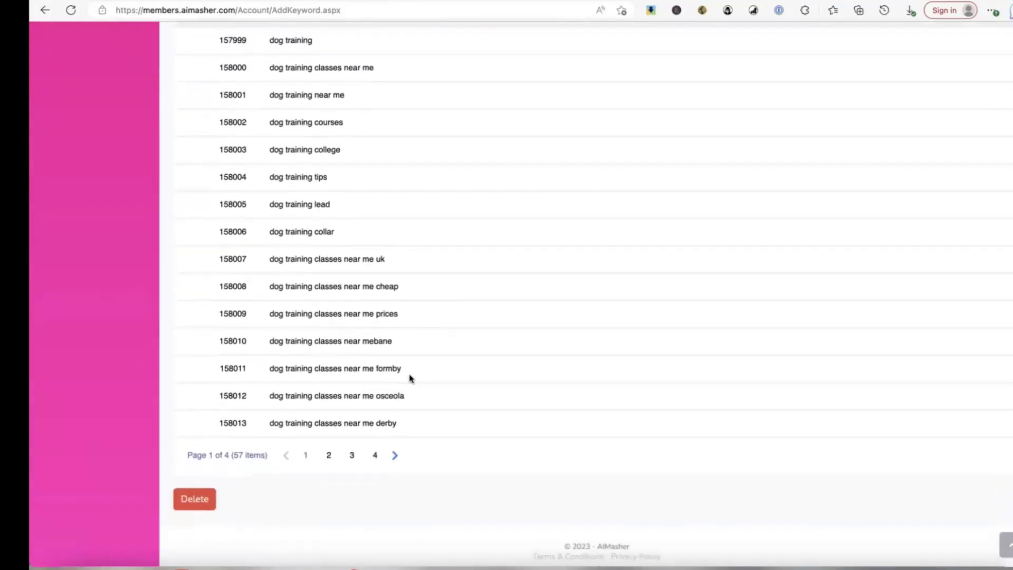
scroll(373, 355, up, 10)
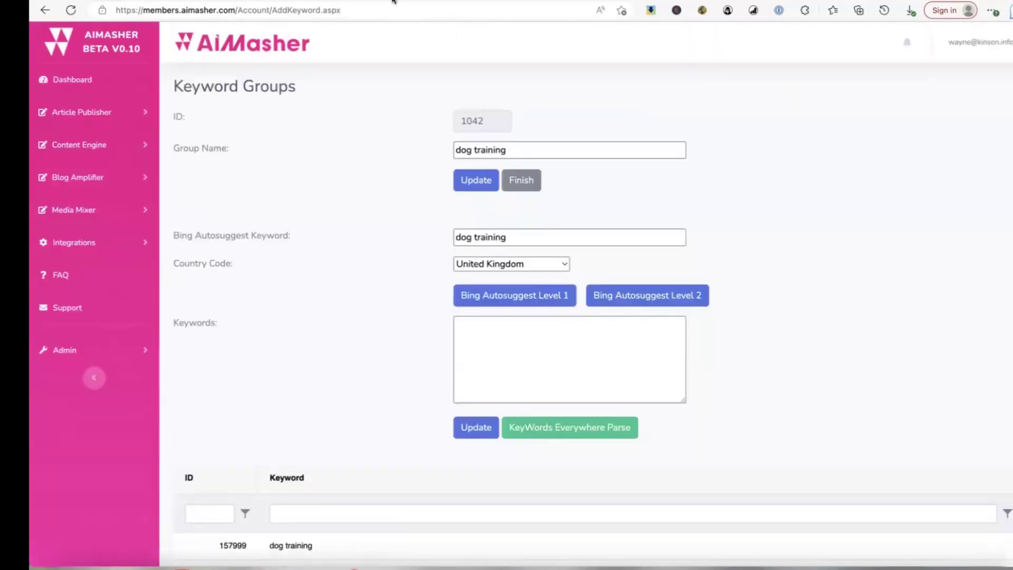
- Search Google for "dog training" in a new browser tab and copy the related keyword list with its metrics
key(ctrl+t)
text(dogt)
key(BackSpace)
text(training)
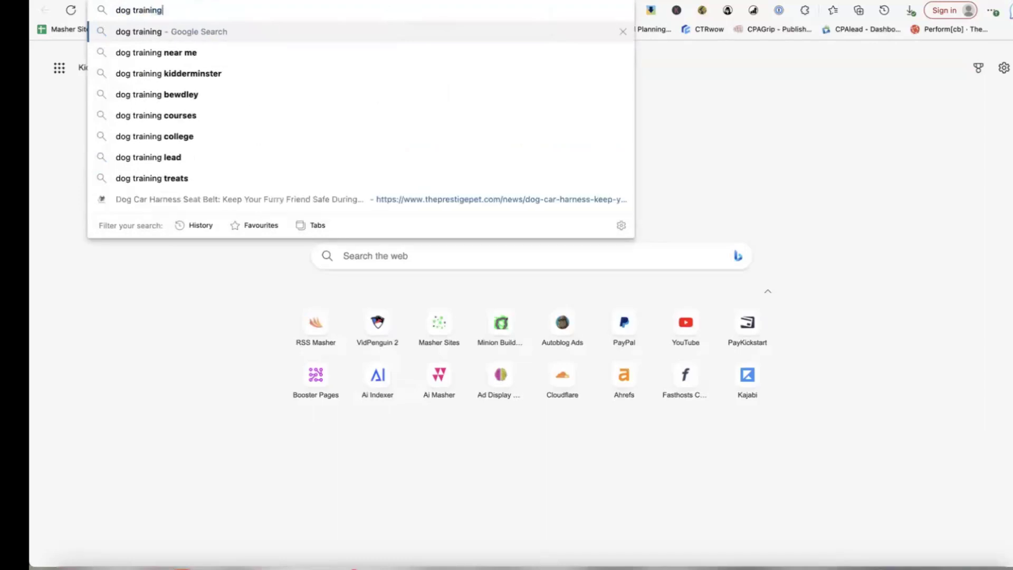
key(Return)
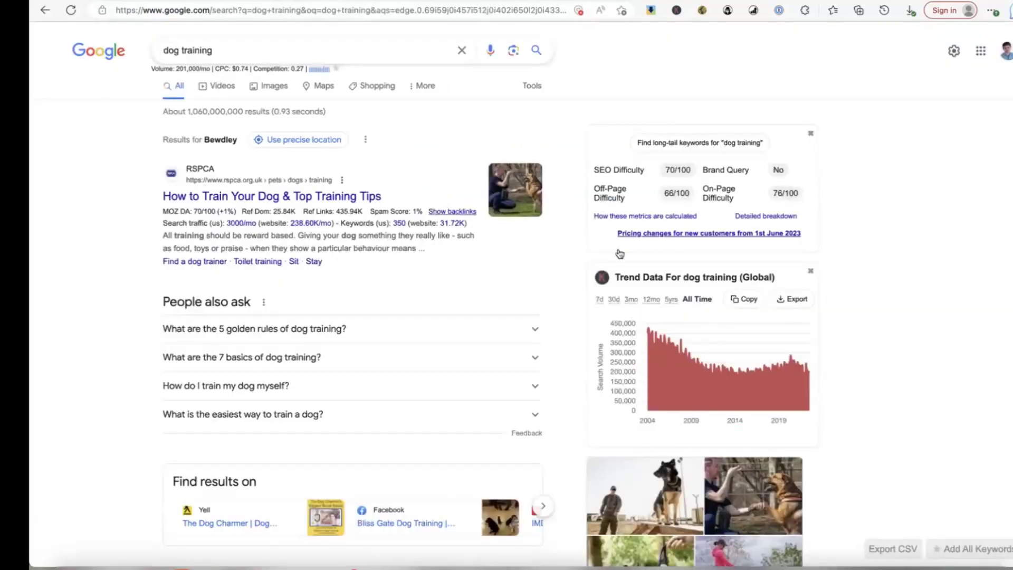
scroll(721, 242, down, 6)
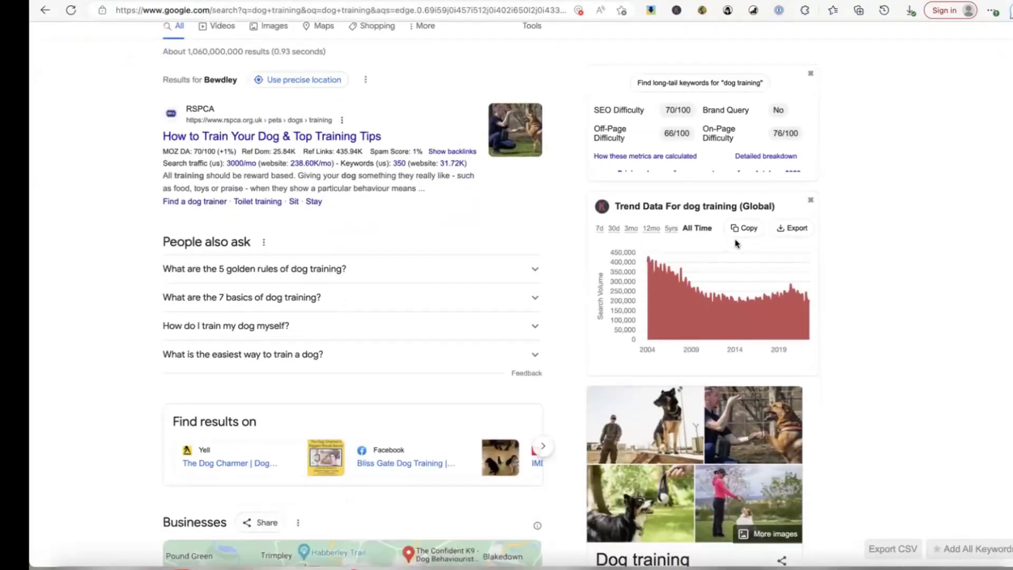
scroll(733, 244, down, 6)
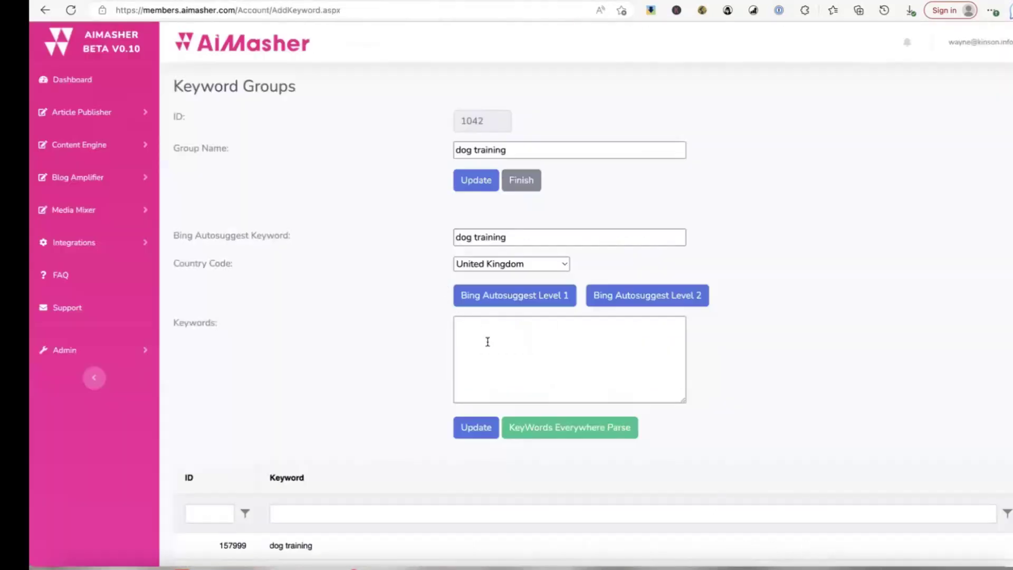
- Paste the copied list into the dog training group's keywords and reduce it to plain keywords with KeyWords Everywhere Parse
click(488, 342)
key(ctrl+v)
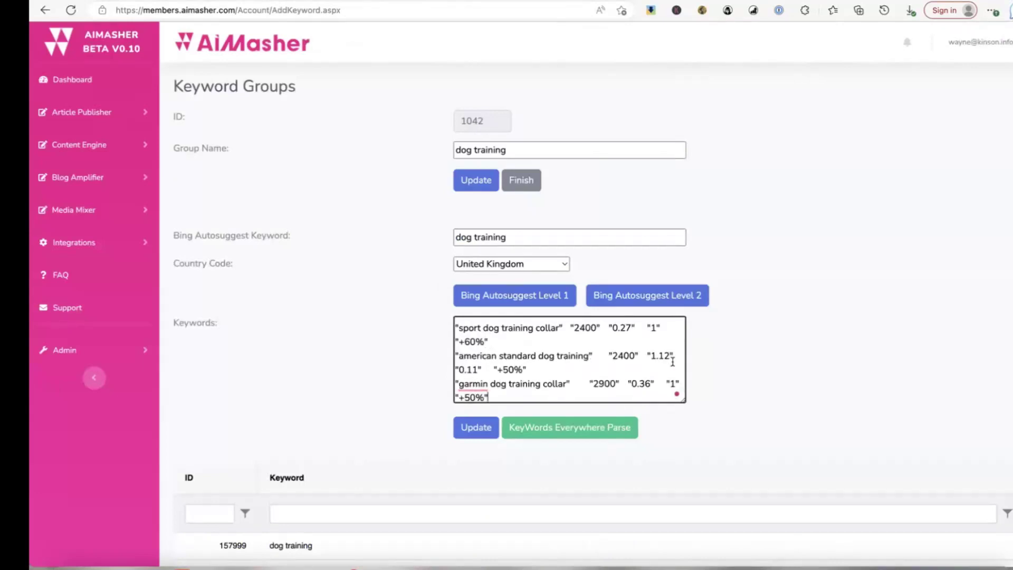
scroll(626, 366, up, 15)
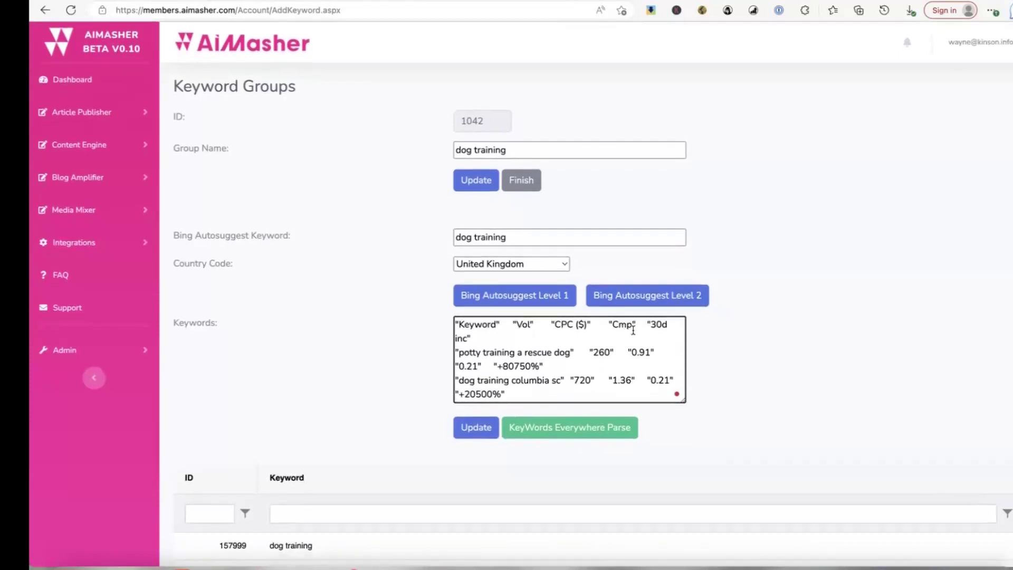
click(577, 430)
scroll(554, 365, down, 5)
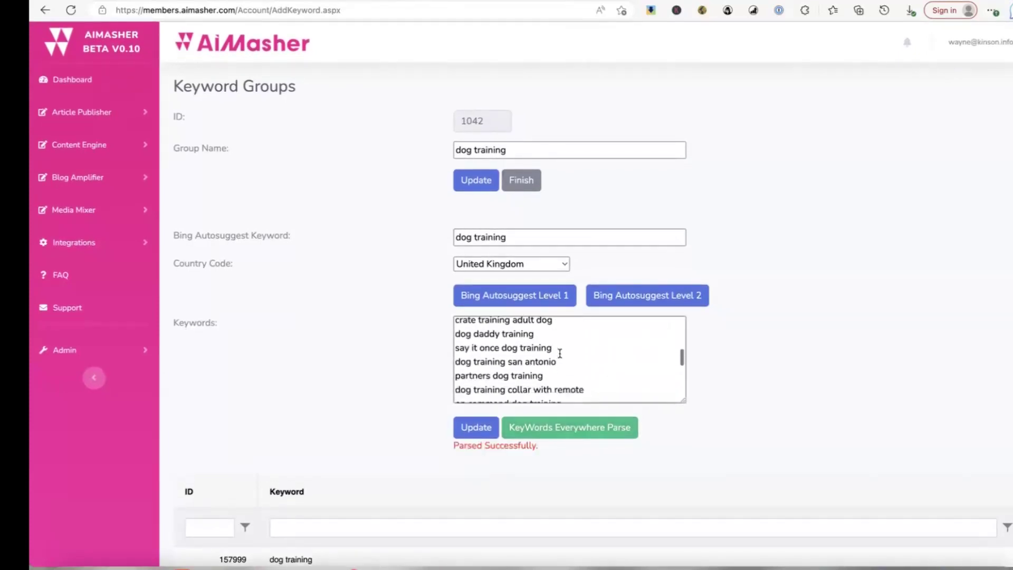
- Save the parsed keywords to the dog training keyword group and review the updated keyword table
click(476, 428)
scroll(357, 404, down, 10)
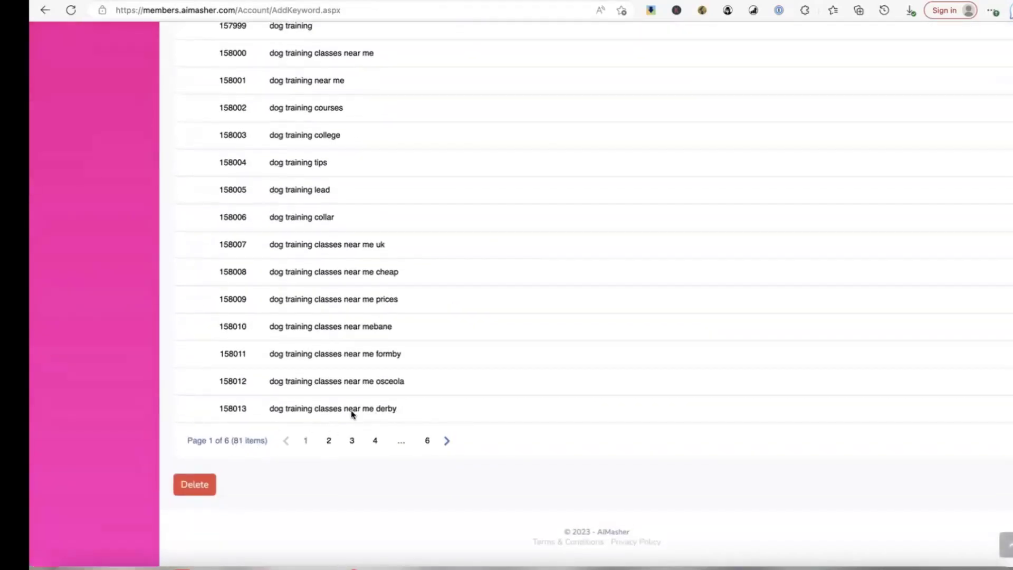
scroll(448, 368, up, 10)
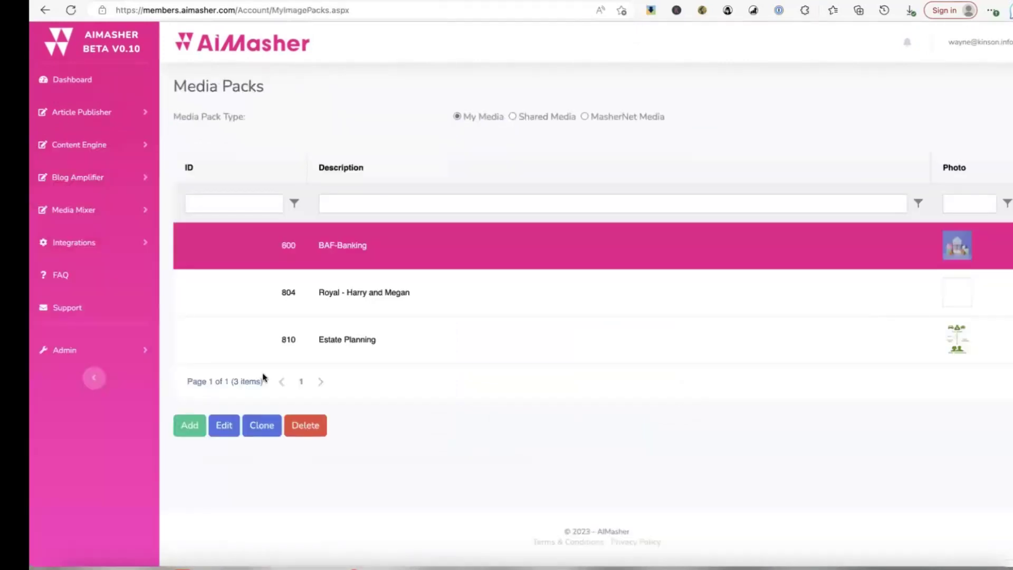
- Create a new media pack described as Dog Training and assign it the dog training keyword group
click(189, 425)
click(500, 151)
text(Dog Training)
click(640, 177)
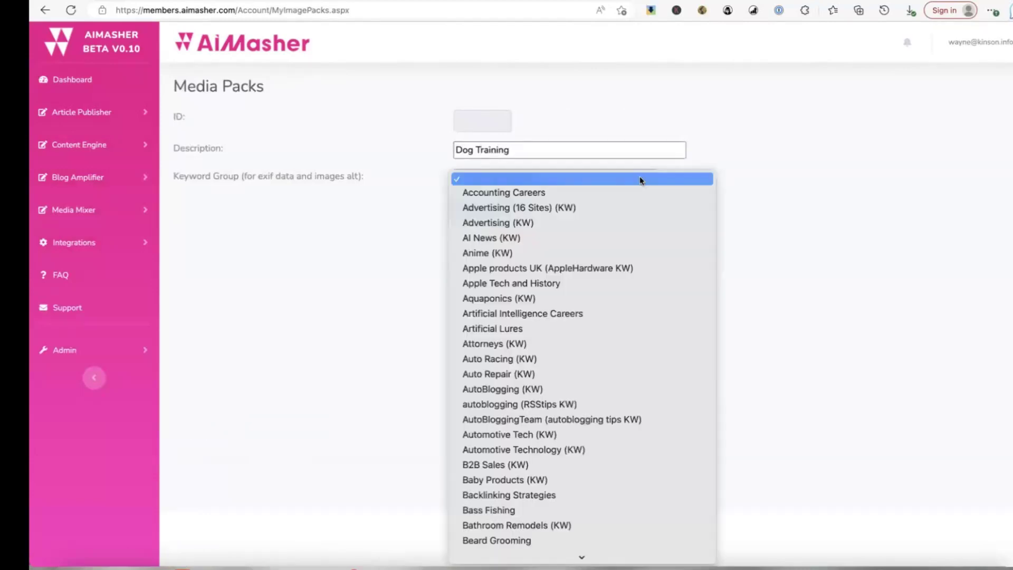
scroll(608, 232, down, 10)
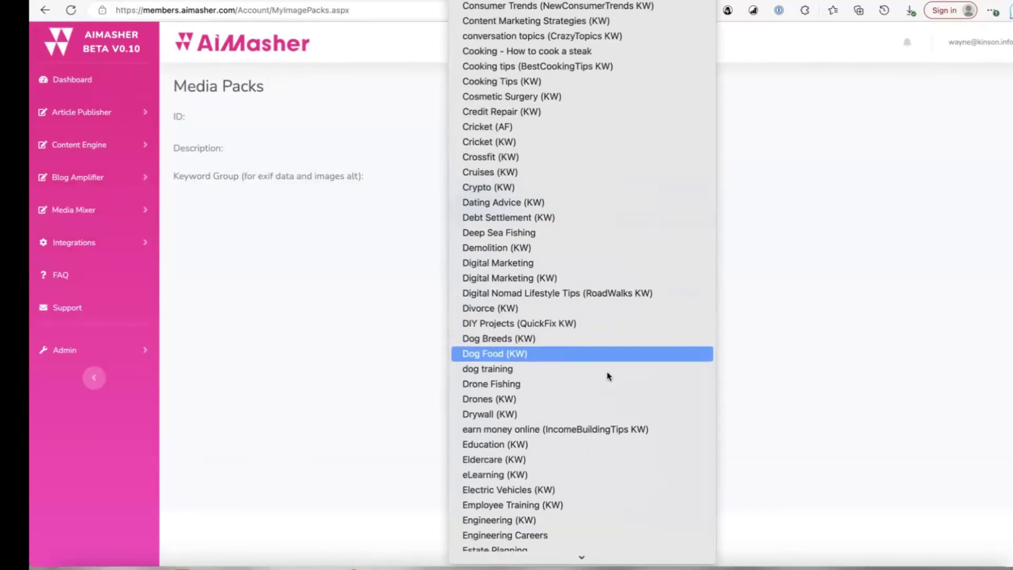
click(533, 368)
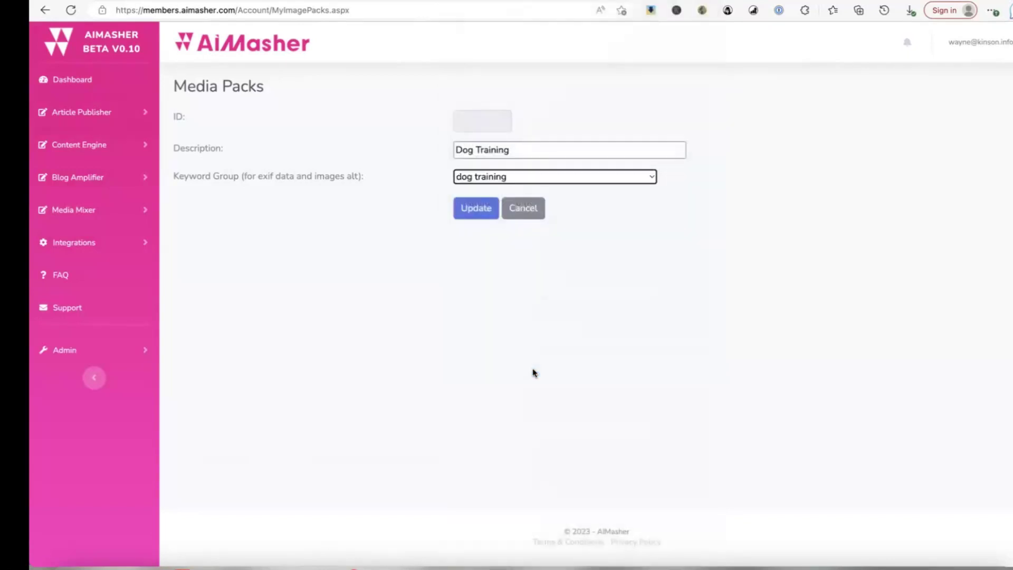
click(472, 213)
- Search Google by keyword for large "dog training" images for the media pack
scroll(355, 247, down, 1)
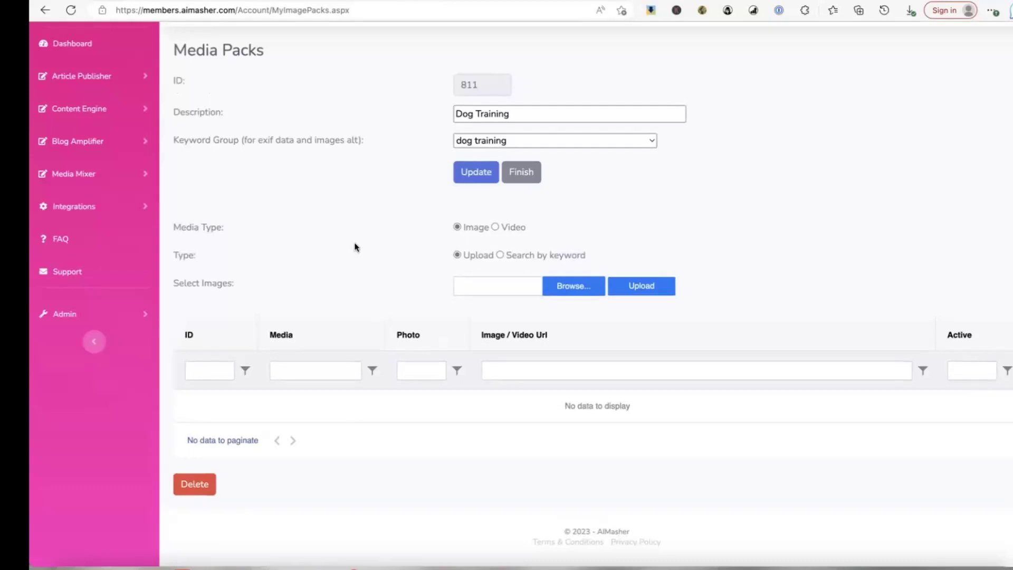
click(500, 255)
click(503, 284)
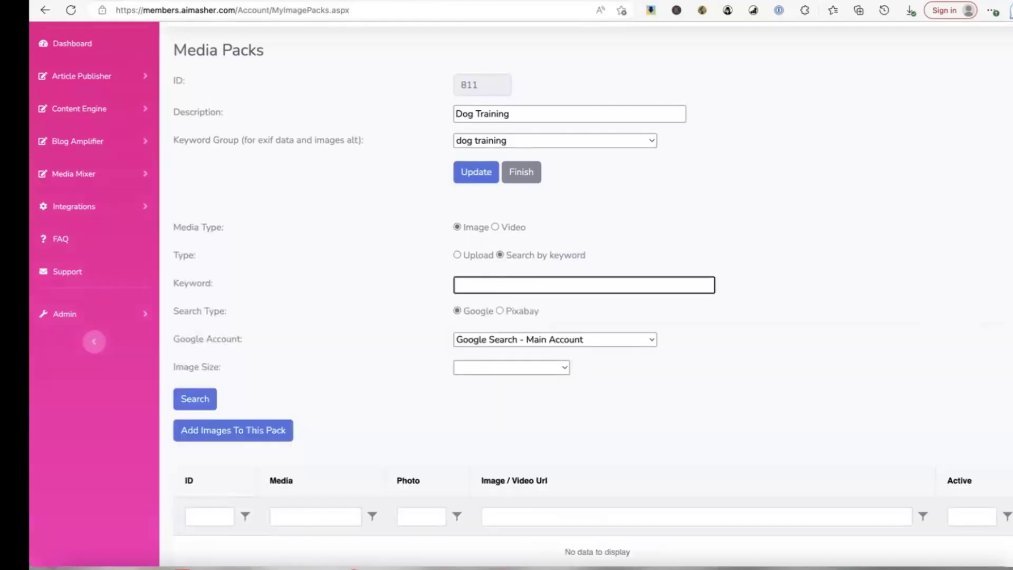
text(dog training)
scroll(388, 290, down, 3)
click(523, 222)
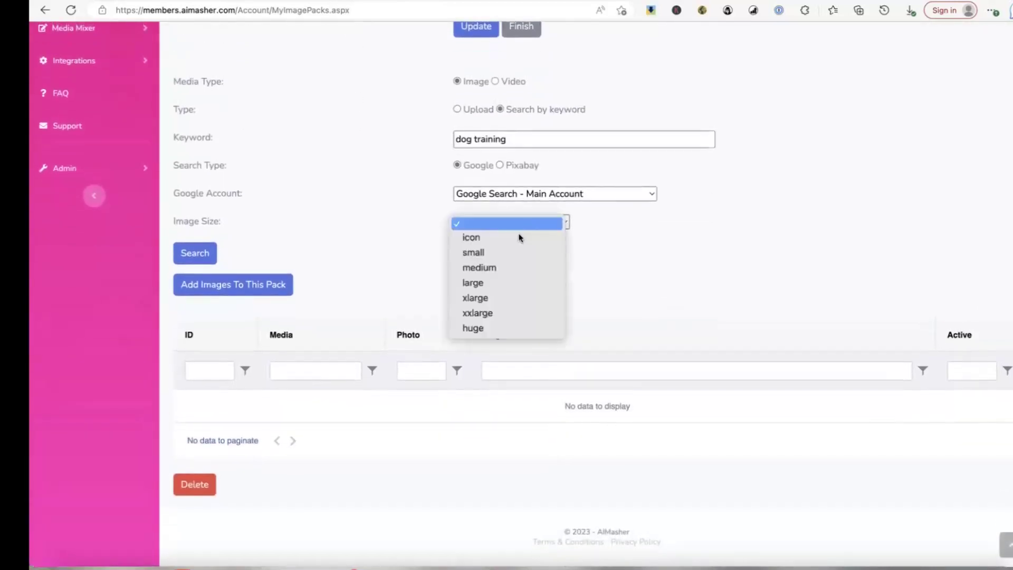
click(497, 284)
click(195, 253)
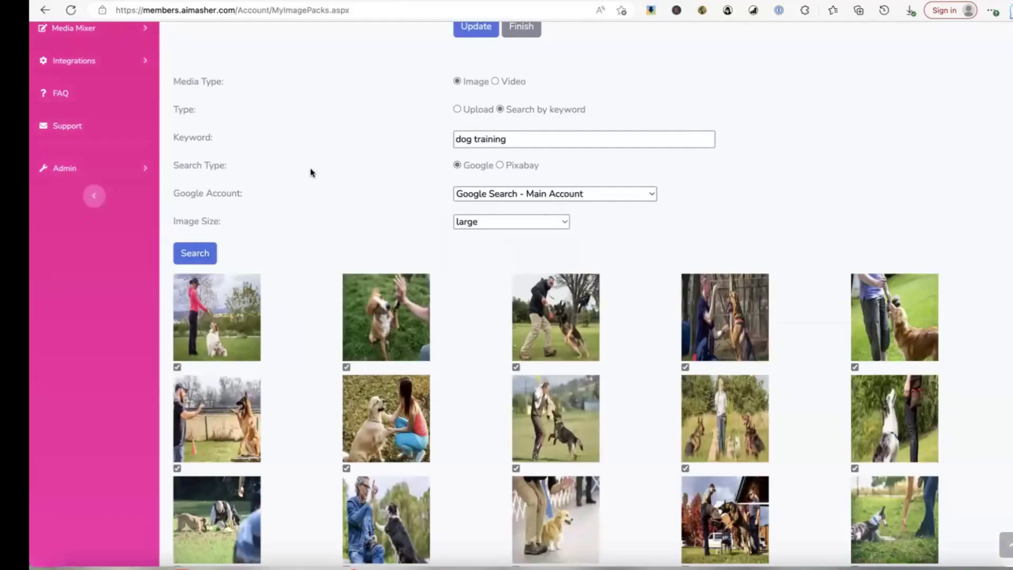
- Exclude the duplicate last image from the search results and add the remaining images to the pack
scroll(311, 173, down, 3)
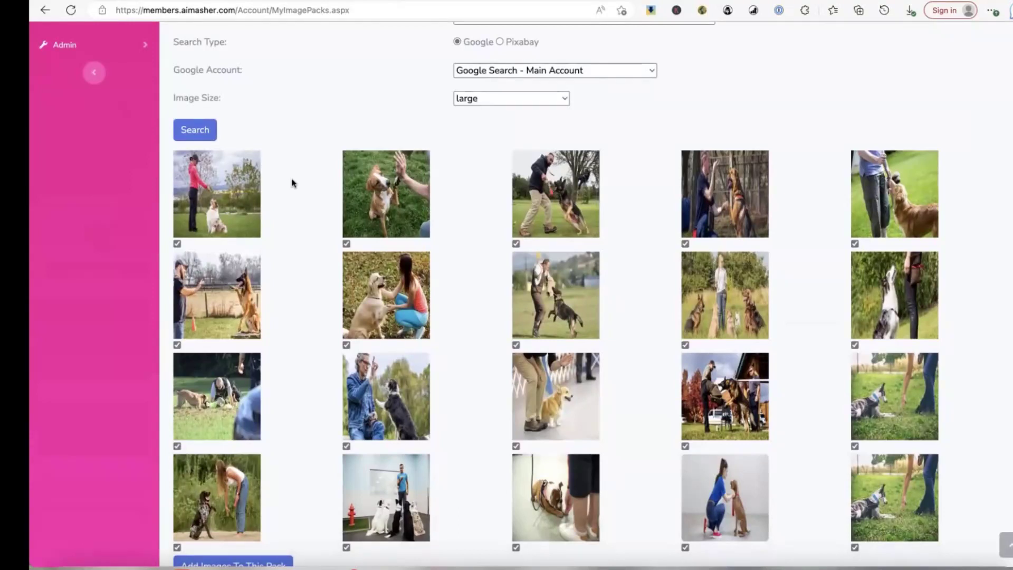
scroll(294, 183, down, 1)
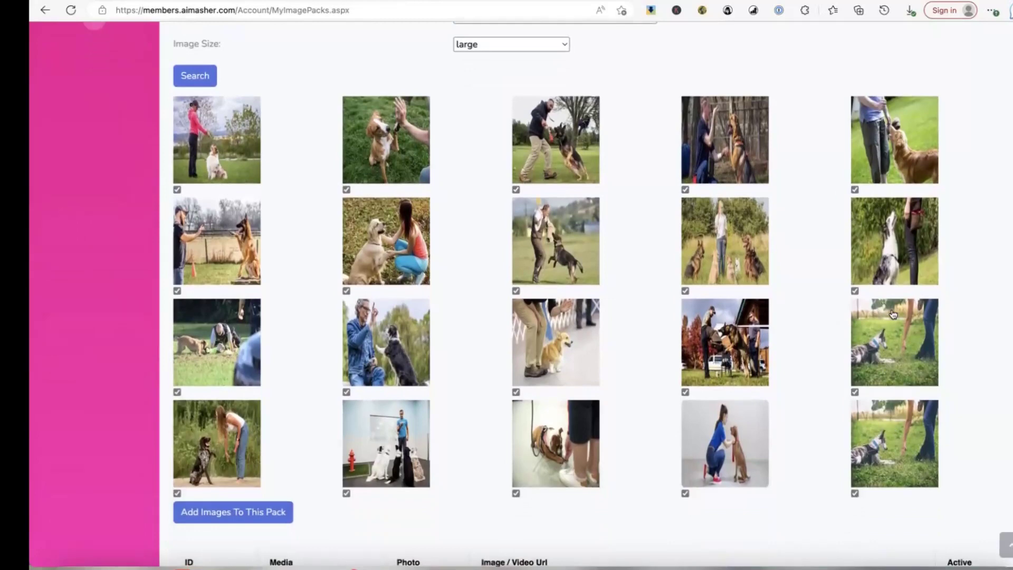
click(855, 493)
click(855, 493)
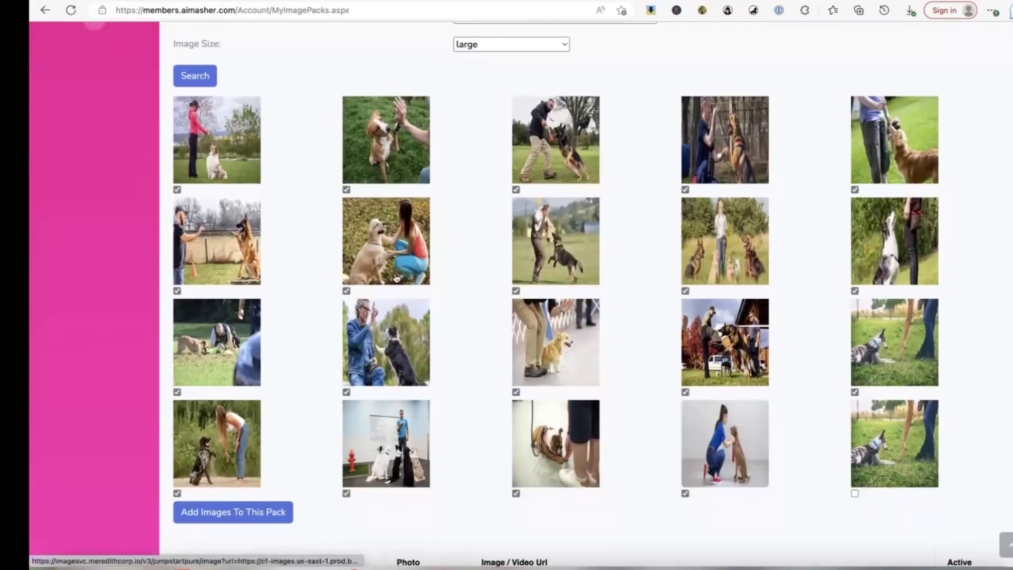
scroll(281, 138, up, 1)
scroll(515, 116, up, 6)
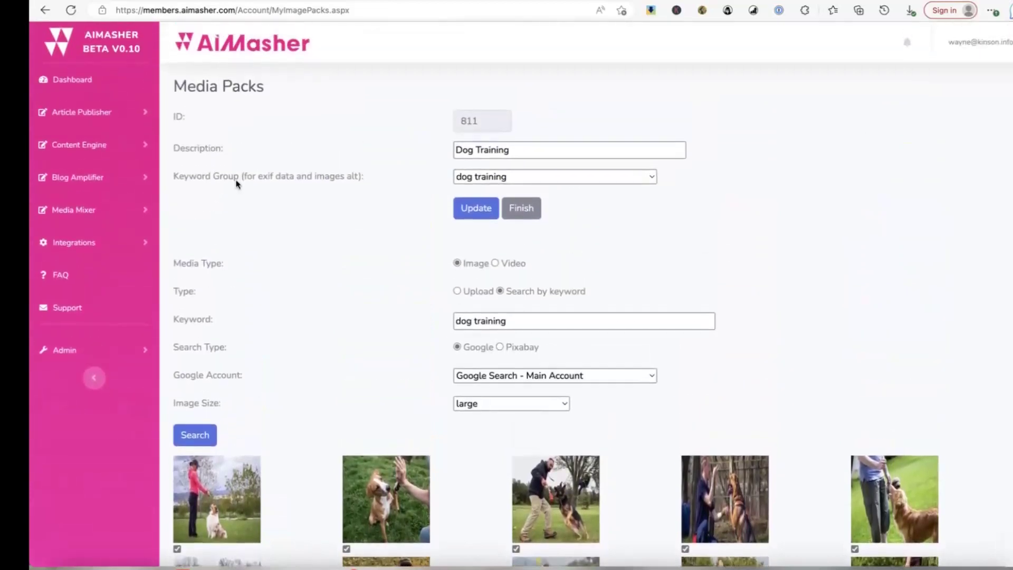
scroll(289, 188, down, 3)
scroll(349, 159, down, 8)
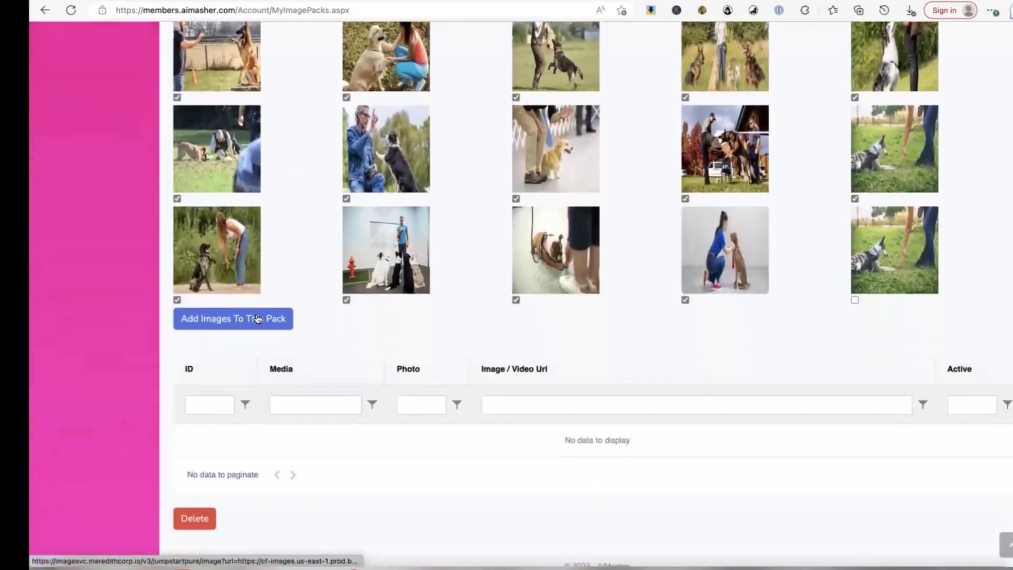
click(257, 318)
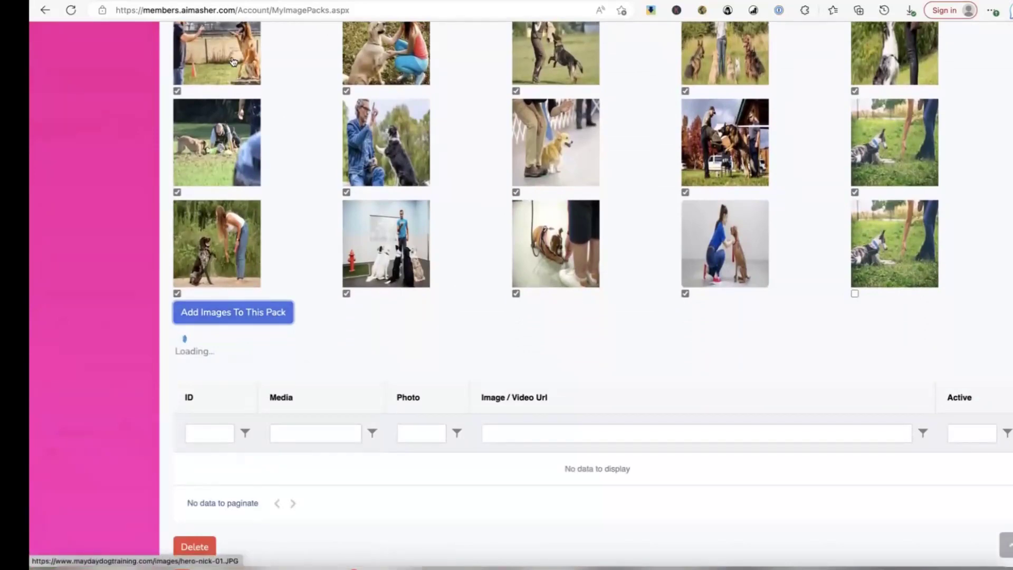
- Check the images added to the pack and delete entry 323226, which has no photo
scroll(294, 180, up, 2)
scroll(296, 182, up, 8)
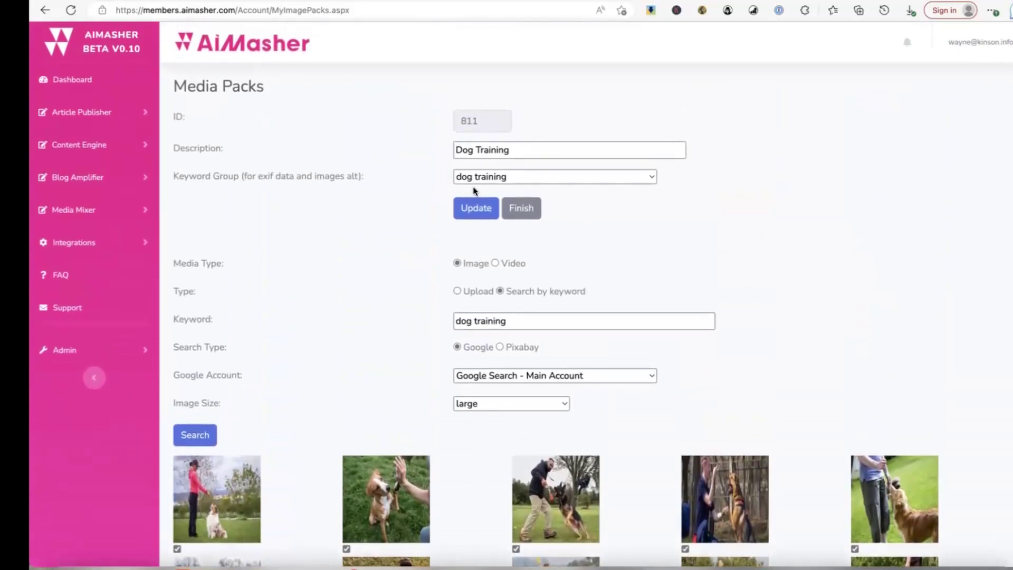
scroll(311, 222, down, 2)
scroll(310, 222, down, 10)
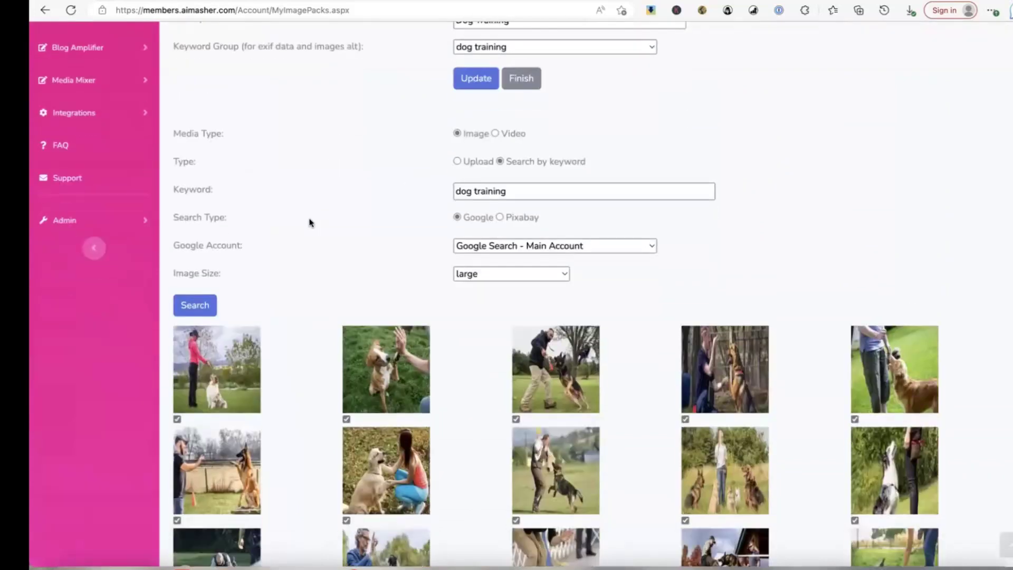
scroll(310, 222, down, 2)
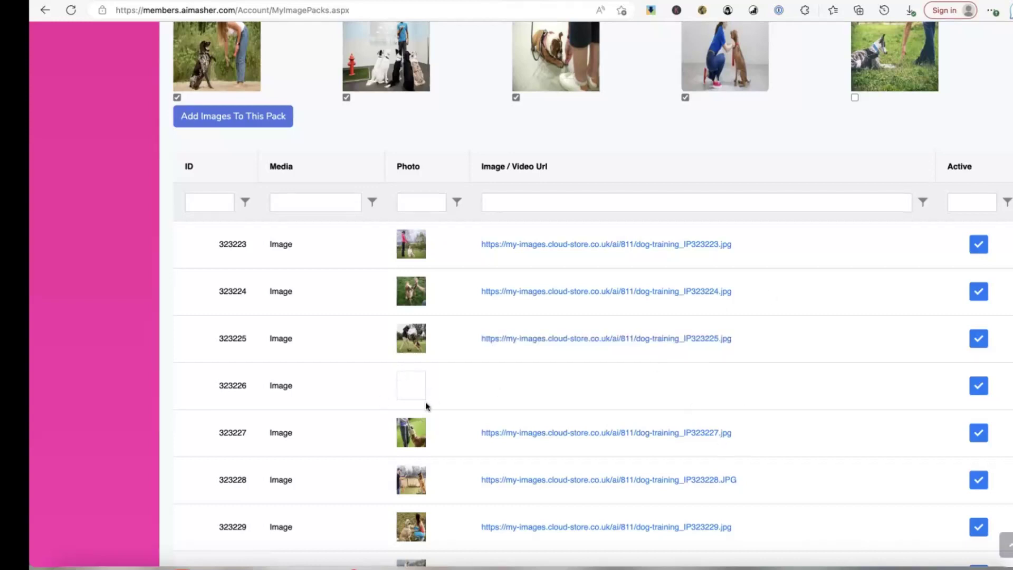
click(458, 390)
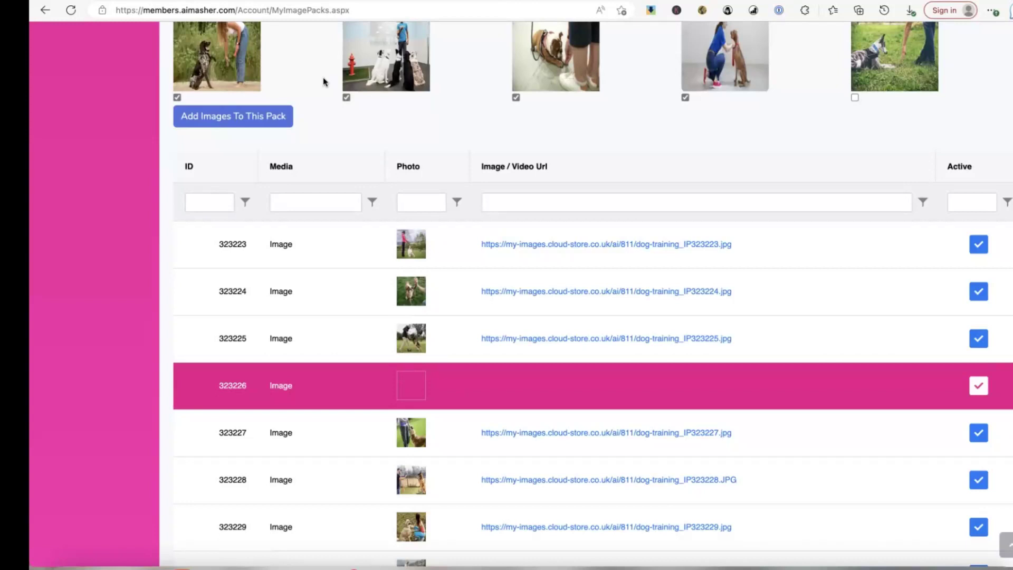
click(980, 387)
scroll(328, 354, down, 1)
scroll(456, 390, down, 10)
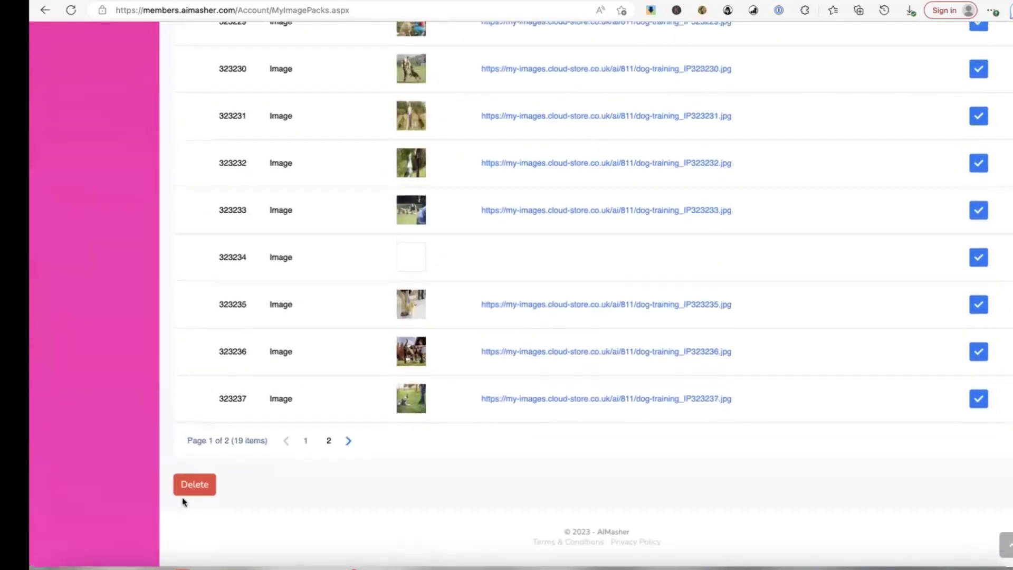
click(193, 484)
click(636, 72)
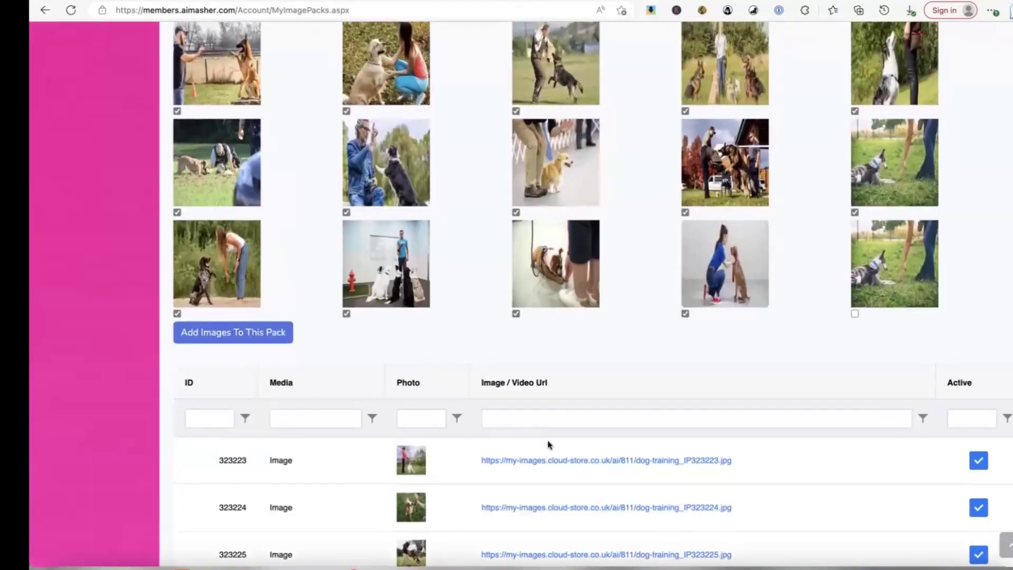
- View the pack's first dog training image at full size from its stored link, and close it
click(576, 460)
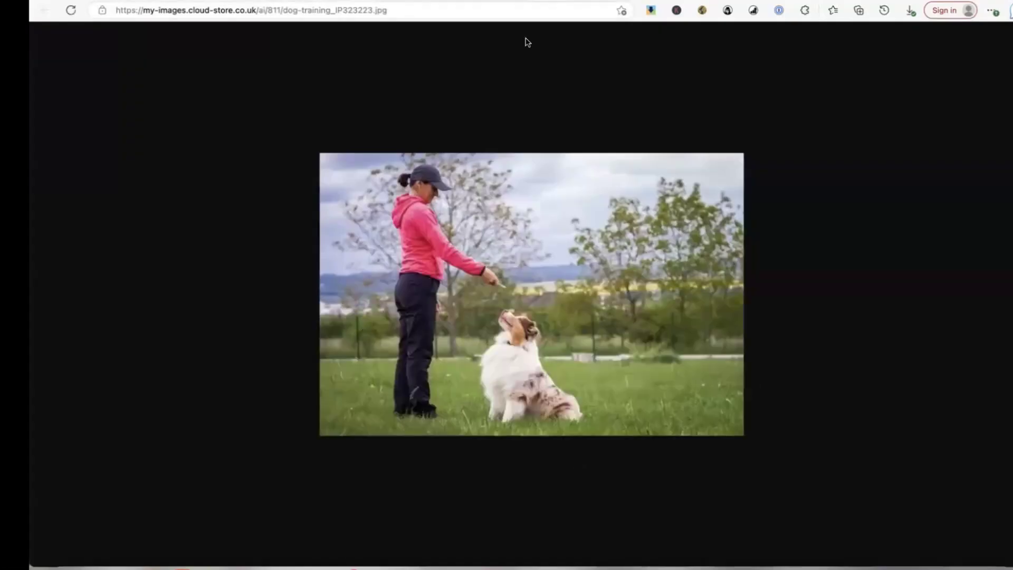
key(ctrl+w)
- Switch the pack's media type to video and run a YouTube Scrape search for "dog training"
scroll(351, 194, up, 6)
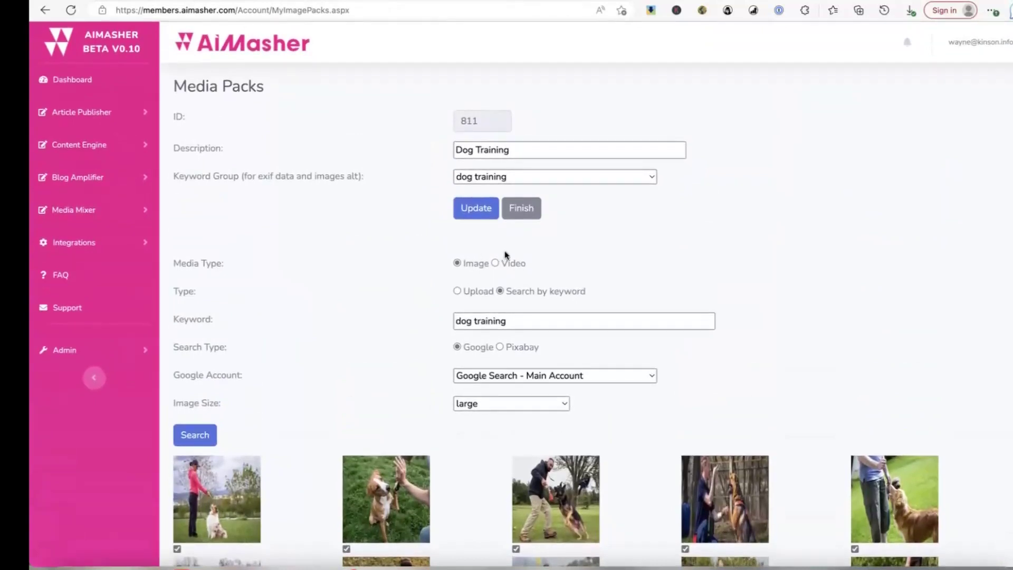
click(495, 263)
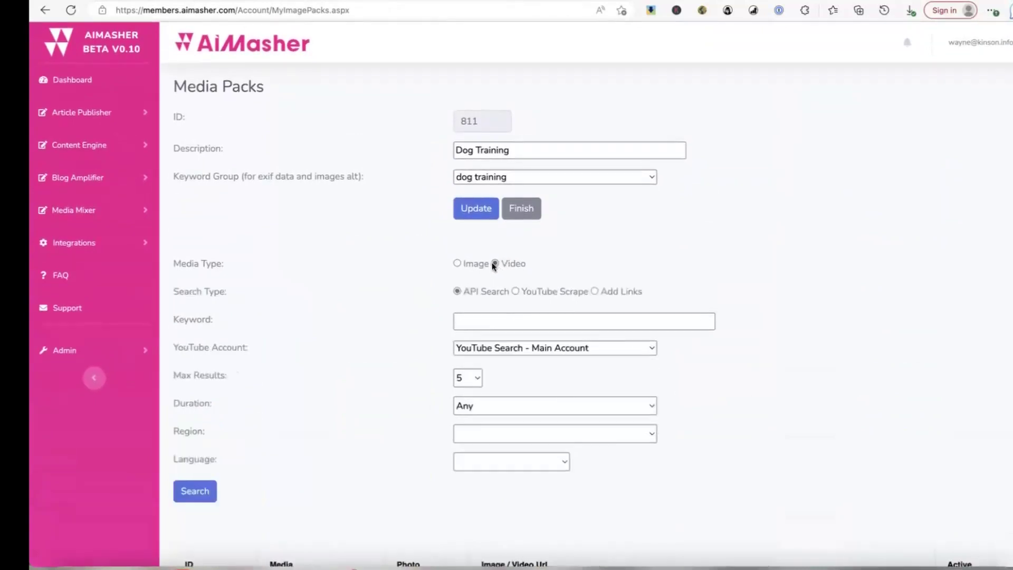
click(516, 291)
click(509, 320)
text(dog training)
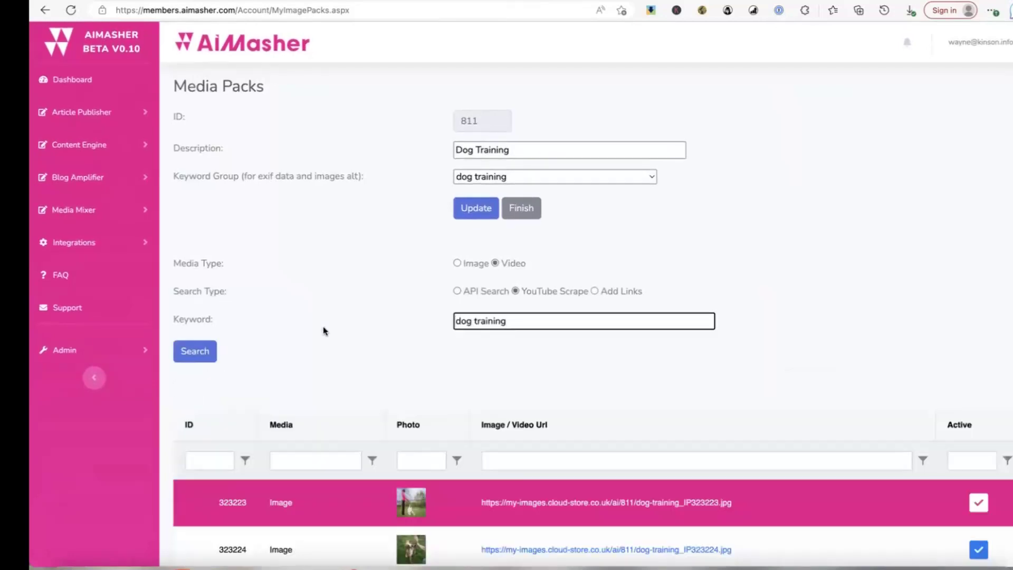
click(200, 358)
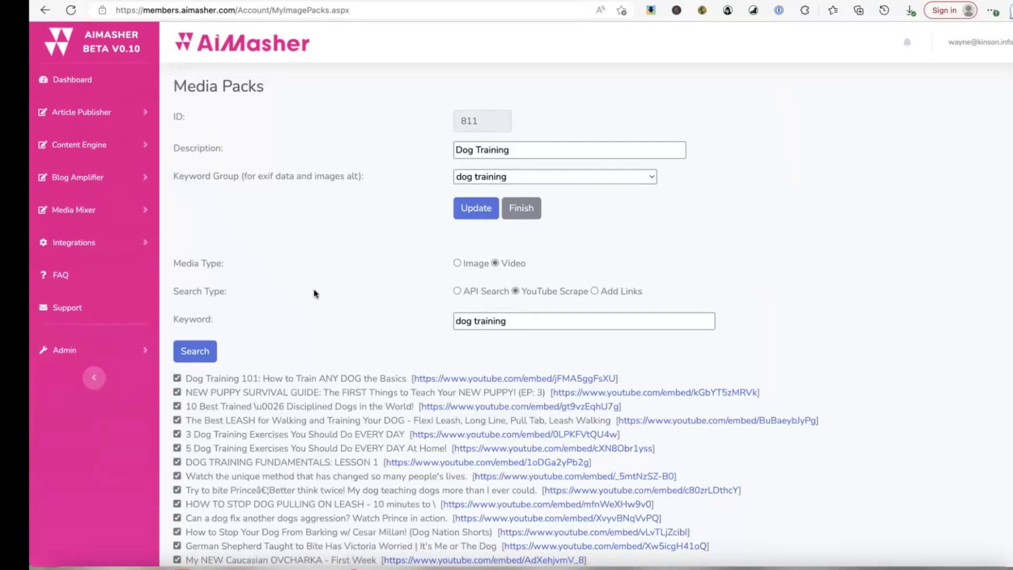
- Exclude the World-Renowned Online Dog Training video from the results and add the other videos to the pack
scroll(317, 290, down, 6)
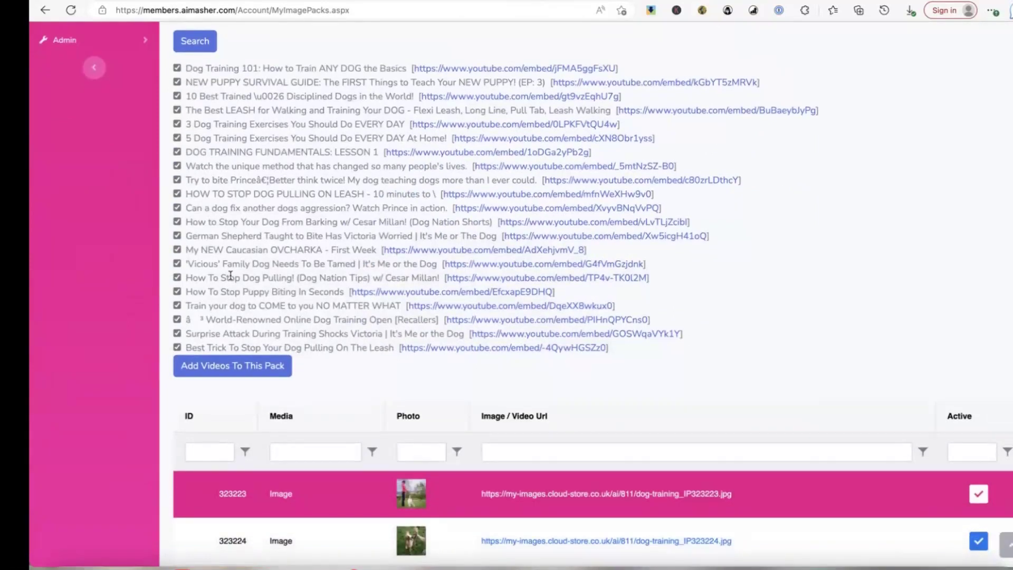
click(177, 319)
click(222, 367)
- Review the video entries on page 3 of the media pack's table
scroll(313, 248, down, 10)
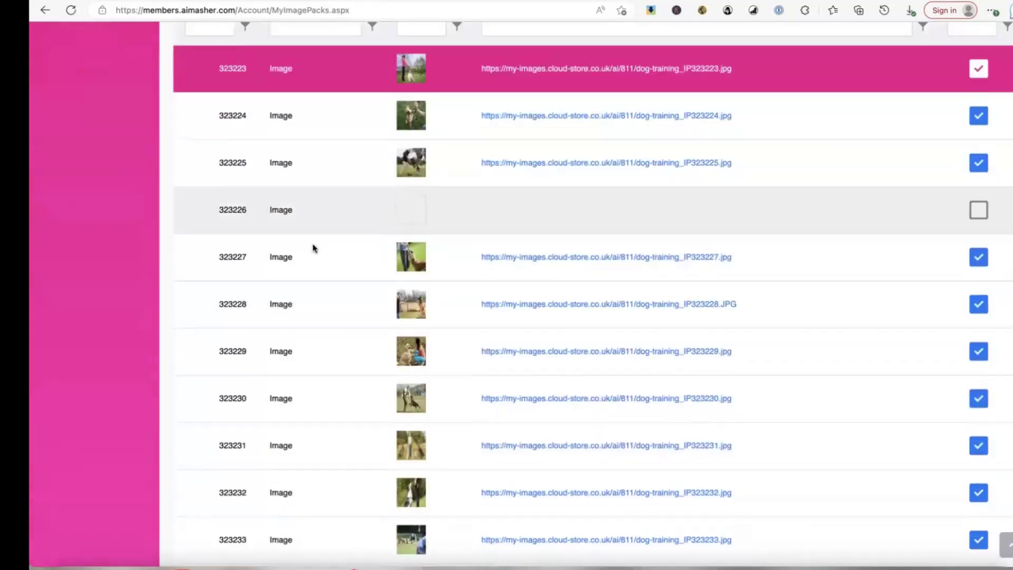
click(352, 441)
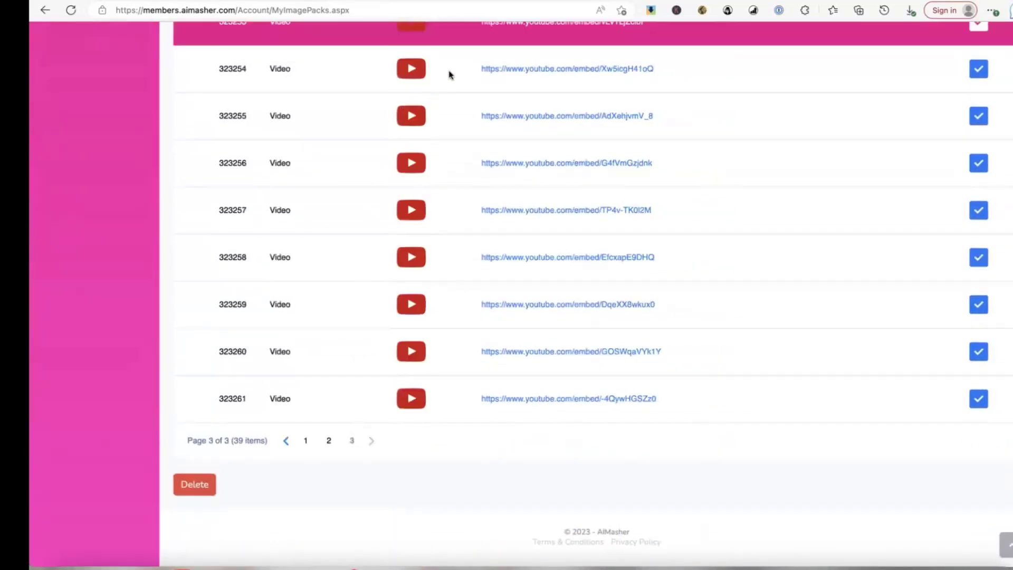
scroll(535, 424, up, 3)
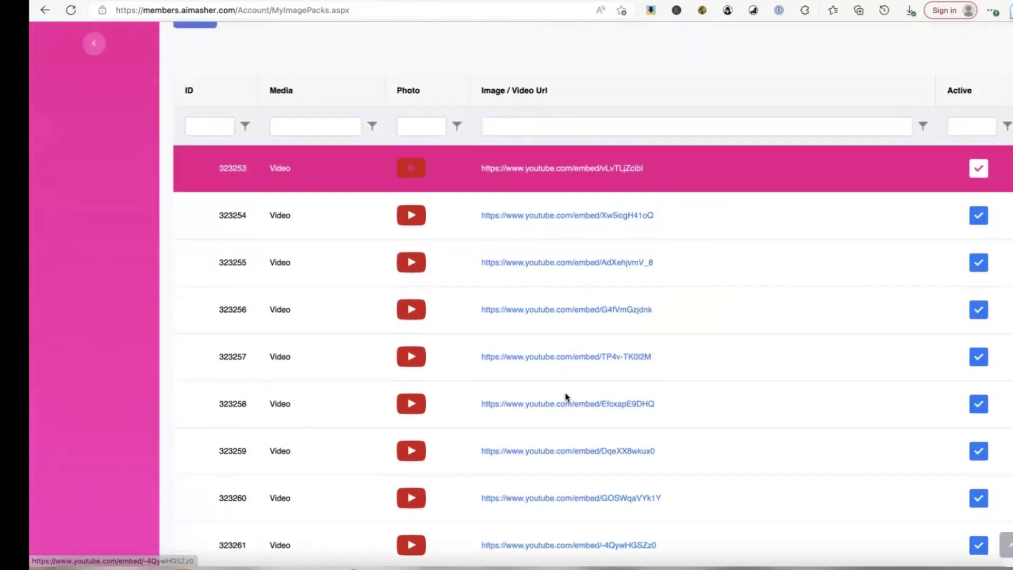
scroll(561, 357, up, 6)
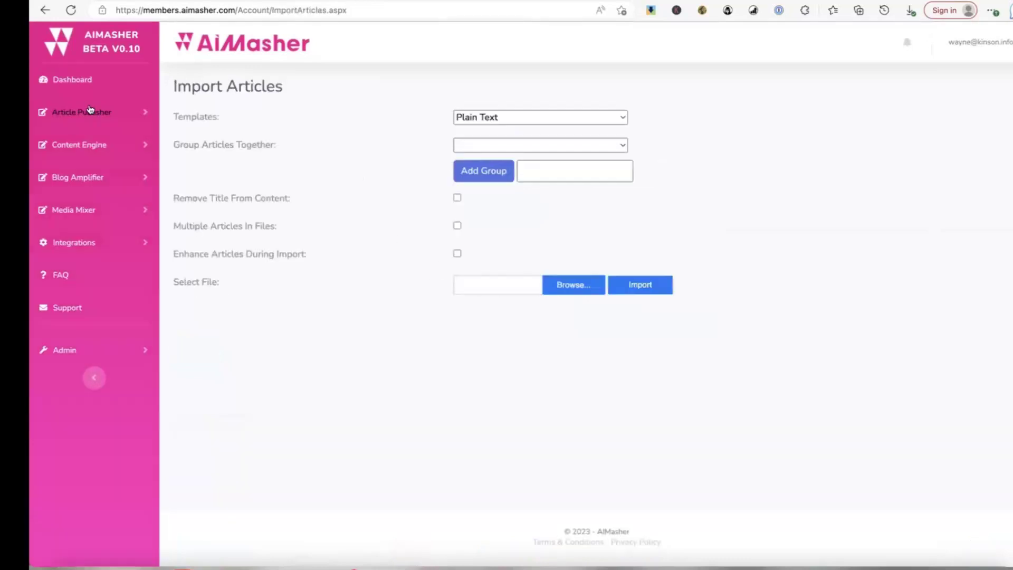
- Open the My Articles list and review the imported Banks and Finance estate planning articles
click(84, 111)
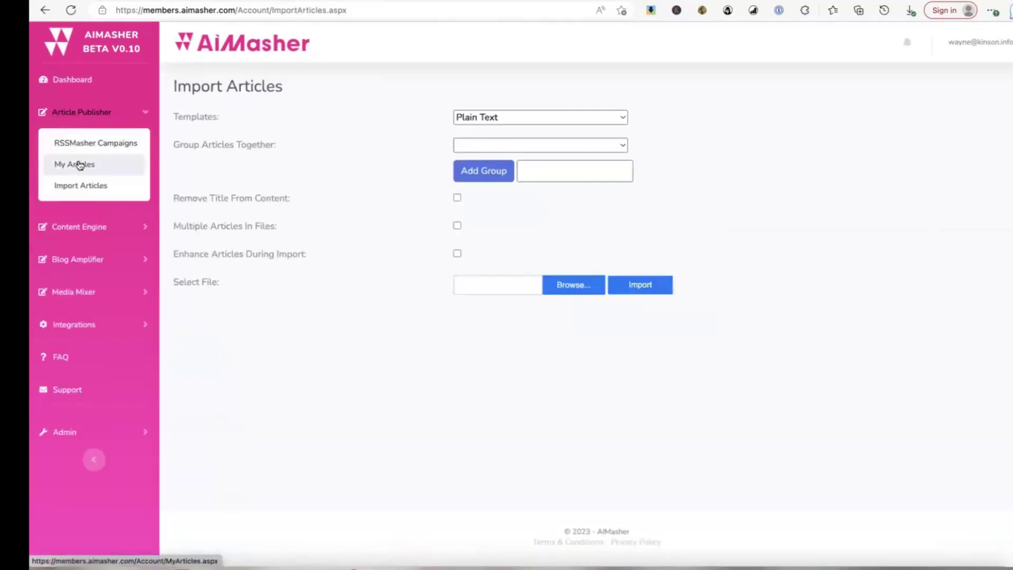
click(79, 165)
scroll(400, 272, down, 1)
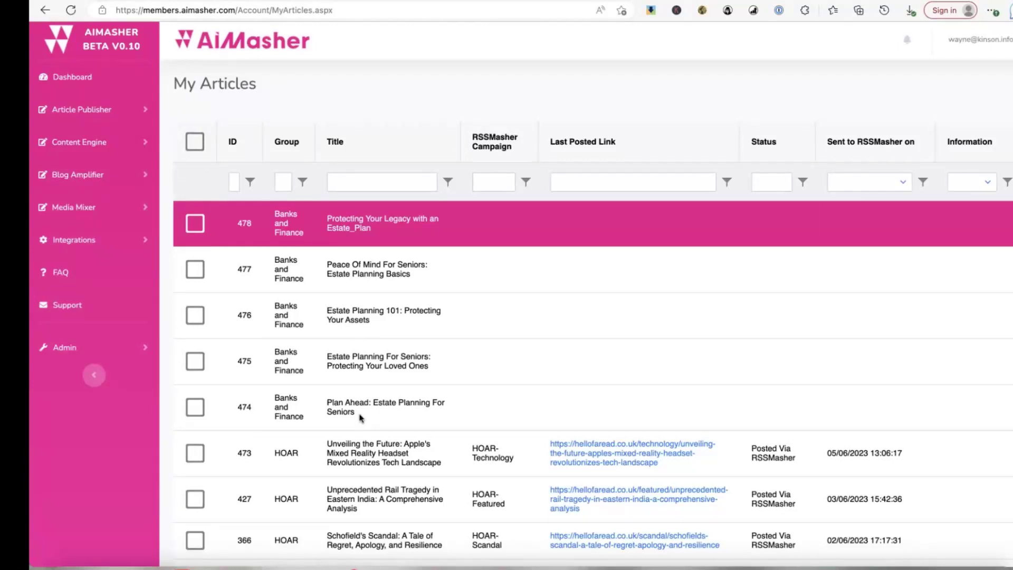
scroll(360, 418, down, 1)
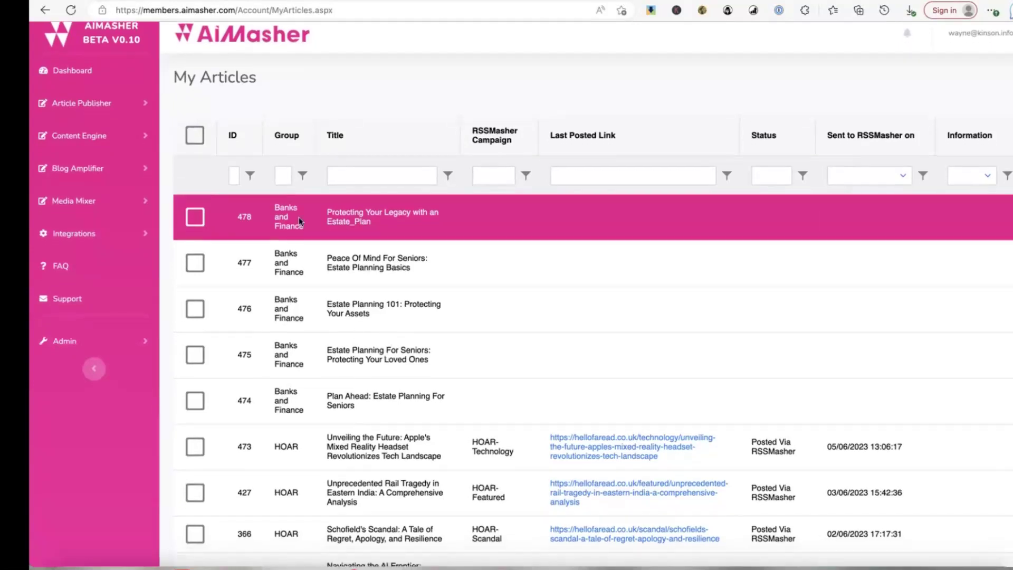
- Add an RSSMasher campaign named BAF-Estate Planning and select its new entry in the campaign list
click(100, 104)
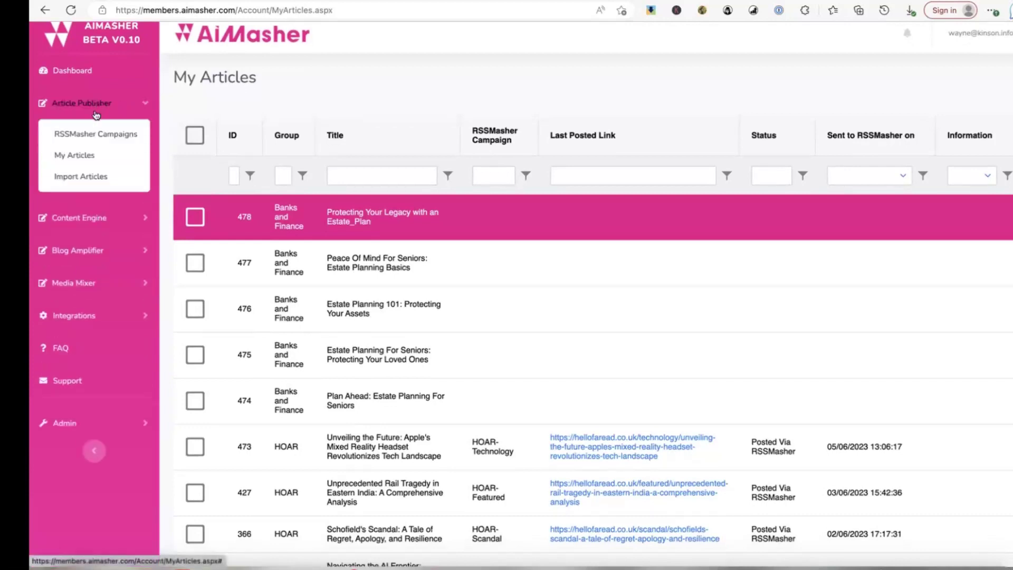
click(93, 138)
scroll(326, 232, down, 5)
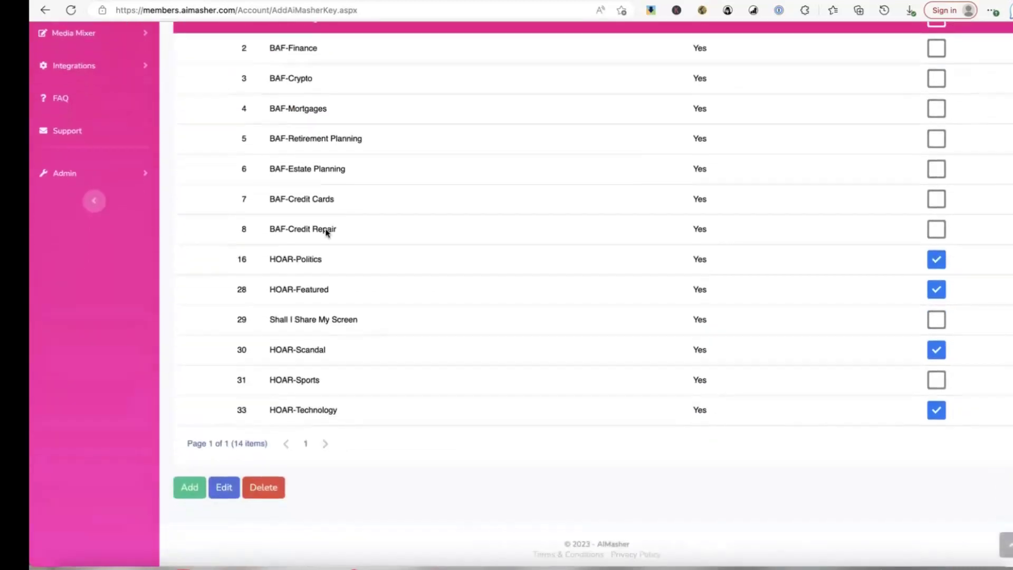
click(193, 479)
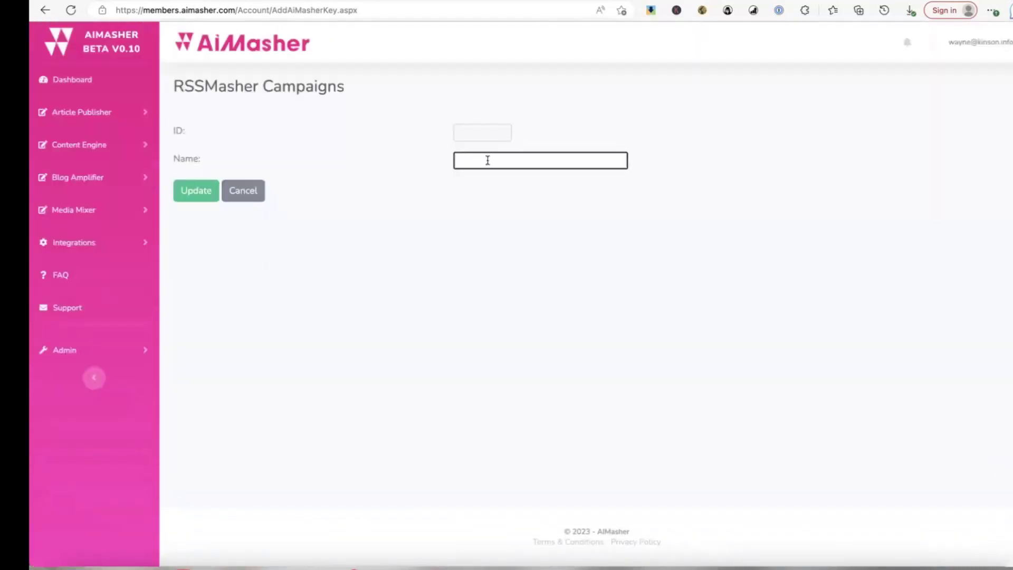
text(BAF-Estate Planning)
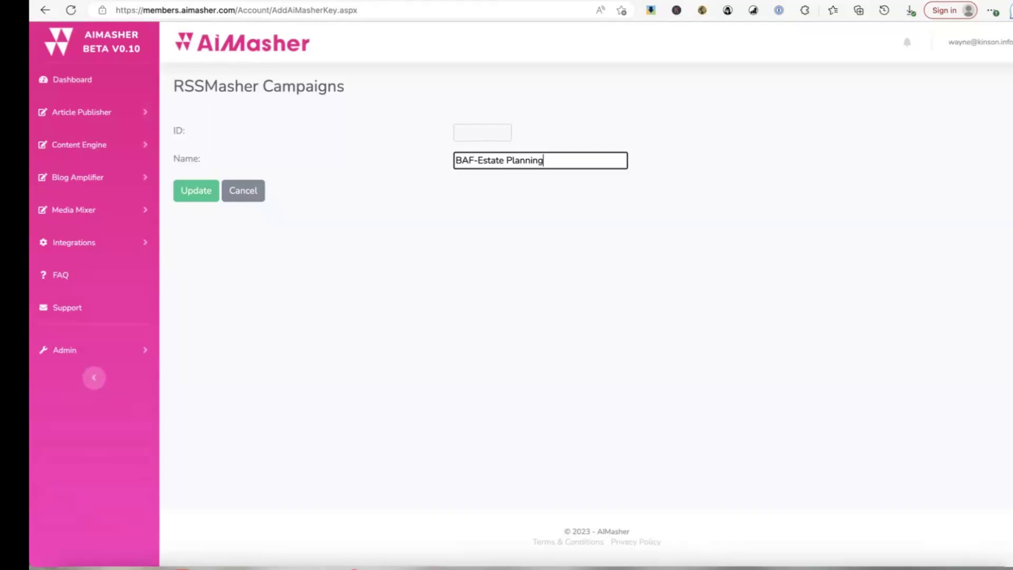
click(201, 195)
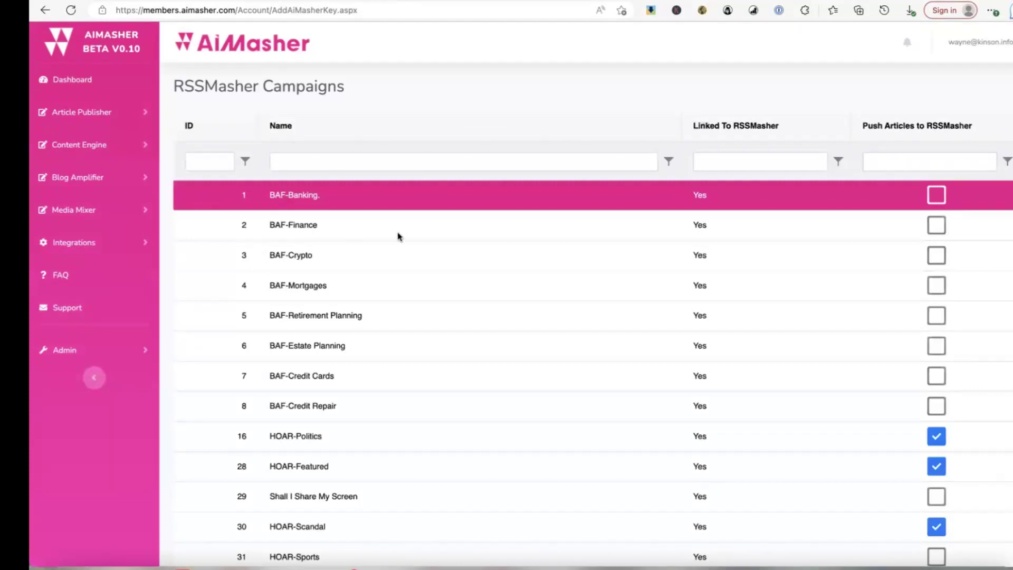
scroll(399, 237, down, 5)
click(378, 398)
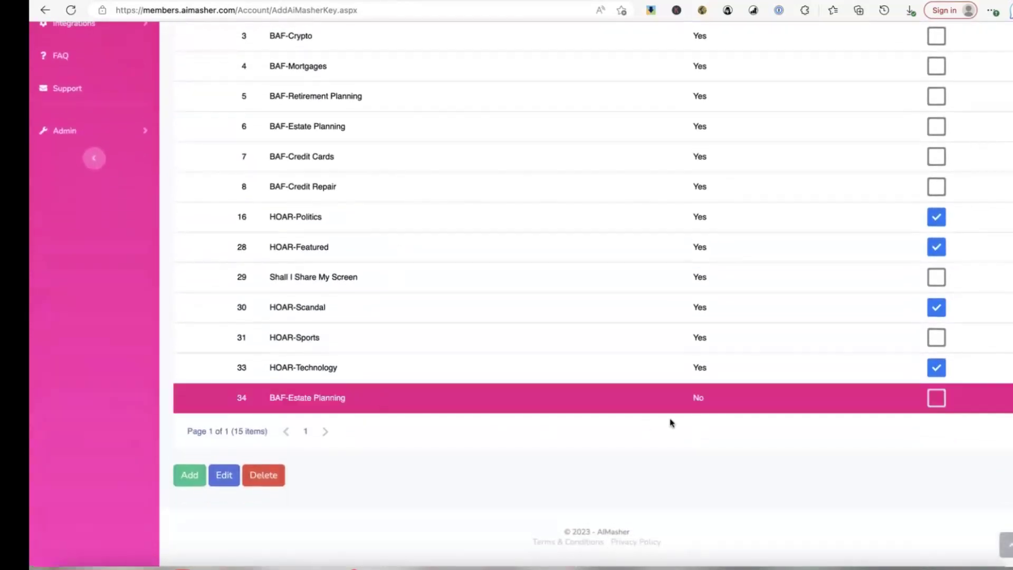
- Switch to RSSMasher, open its AIMasher API integration and fetch the current AiMasher campaigns
scroll(702, 398, up, 5)
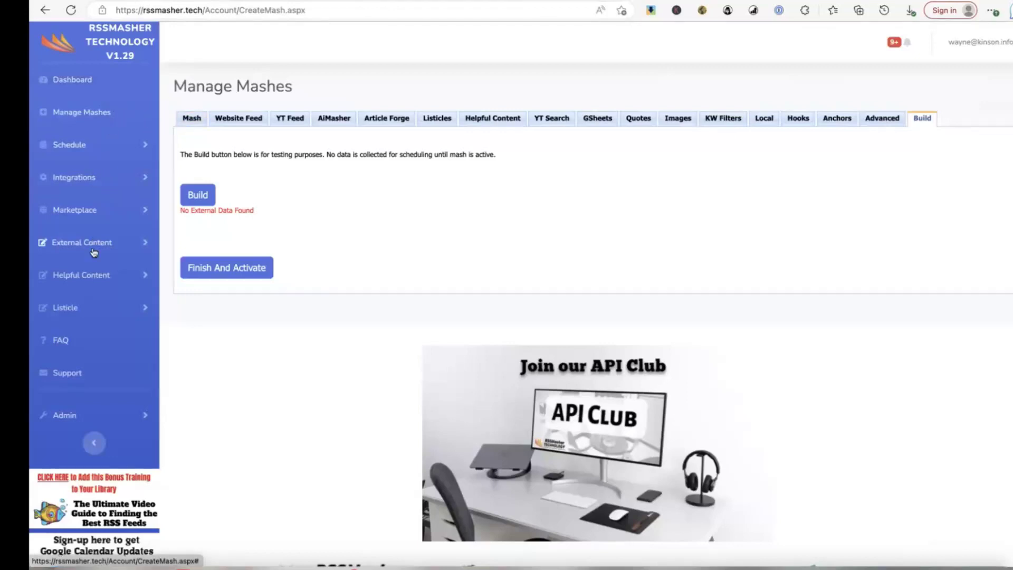
click(91, 178)
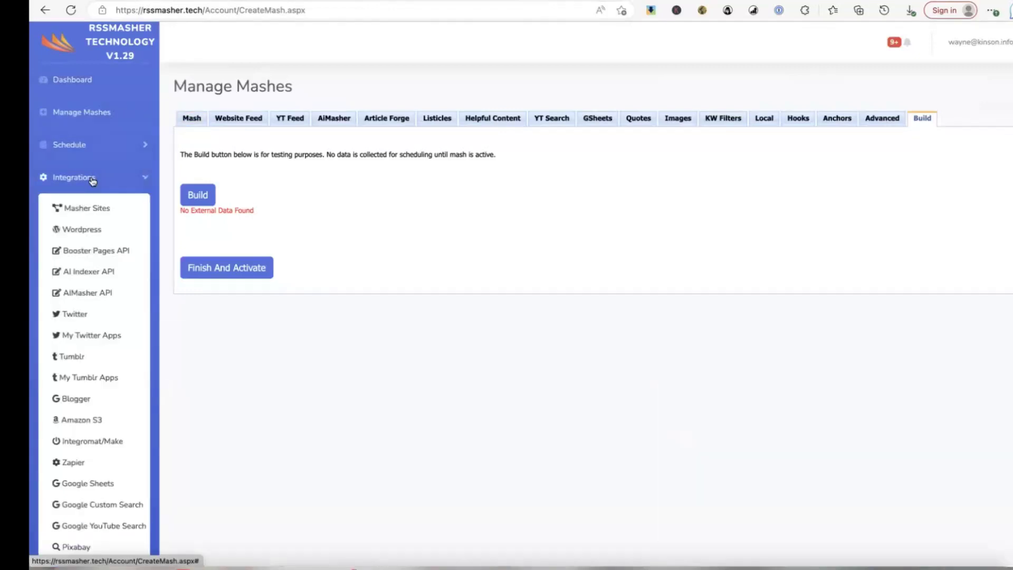
click(93, 292)
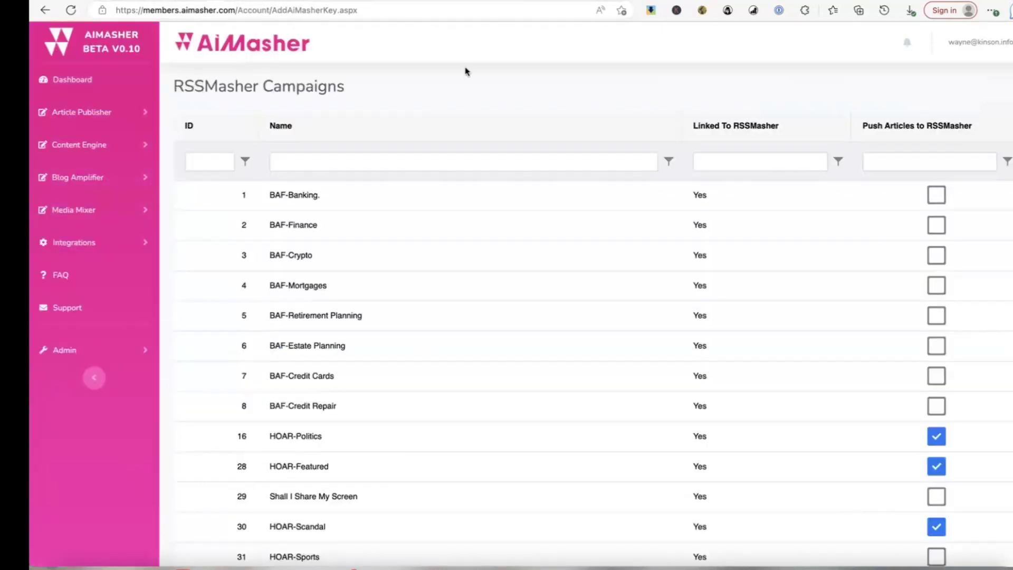
click(999, 42)
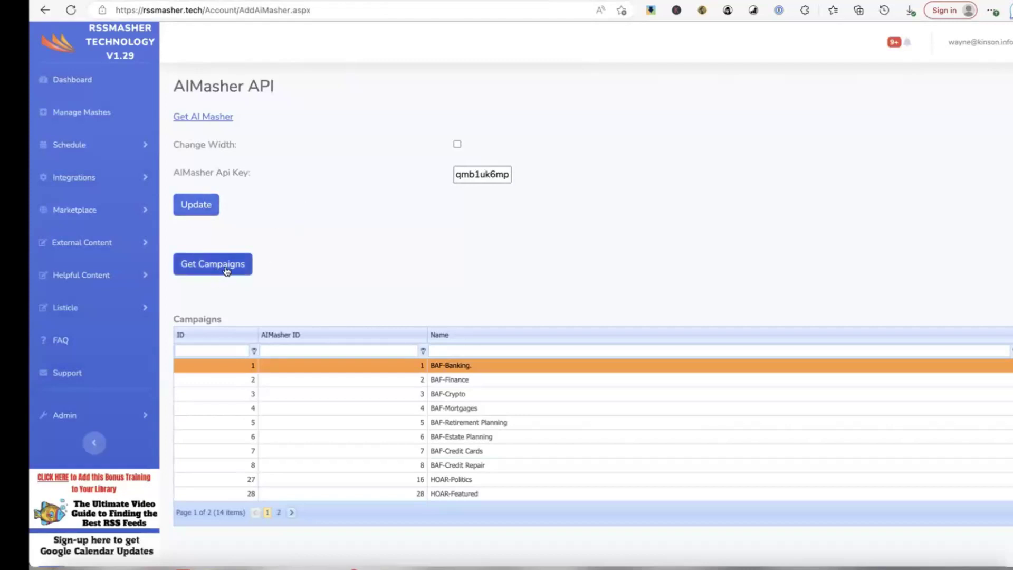
click(291, 513)
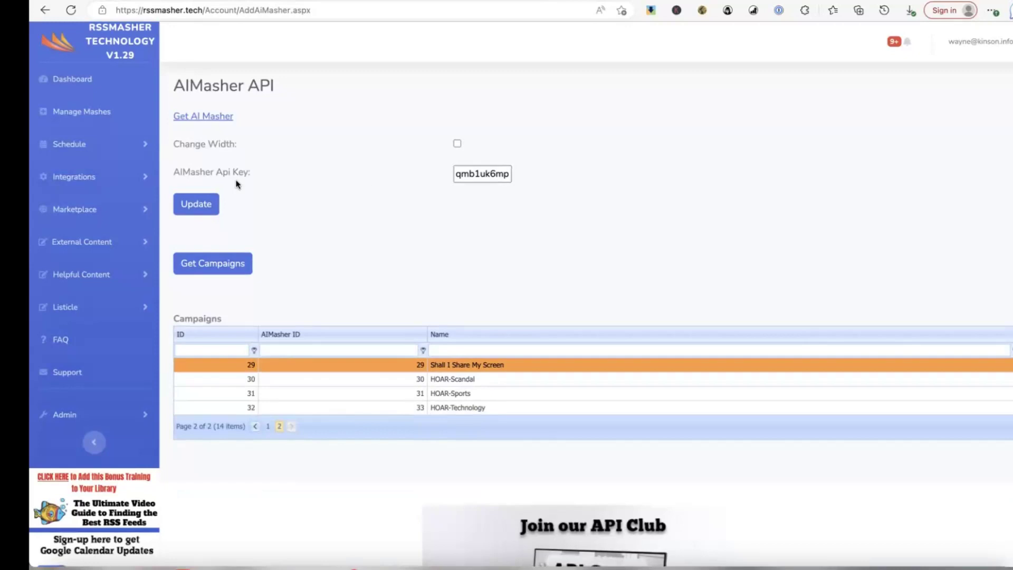
click(238, 266)
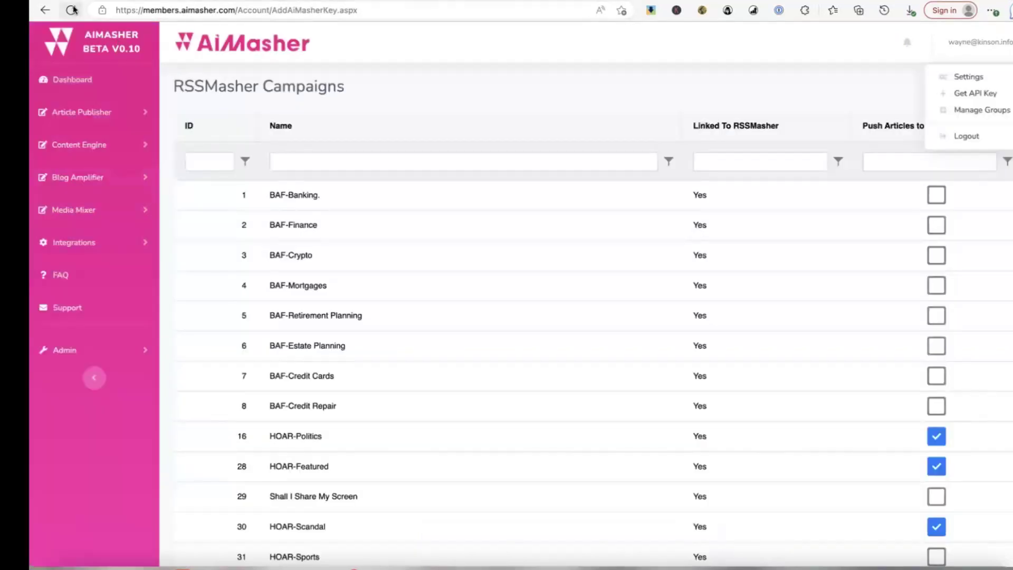
- Back in AiMasher, refresh the RSSMasher campaign list and enable pushing articles to RSSMasher for the newly added BAF-Estate Planning campaign
click(71, 10)
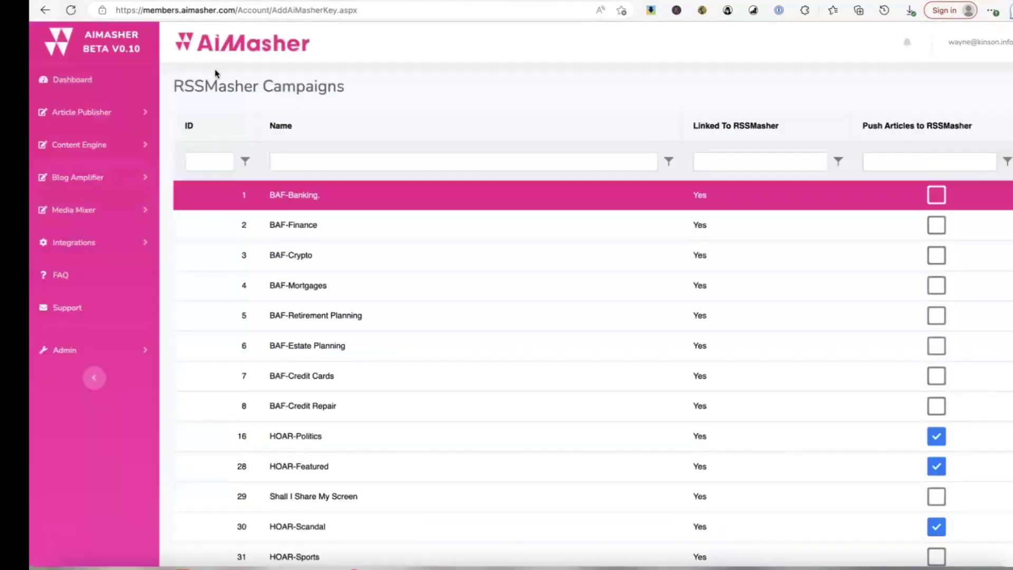
scroll(418, 215, down, 5)
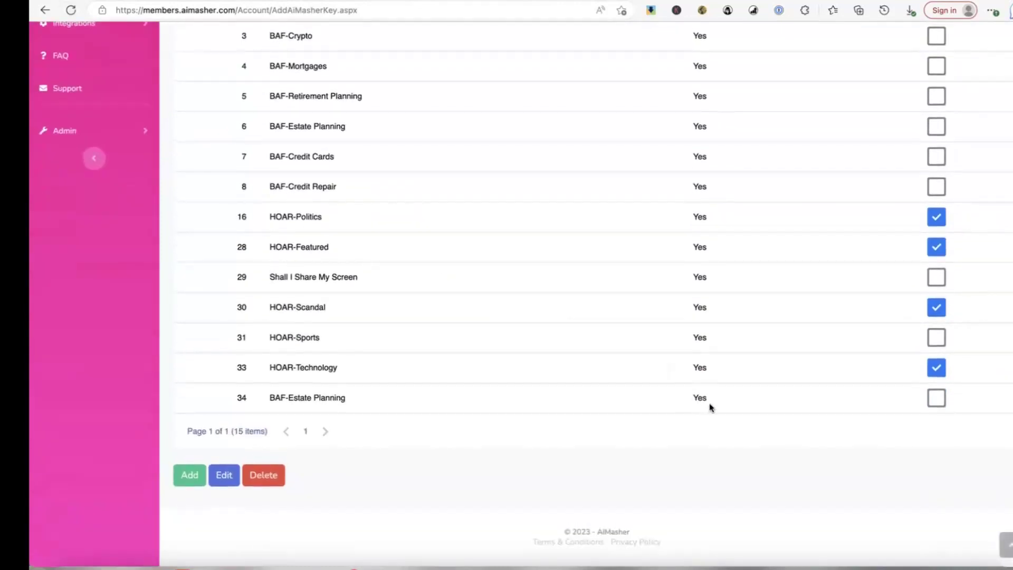
scroll(699, 400, up, 3)
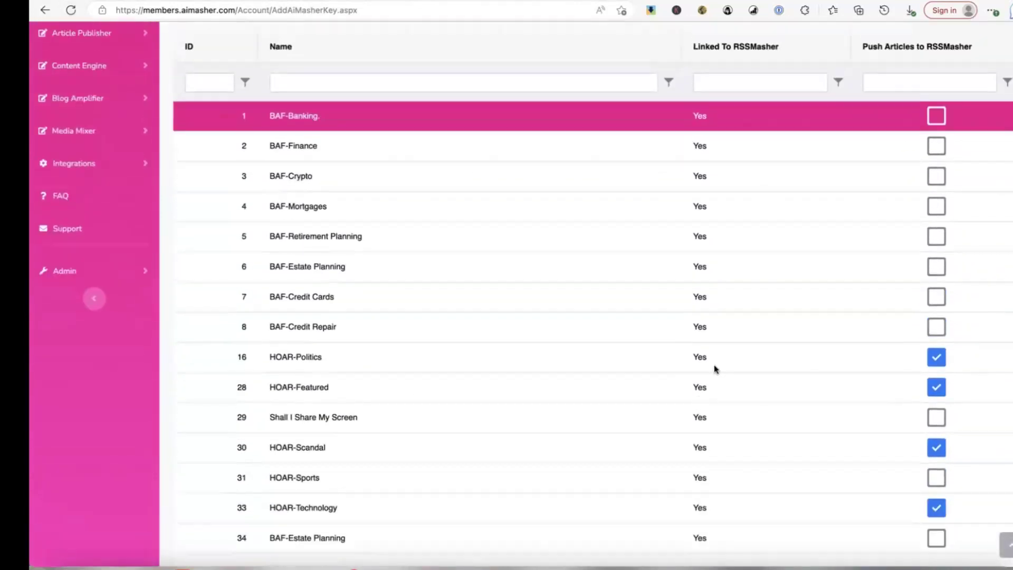
scroll(699, 400, up, 2)
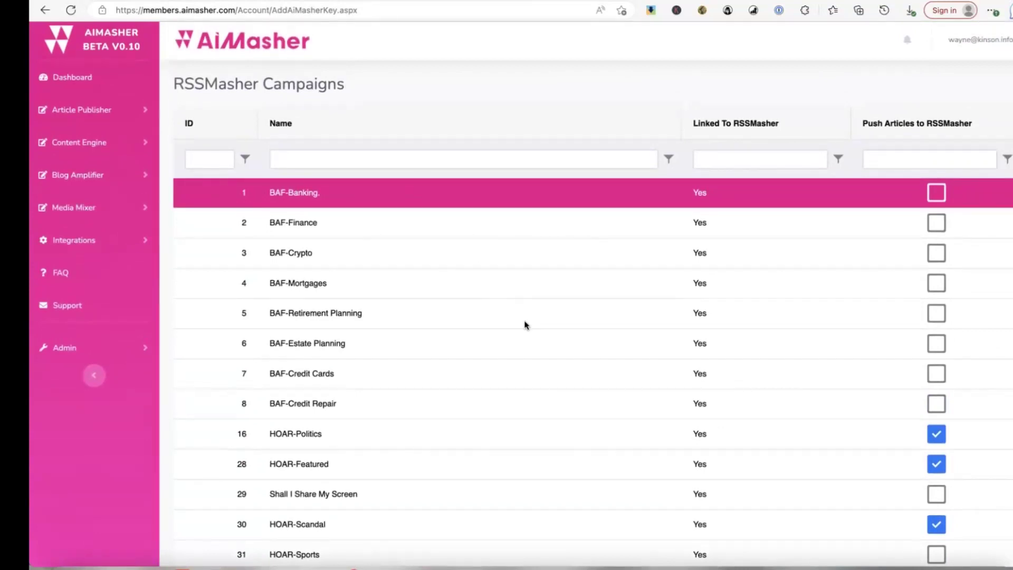
scroll(525, 325, down, 4)
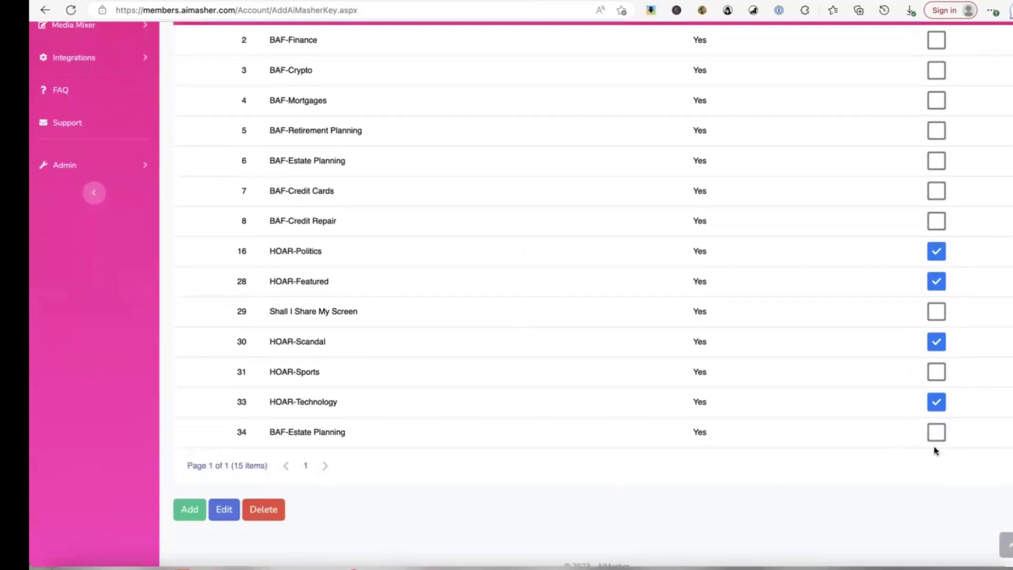
scroll(937, 433, up, 4)
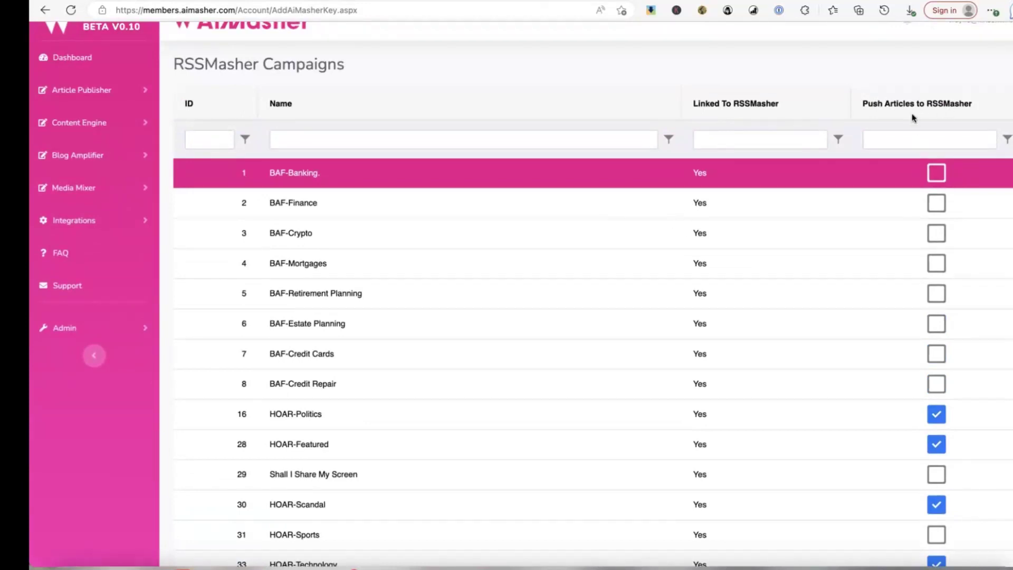
scroll(853, 188, down, 5)
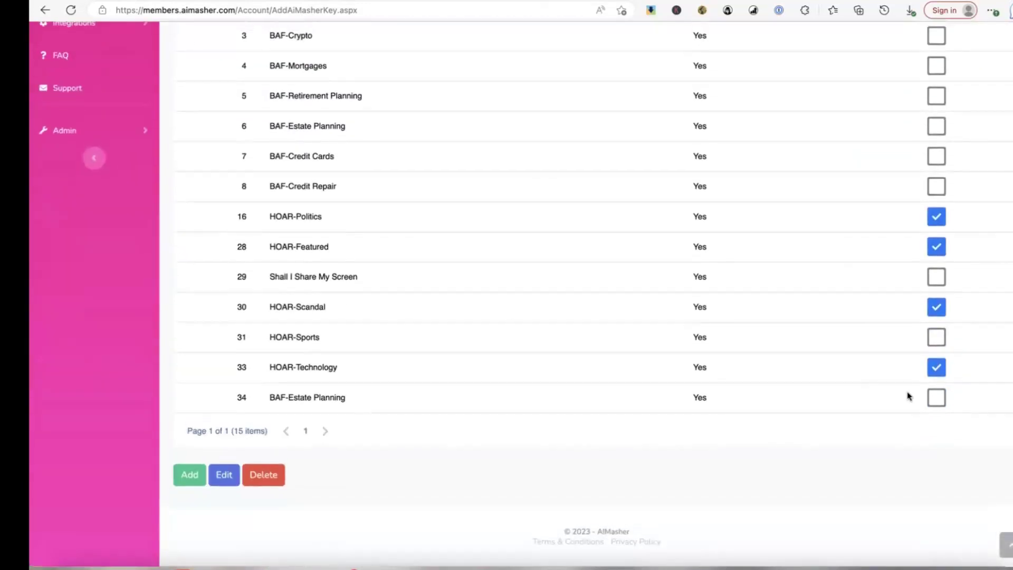
click(936, 400)
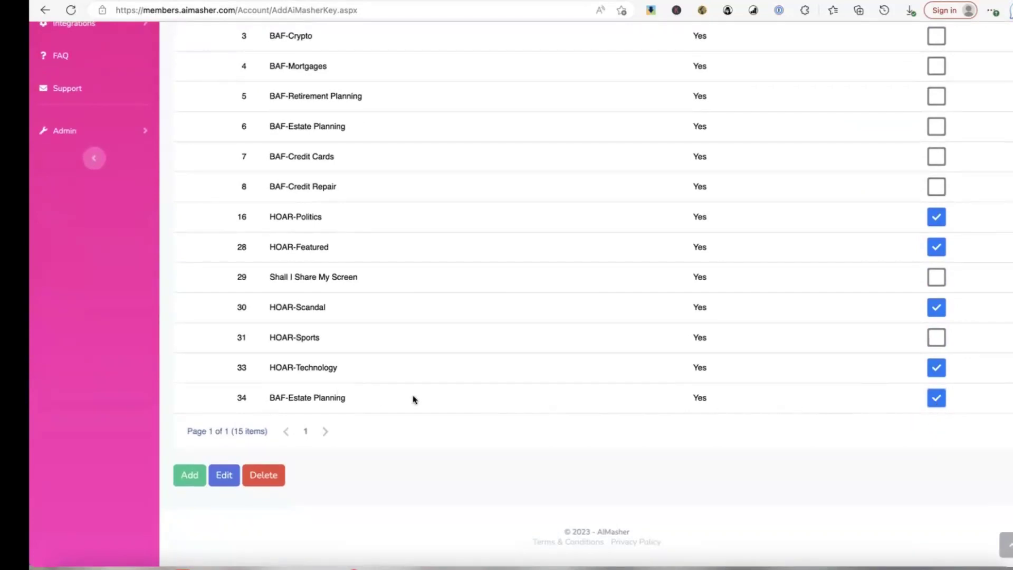
- Select the five Banks and Finance estate planning articles, IDs 474 to 478, in My Articles
scroll(760, 410, up, 5)
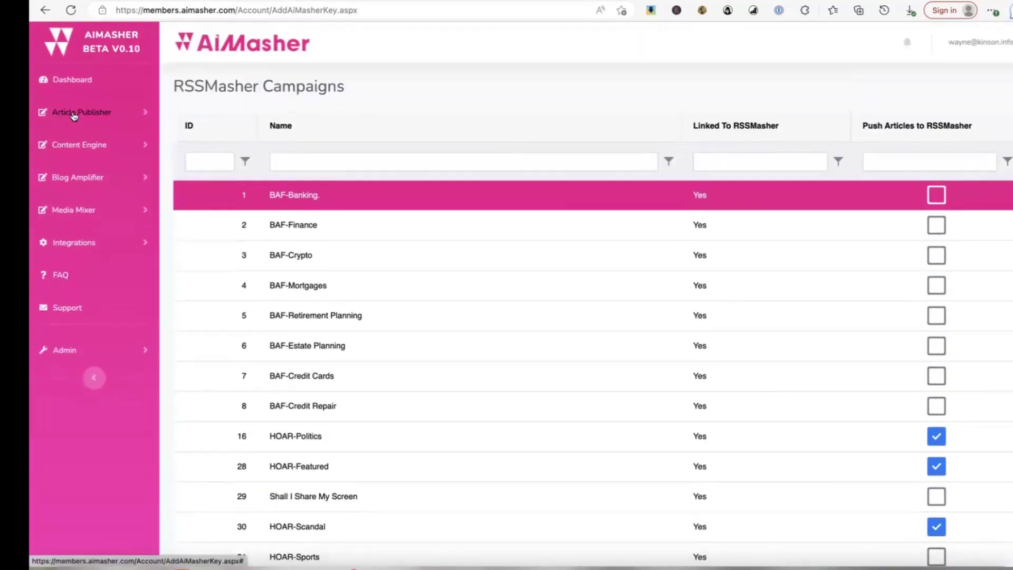
click(74, 115)
click(74, 167)
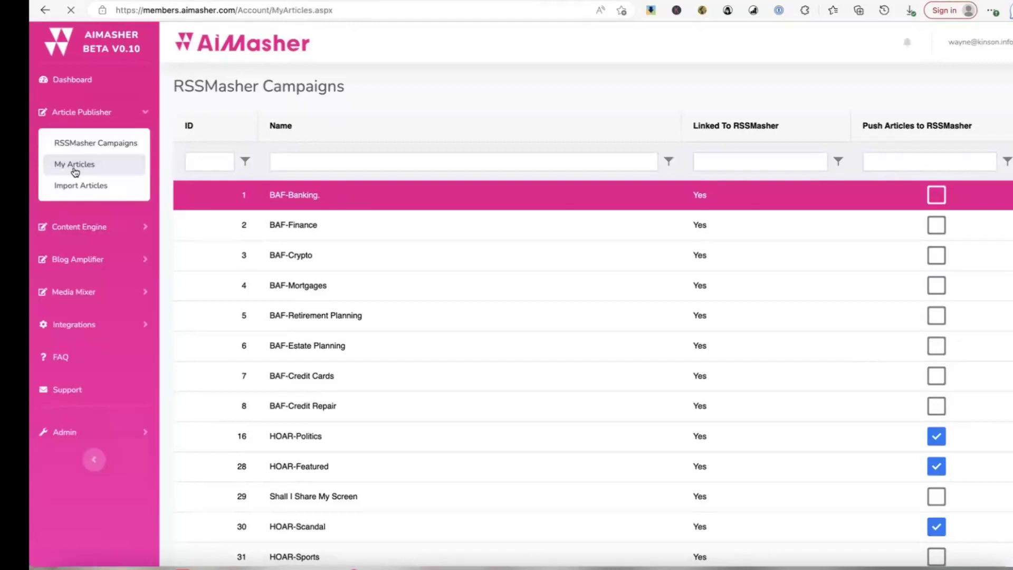
click(194, 227)
shift+click(195, 316)
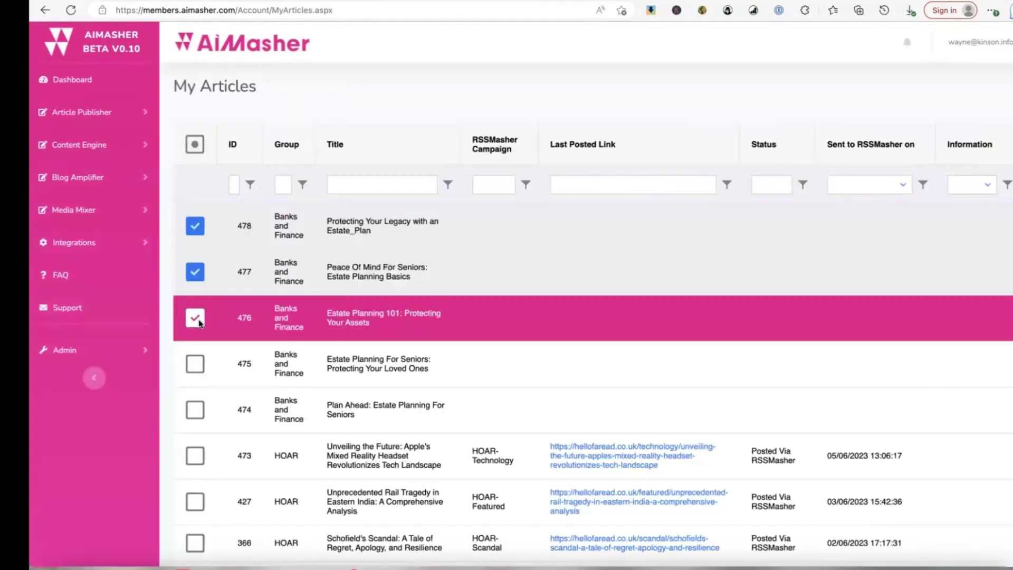
click(195, 363)
click(196, 410)
- Add the selected articles to the newly created BAF-Estate Planning campaign and check their campaign assignment in the article list
scroll(298, 301, down, 5)
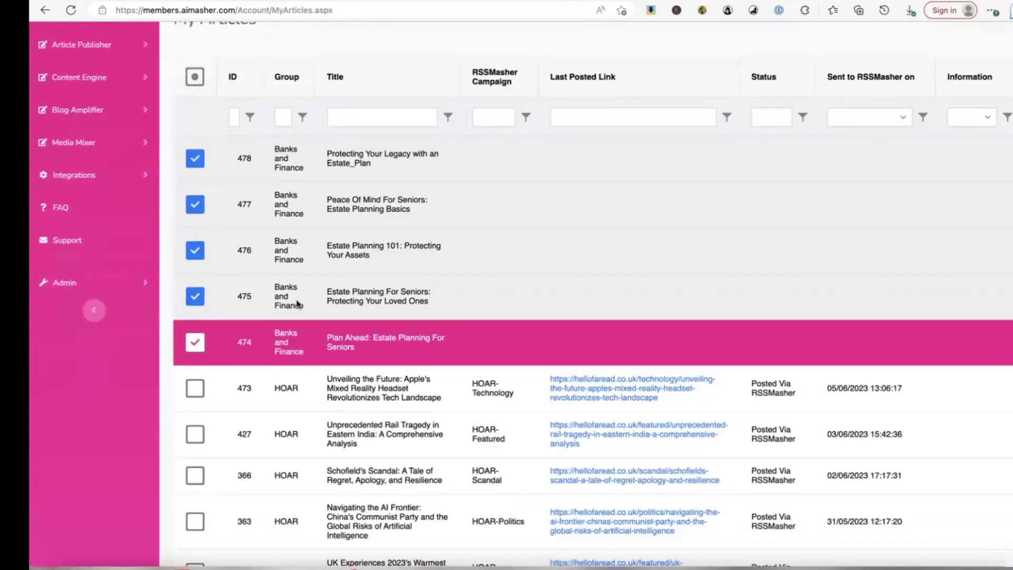
scroll(296, 304, down, 8)
click(283, 288)
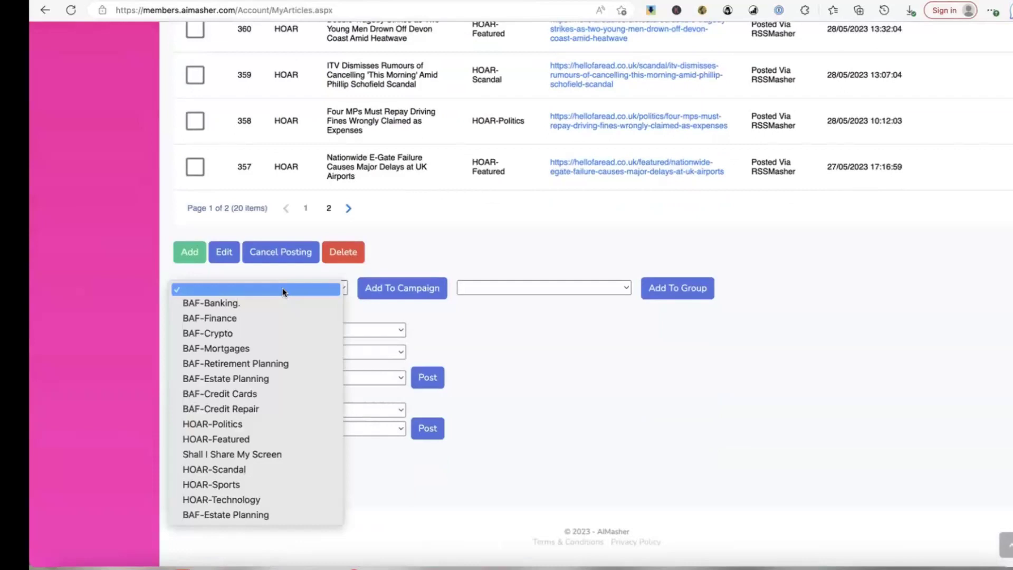
click(293, 515)
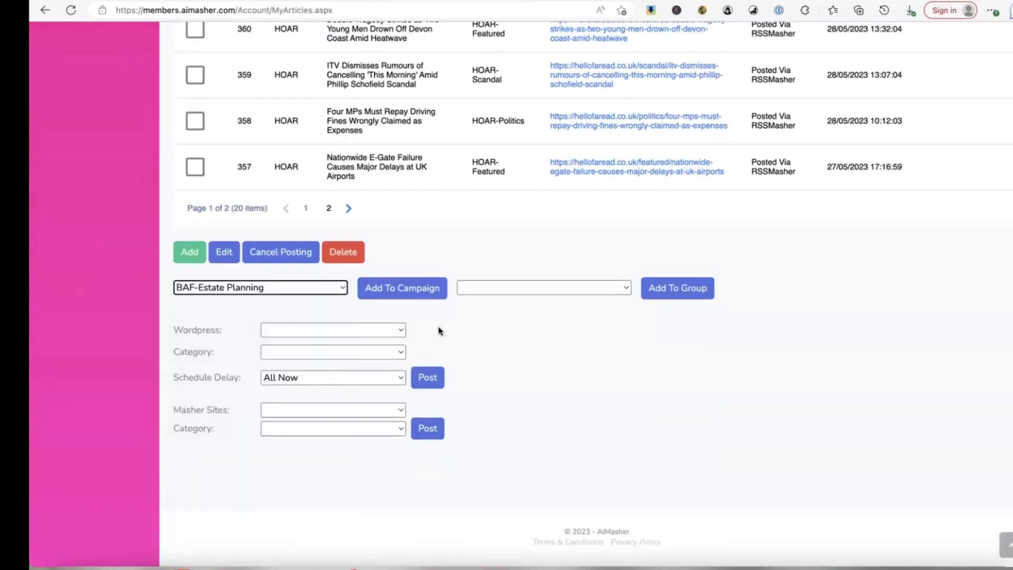
click(403, 291)
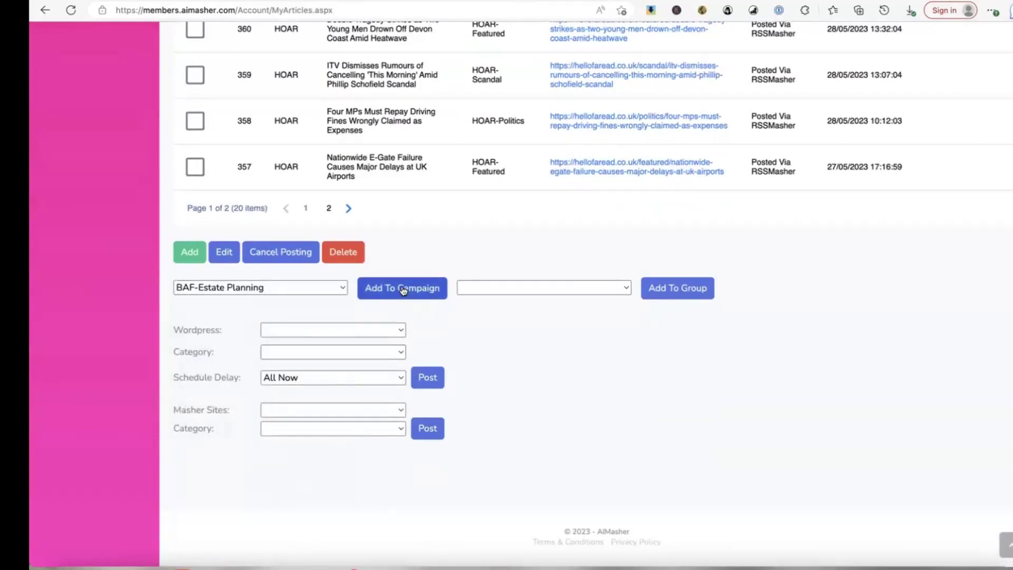
scroll(403, 291, up, 12)
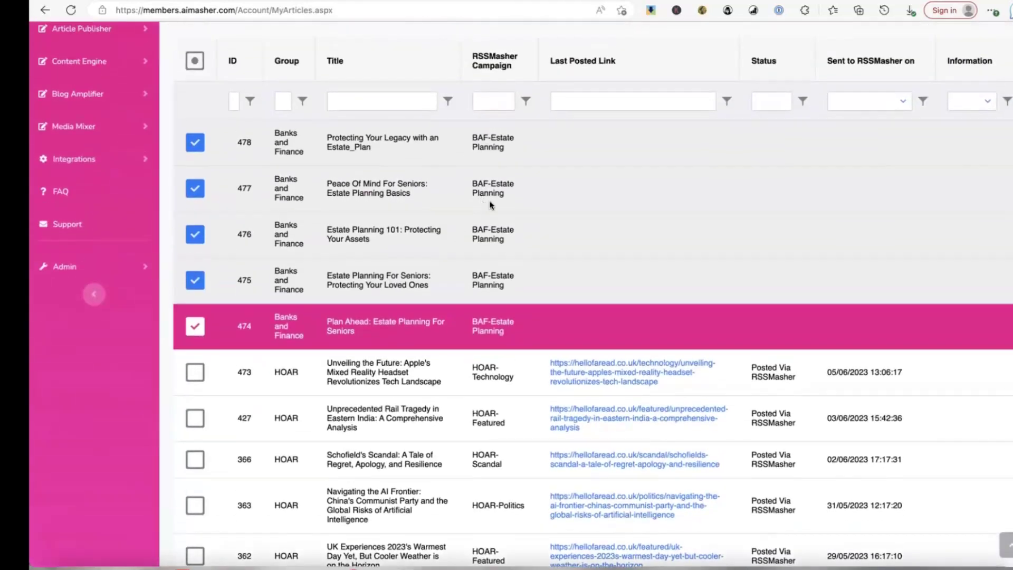
scroll(403, 259, up, 2)
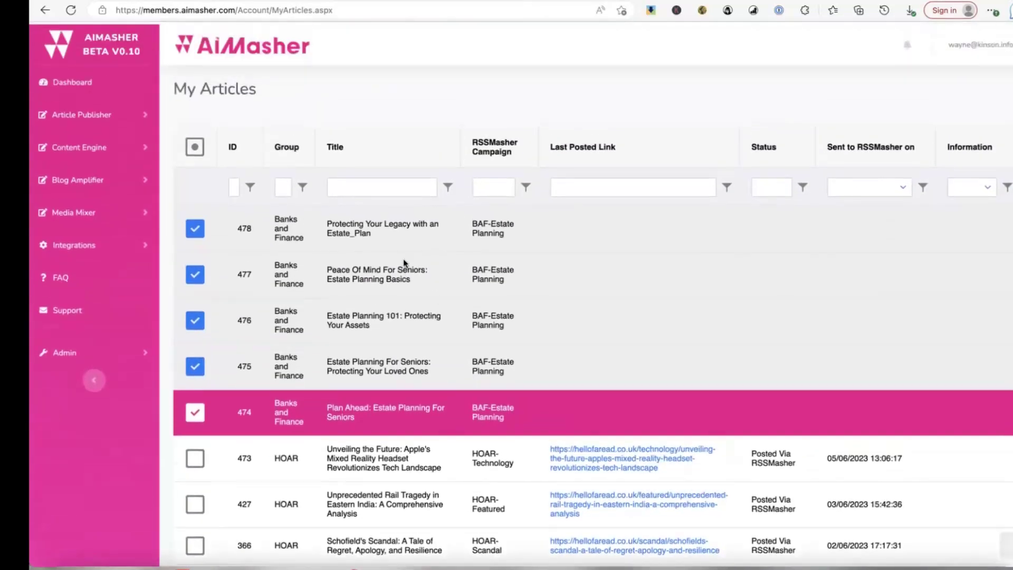
click(411, 234)
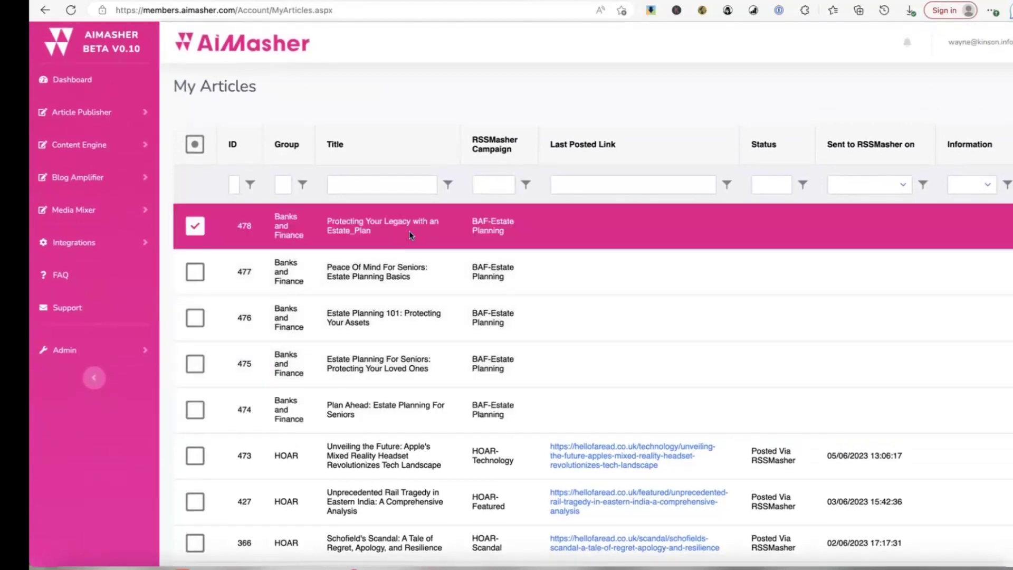
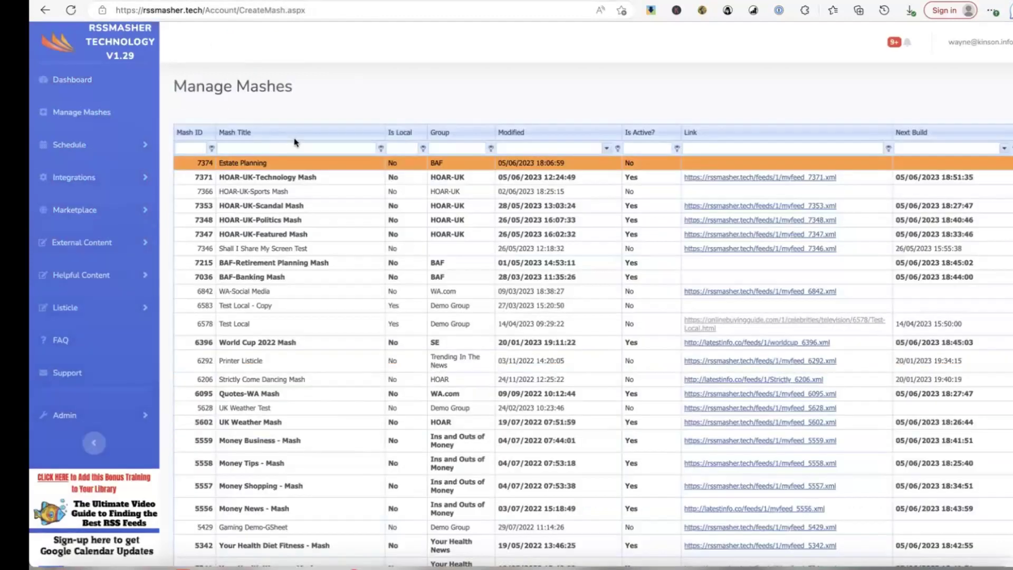
- Edit the Estate Planning mash in RSSMasher and add the last-listed BAF-Estate Planning AiMasher campaign to it
scroll(257, 273, down, 2)
scroll(257, 273, down, 3)
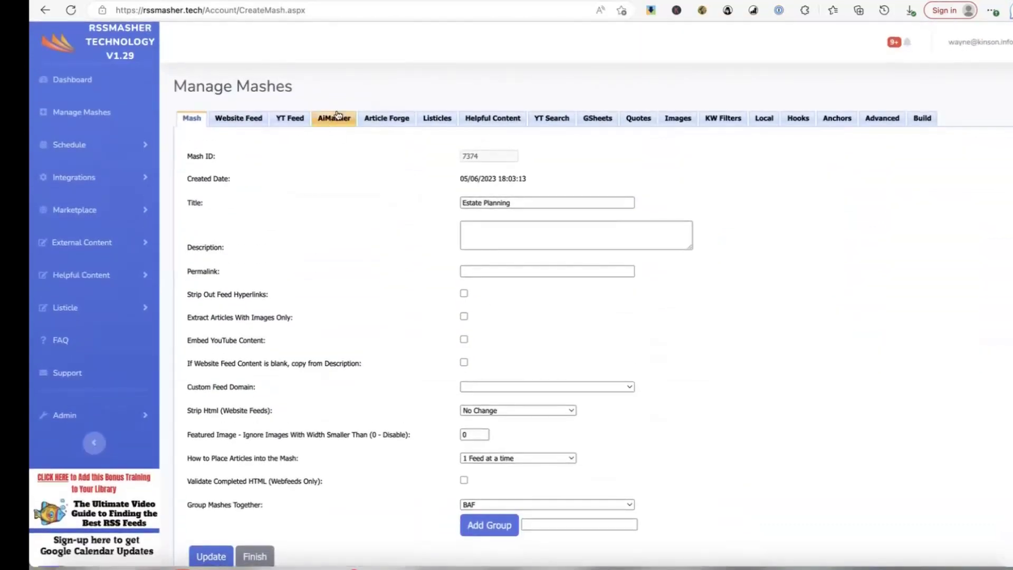
click(334, 120)
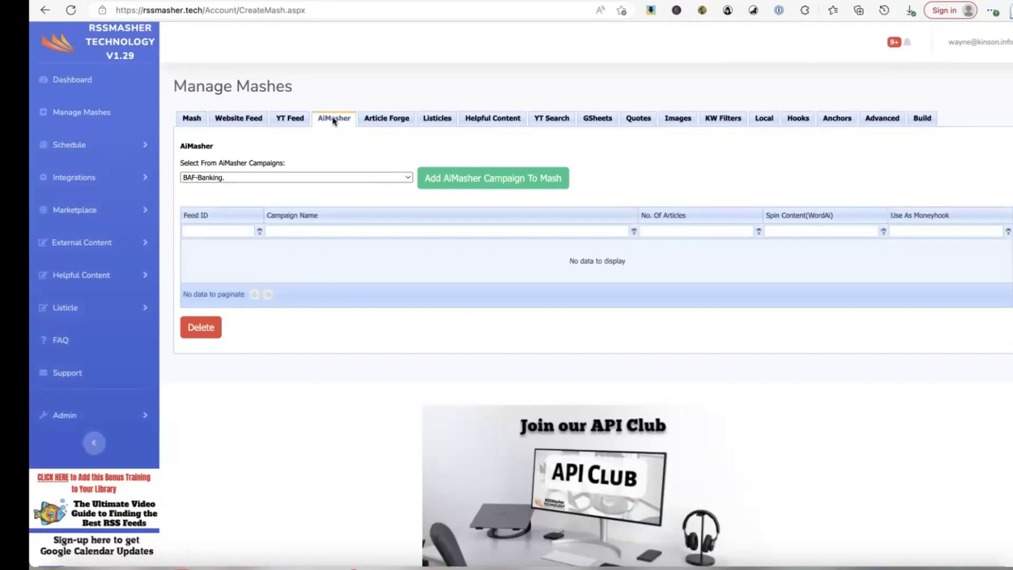
click(356, 178)
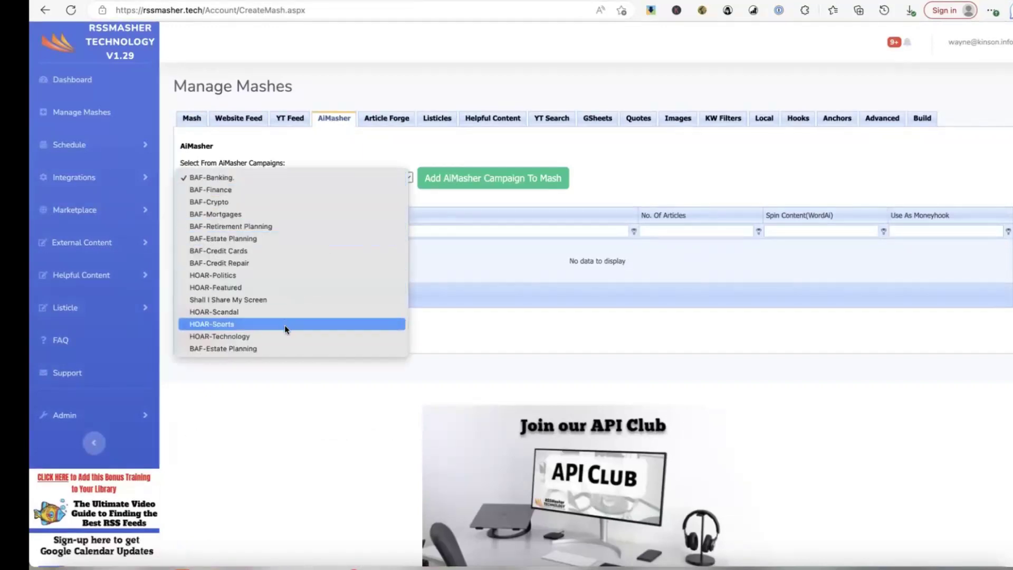
click(282, 350)
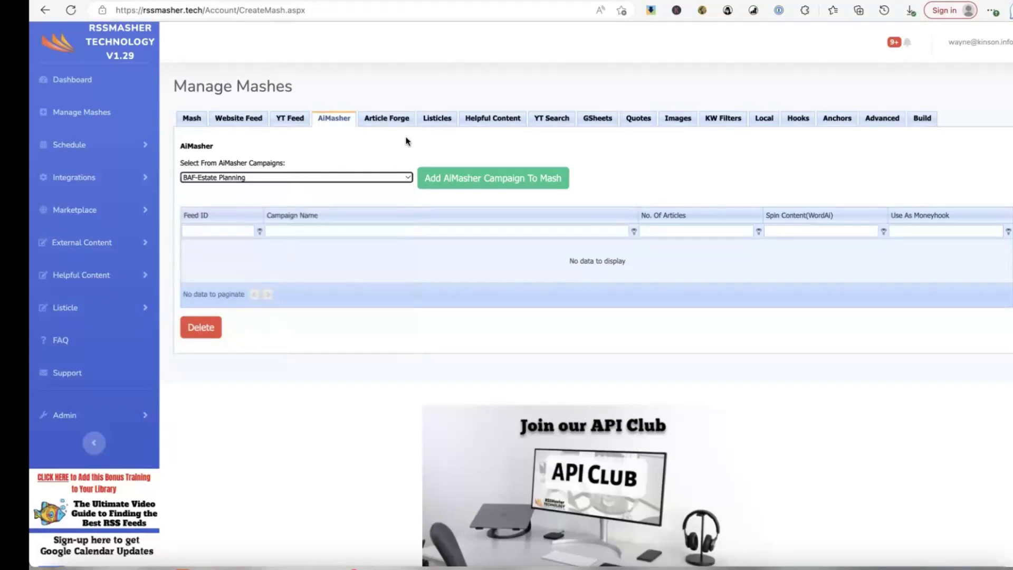
click(494, 180)
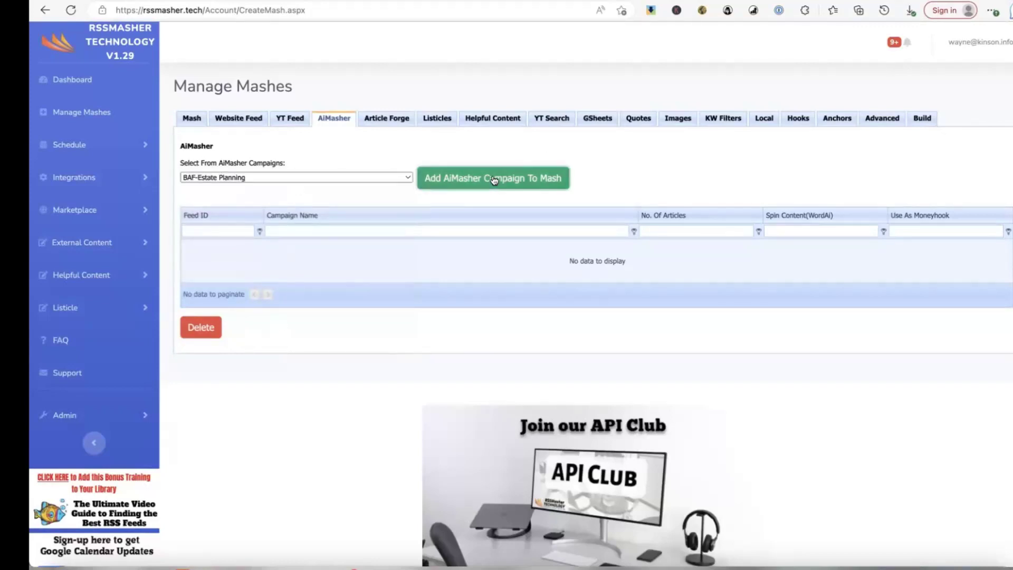
click(364, 251)
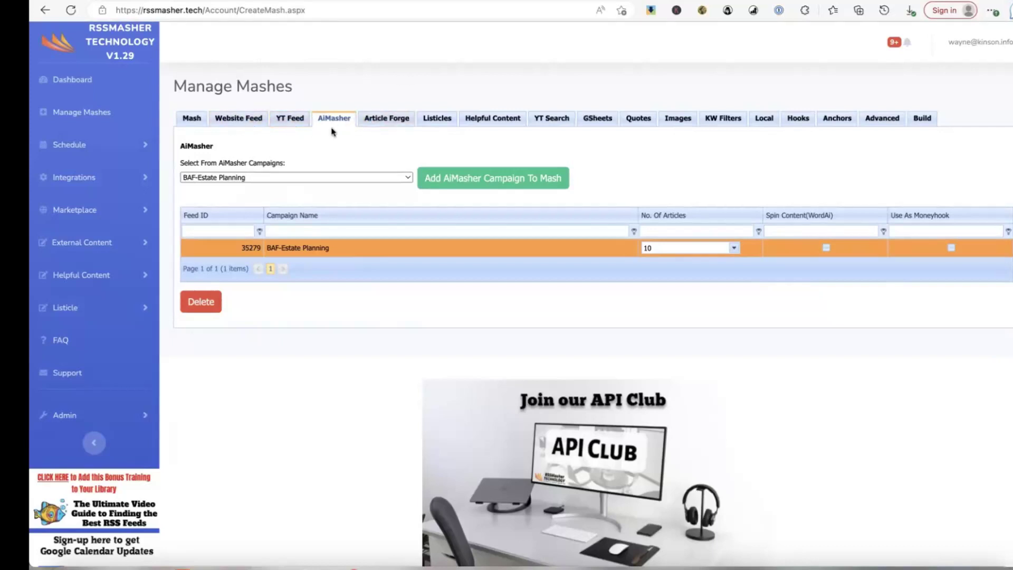
- Run a test build of the Estate Planning mash, preview it as a web page, and return to the mash
click(923, 120)
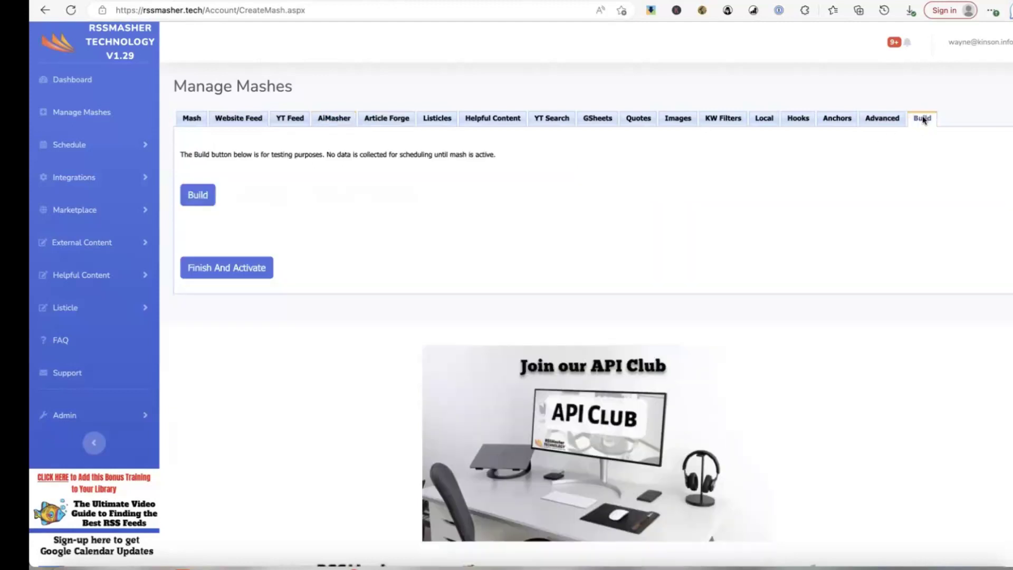
click(201, 196)
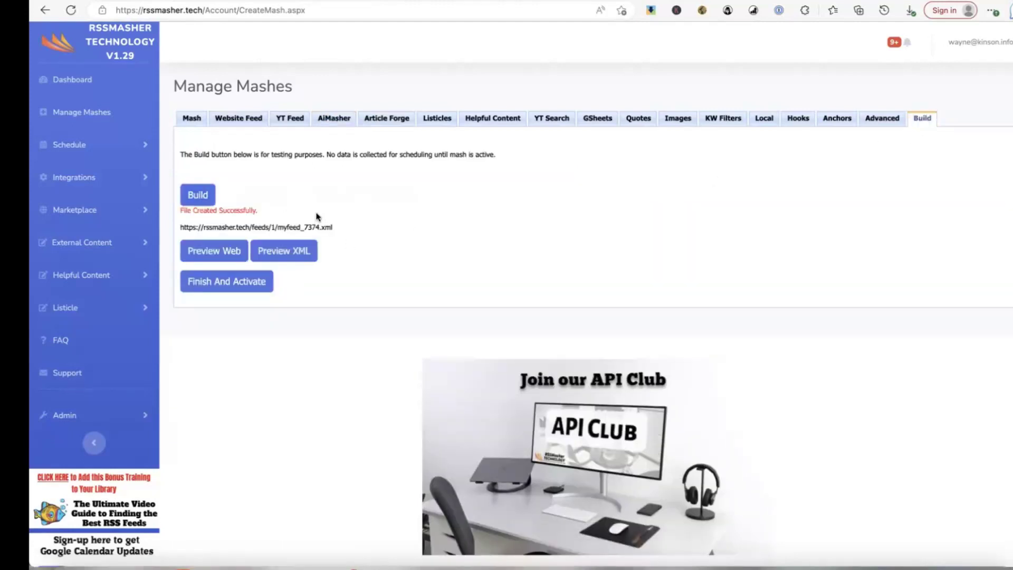
click(206, 251)
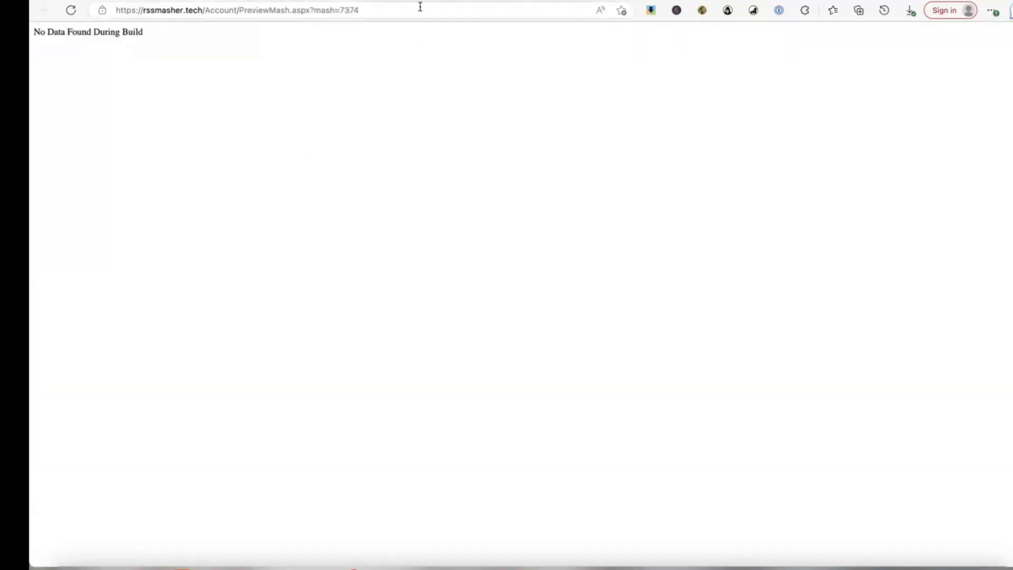
key(super+w)
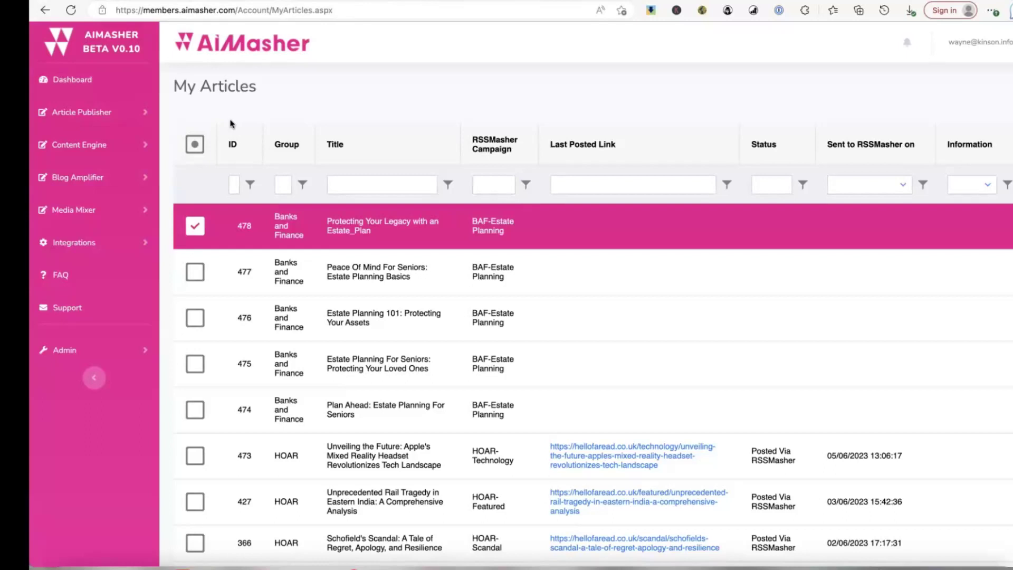
click(222, 141)
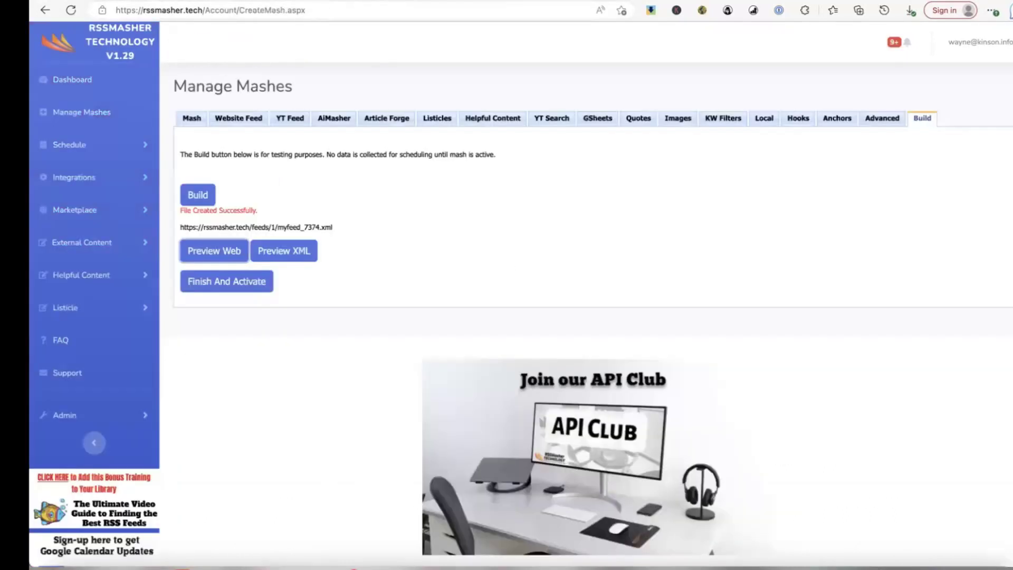
- Open the RSSMasher schedules list and clone the BAF-Retirement Planning Schedule
click(79, 146)
click(91, 180)
click(335, 239)
scroll(288, 140, down, 3)
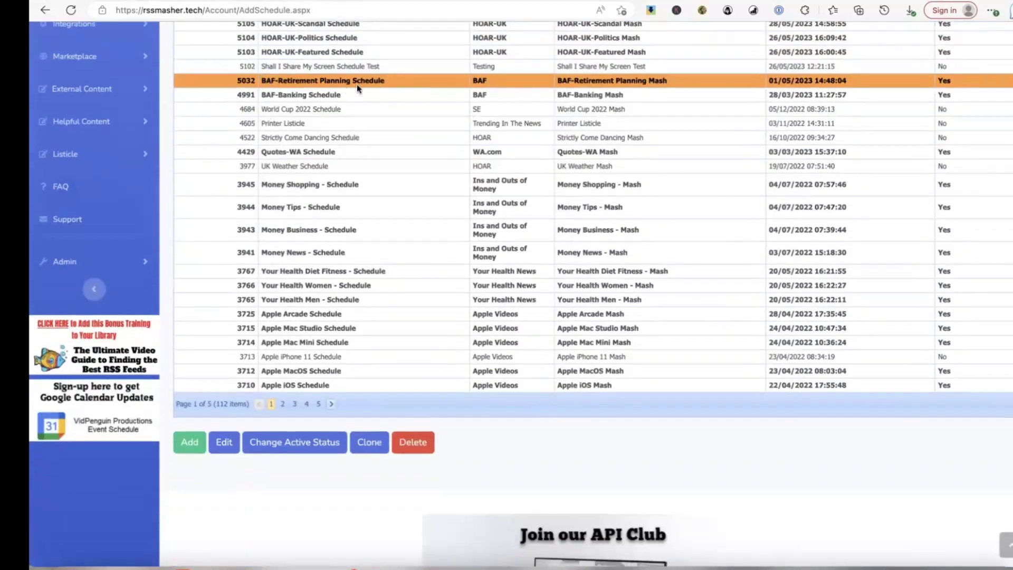
scroll(220, 486, up, 1)
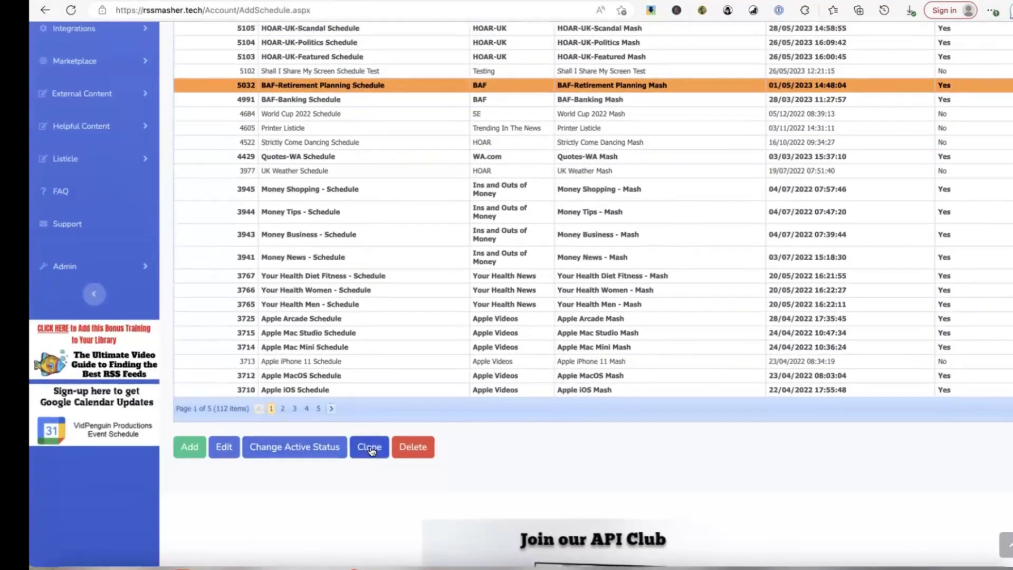
click(369, 447)
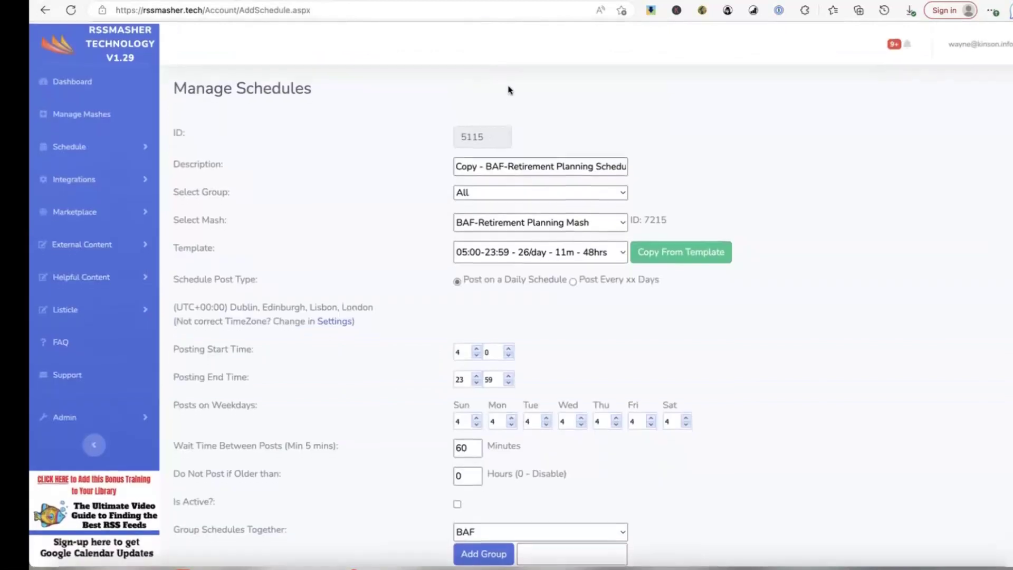
- Change the cloned schedule's description to BAF-Estate Planning Schedule
drag(486, 166, 414, 168)
key(BackSpace)
double_click(504, 165)
key(BackSpace)
text(Sol)
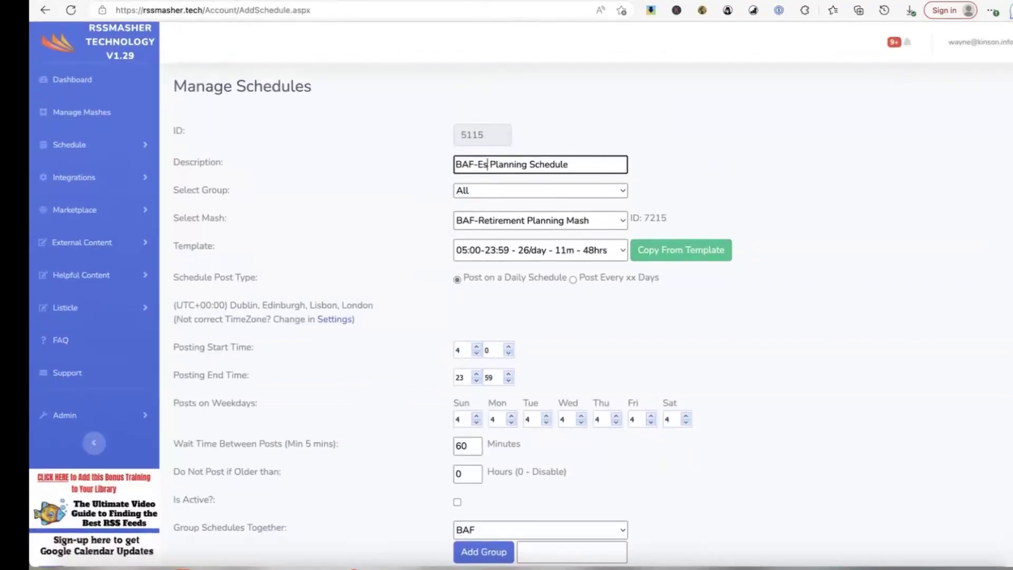
- Assign the Estate Planning mash to the cloned schedule and save the schedule settings
click(547, 220)
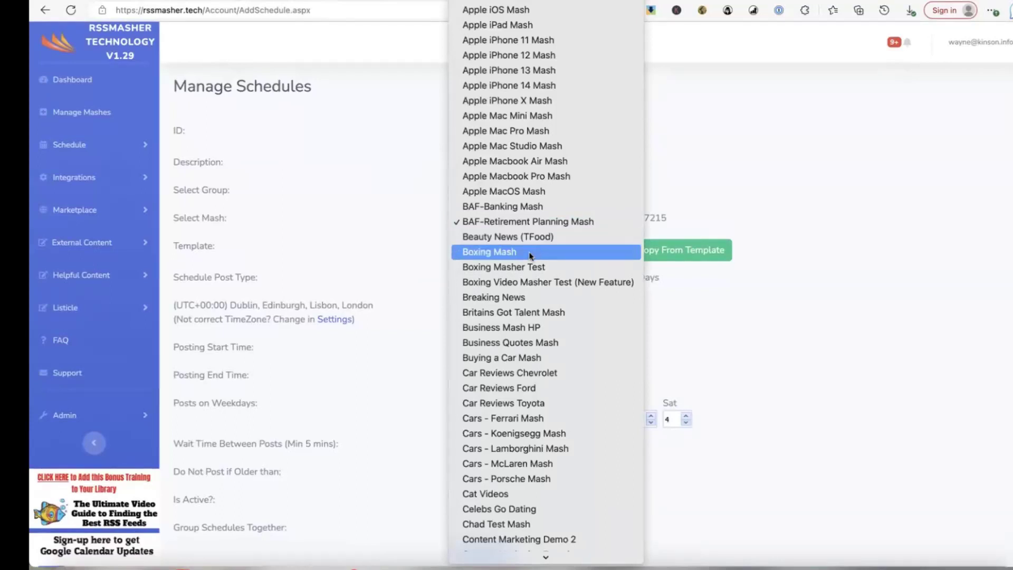
scroll(533, 279, down, 15)
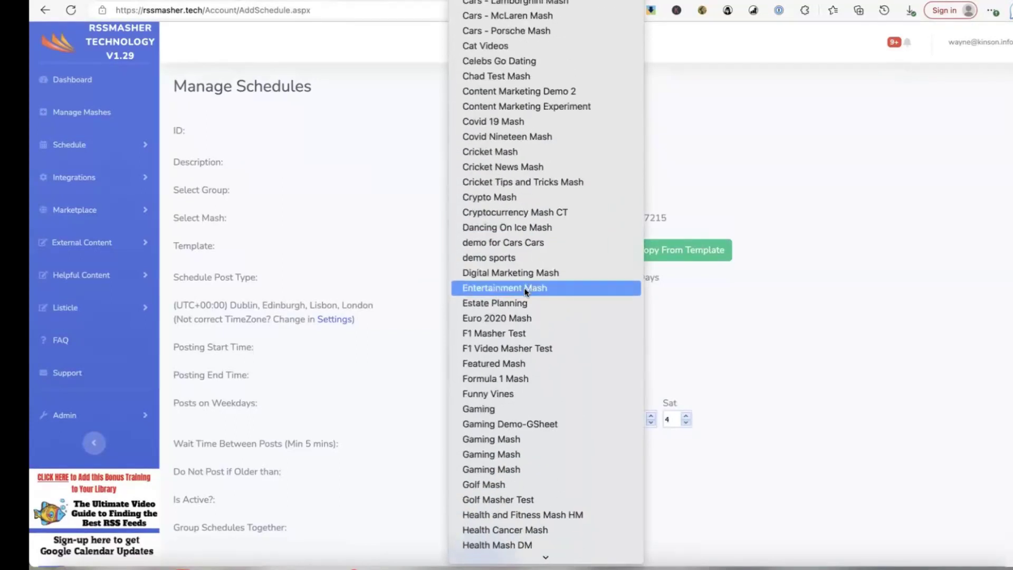
click(524, 302)
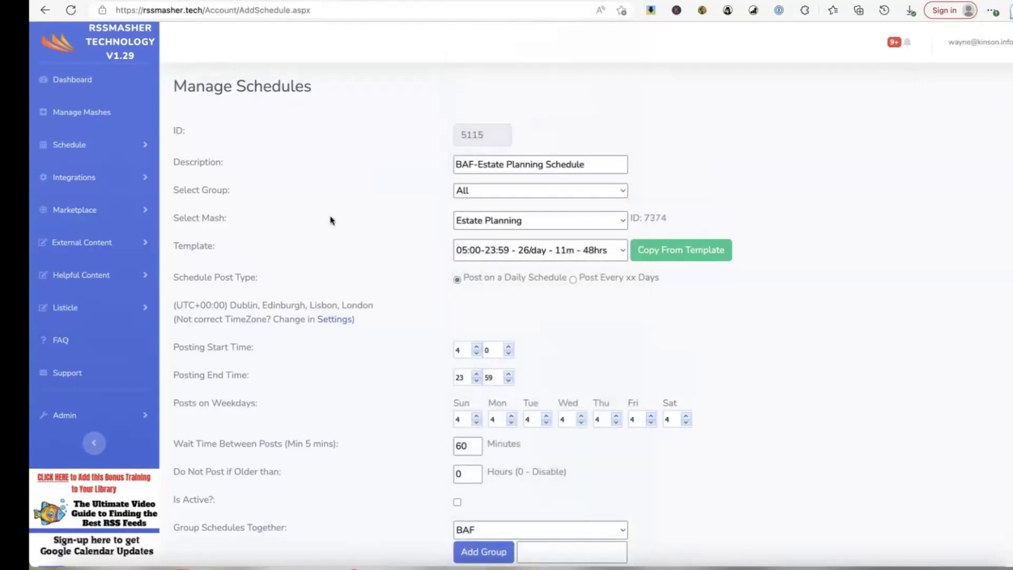
scroll(332, 227, down, 3)
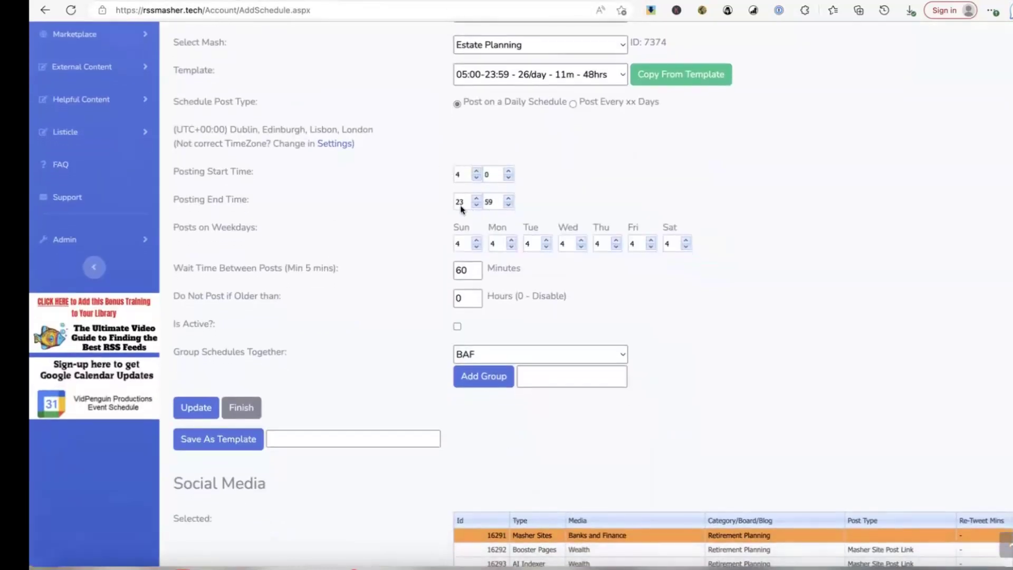
click(195, 407)
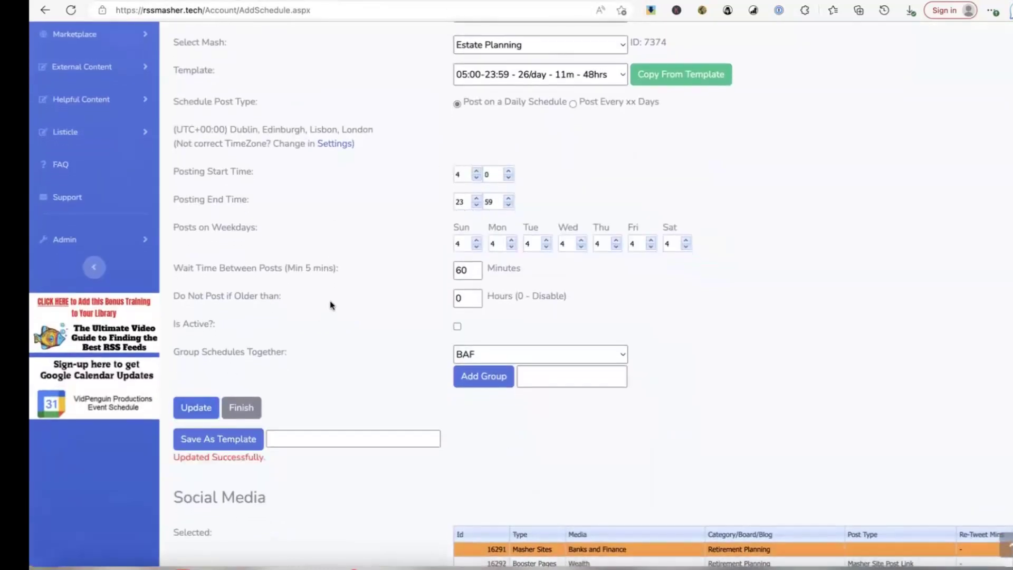
- Change the category of the schedule's Masher Sites entry for Banks and Finance to Estate Planning and save it
scroll(330, 304, down, 3)
scroll(329, 305, down, 3)
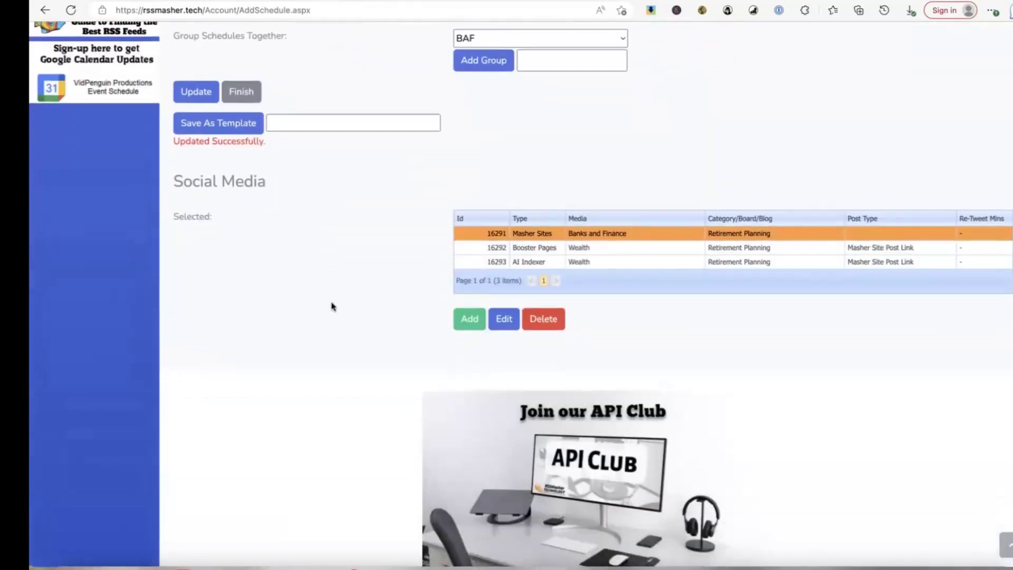
click(504, 322)
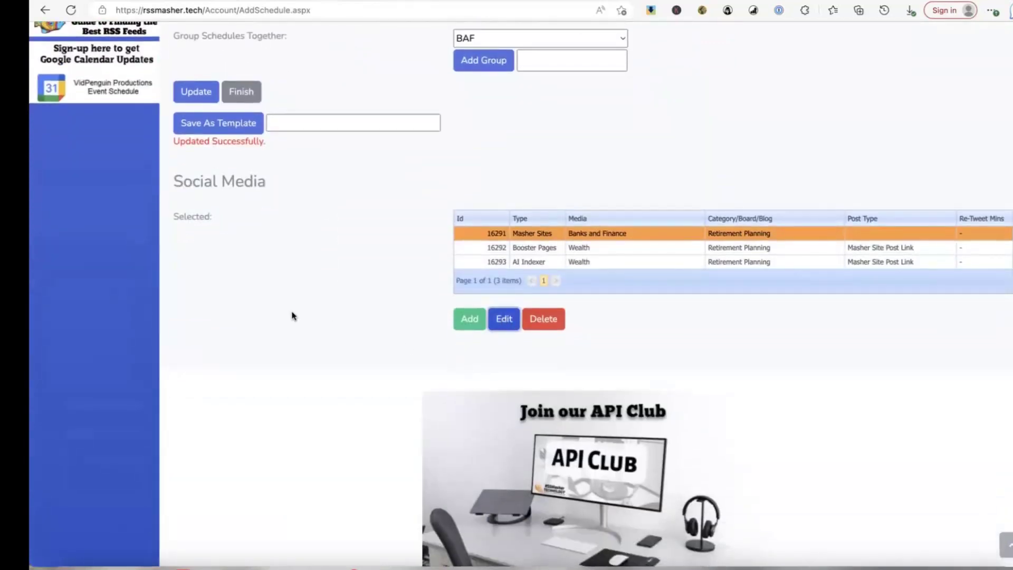
scroll(293, 315, down, 2)
scroll(293, 316, down, 2)
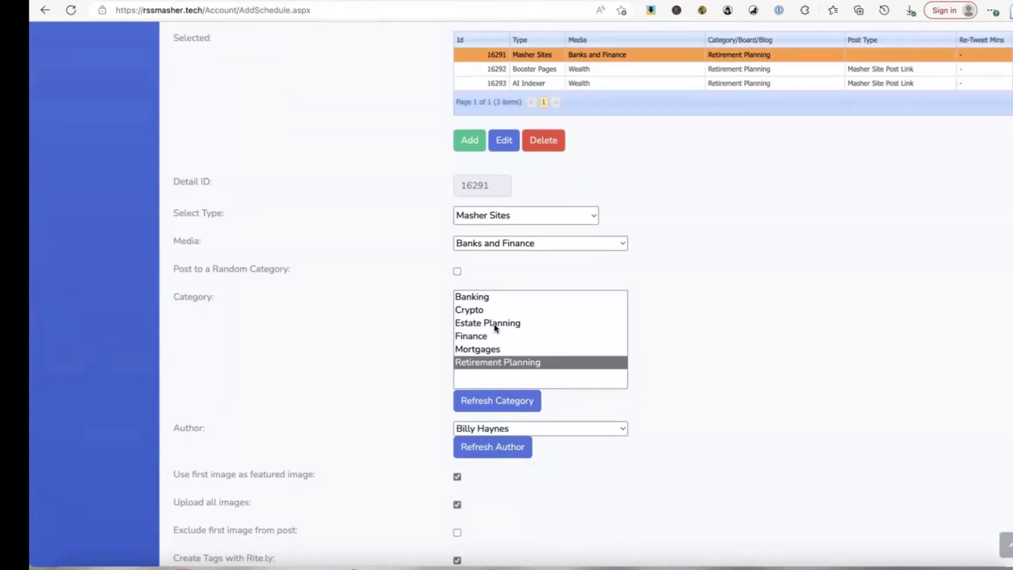
click(494, 324)
scroll(327, 325, down, 4)
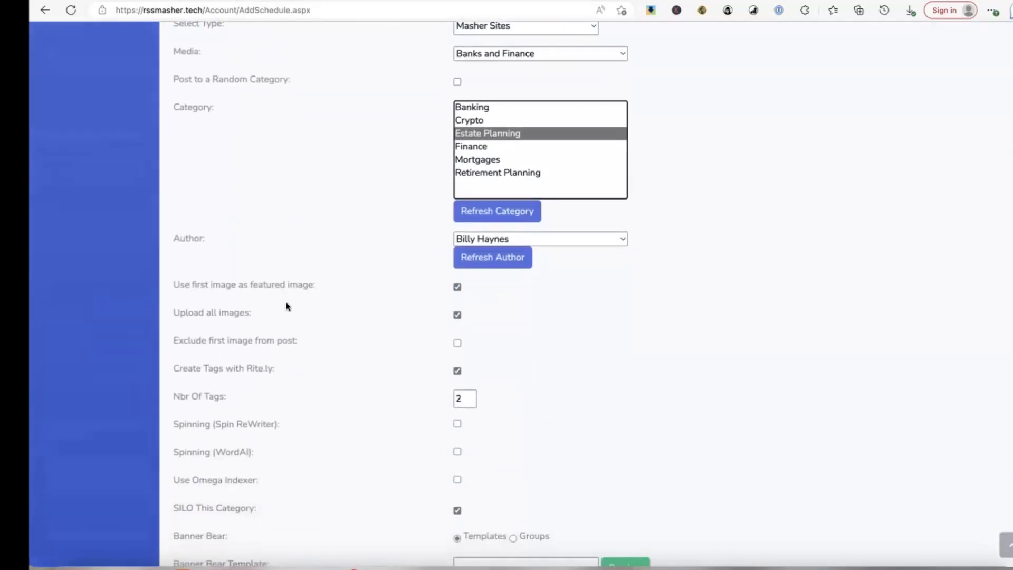
scroll(364, 311, down, 1)
scroll(363, 309, down, 1)
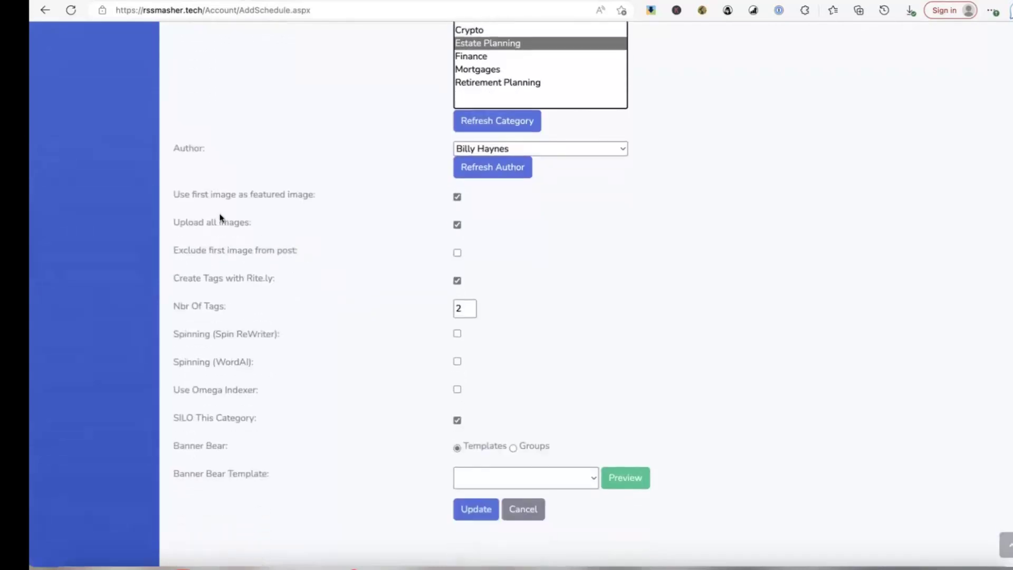
scroll(285, 216, down, 1)
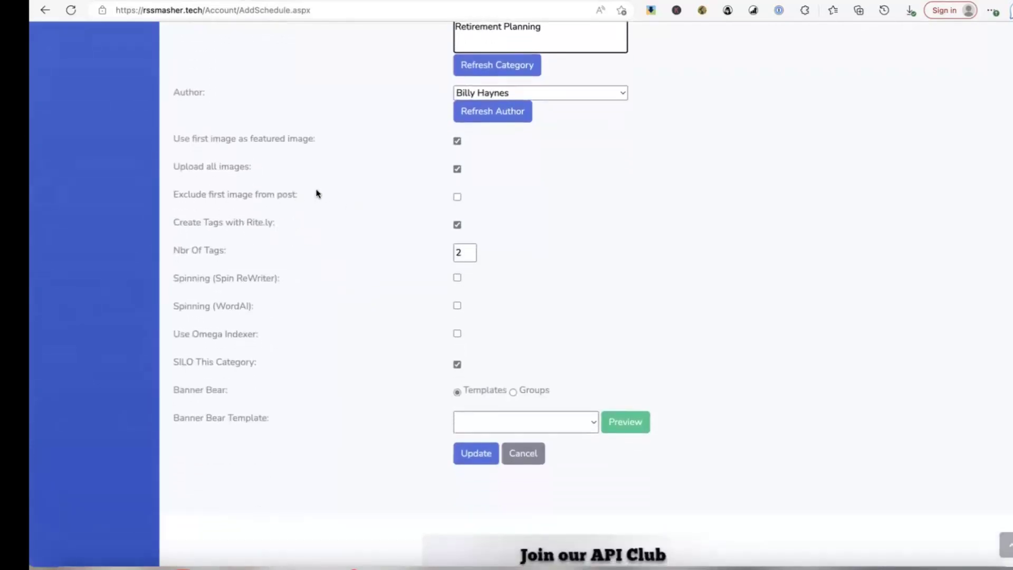
click(474, 454)
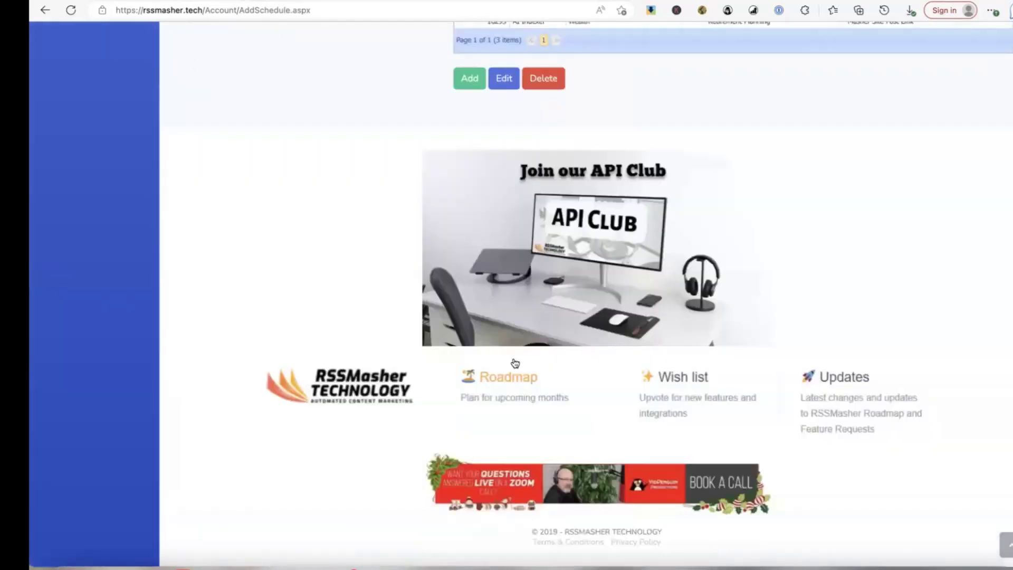
- Change the category of the schedule's Booster Pages entry in the Wealth niche to Real Estate Investing and save it
scroll(349, 227, up, 6)
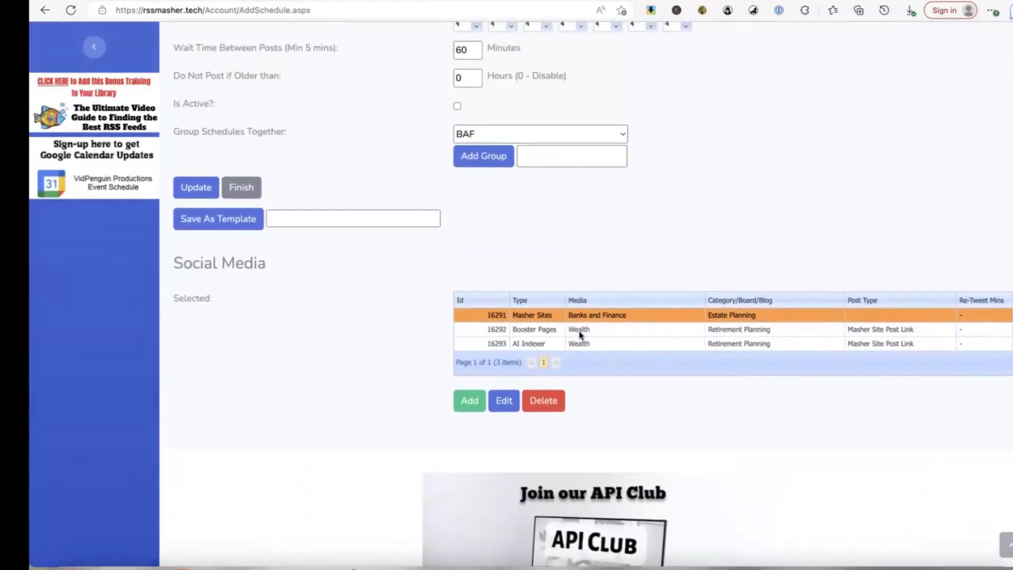
click(559, 340)
scroll(348, 335, down, 2)
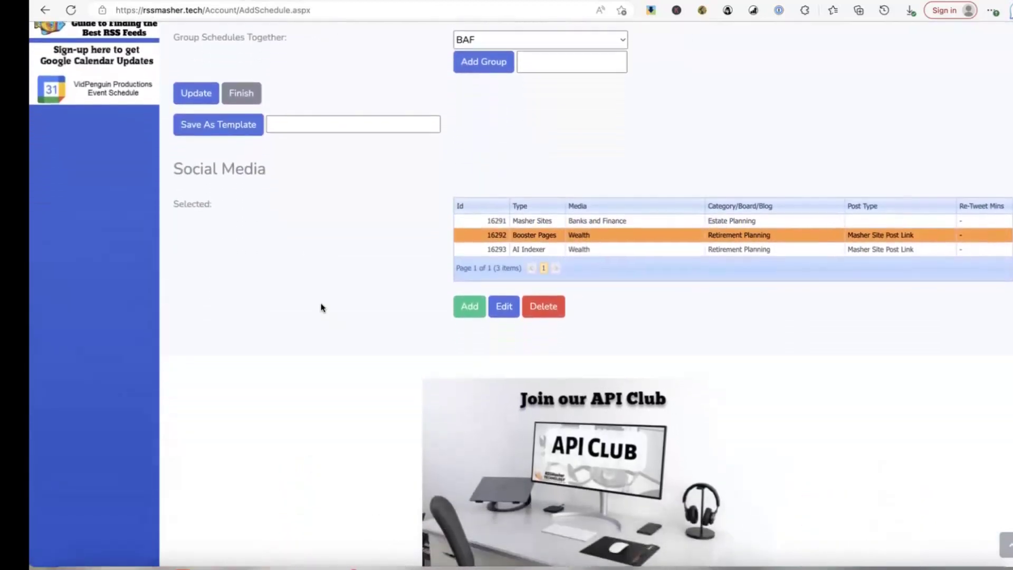
click(504, 305)
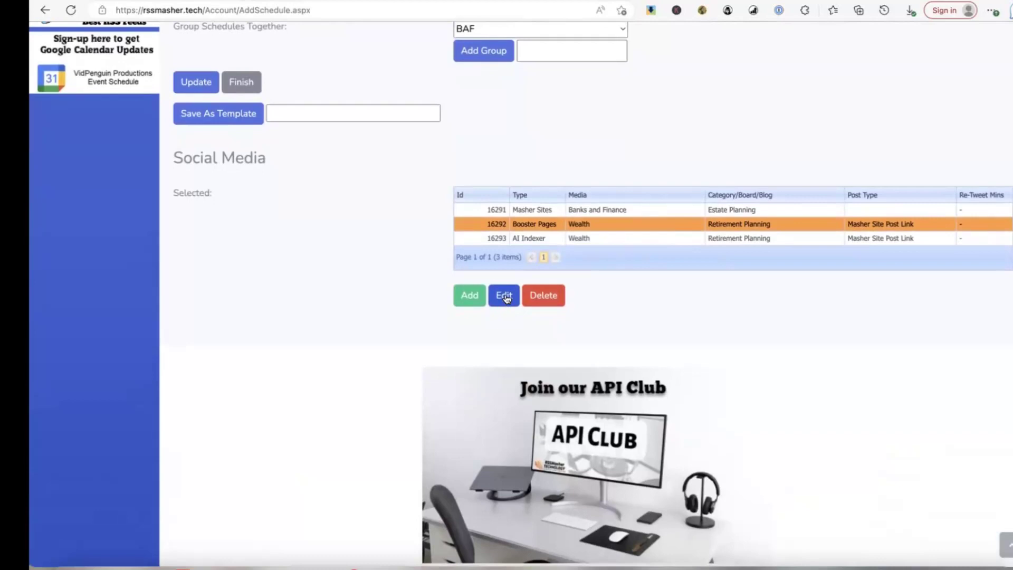
scroll(337, 293, down, 1)
scroll(316, 294, down, 2)
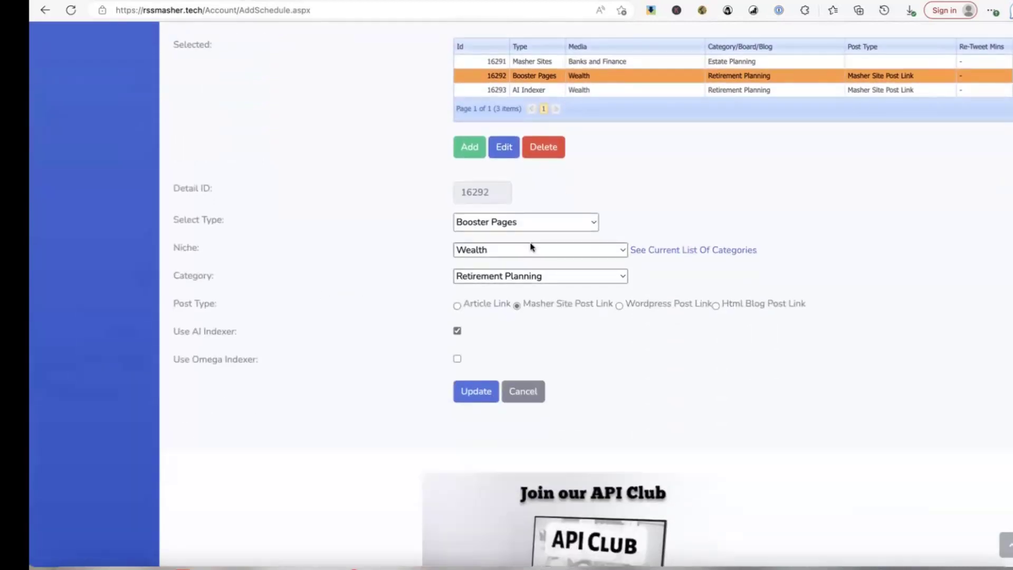
click(570, 278)
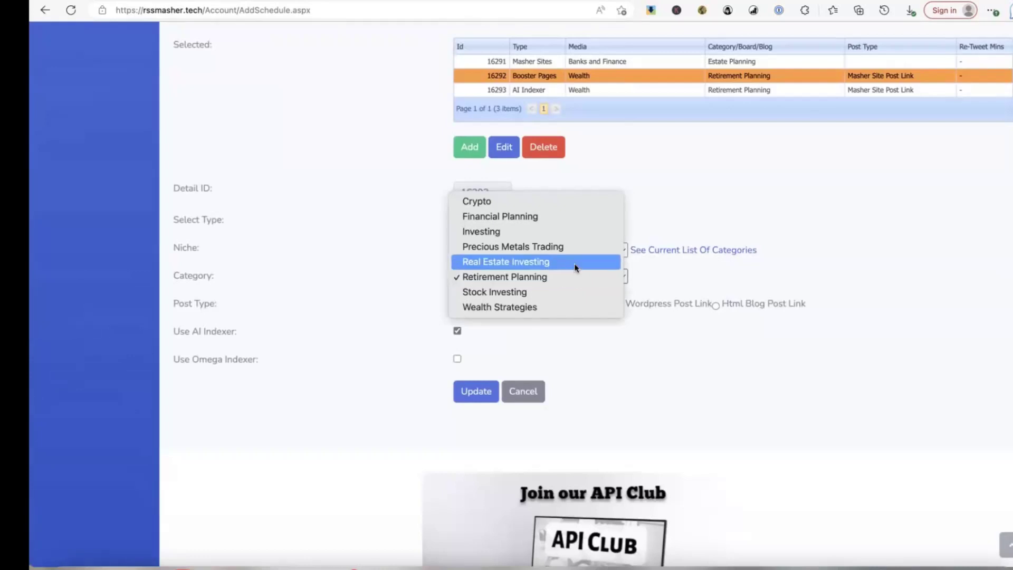
click(574, 264)
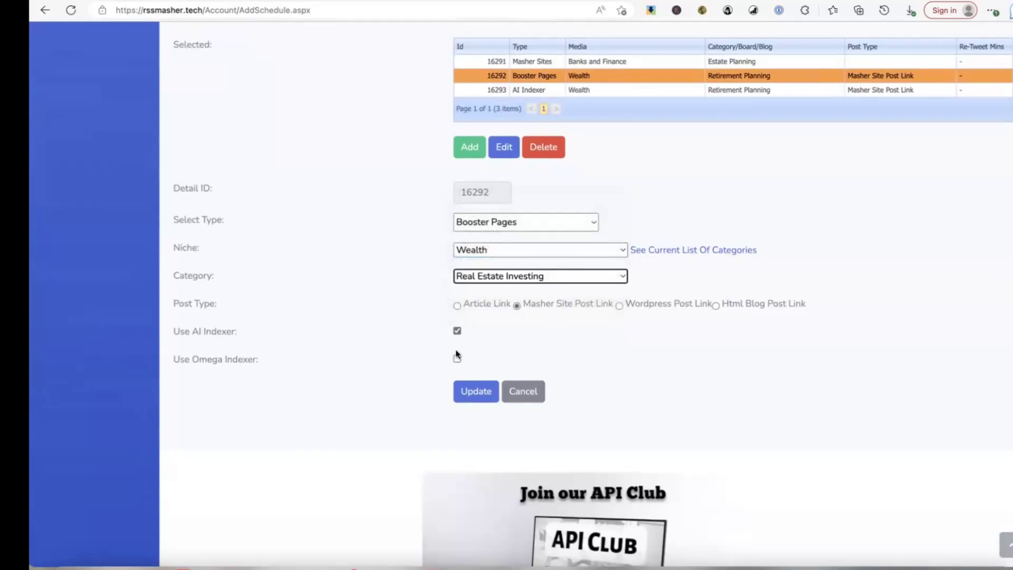
click(475, 394)
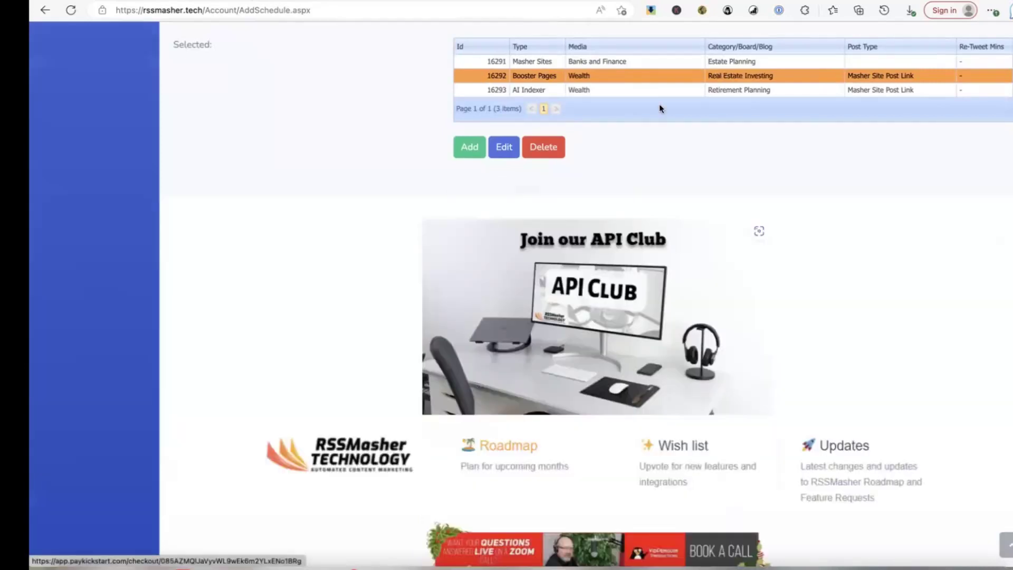
- Change the category of the schedule's AI Indexer entry in the Wealth niche to Real Estate Investing and save it
click(530, 91)
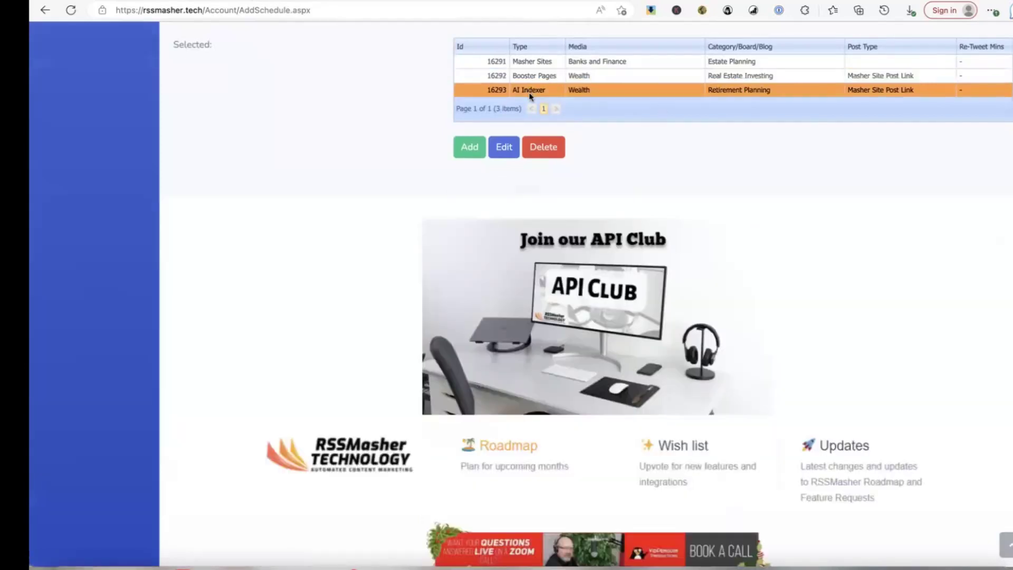
click(502, 148)
click(522, 271)
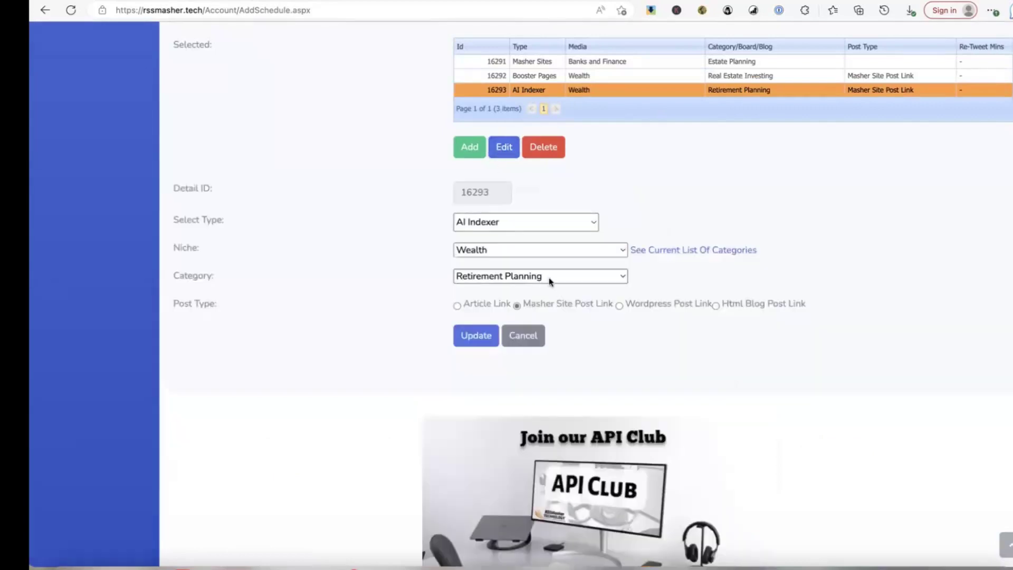
click(566, 262)
click(478, 335)
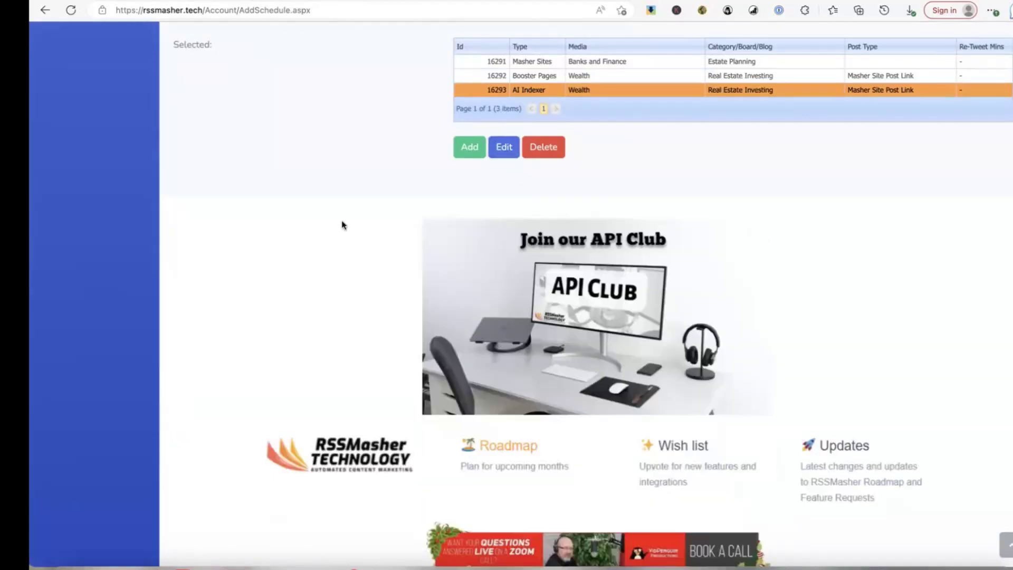
- Set the BAF-Estate Planning Schedule as active, save the change and finish editing the schedule
scroll(343, 224, up, 2)
scroll(343, 225, up, 8)
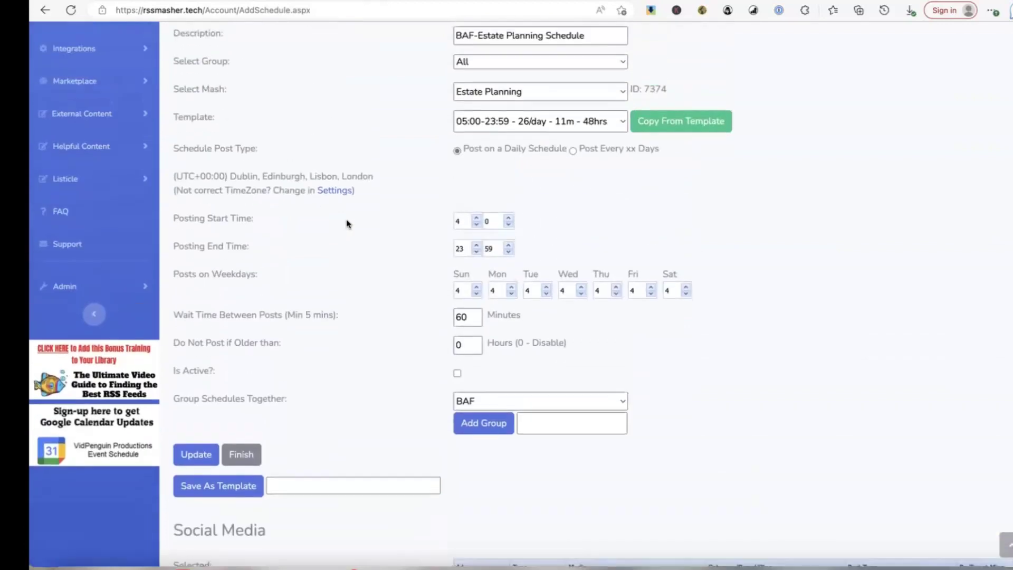
scroll(369, 200, down, 6)
click(458, 58)
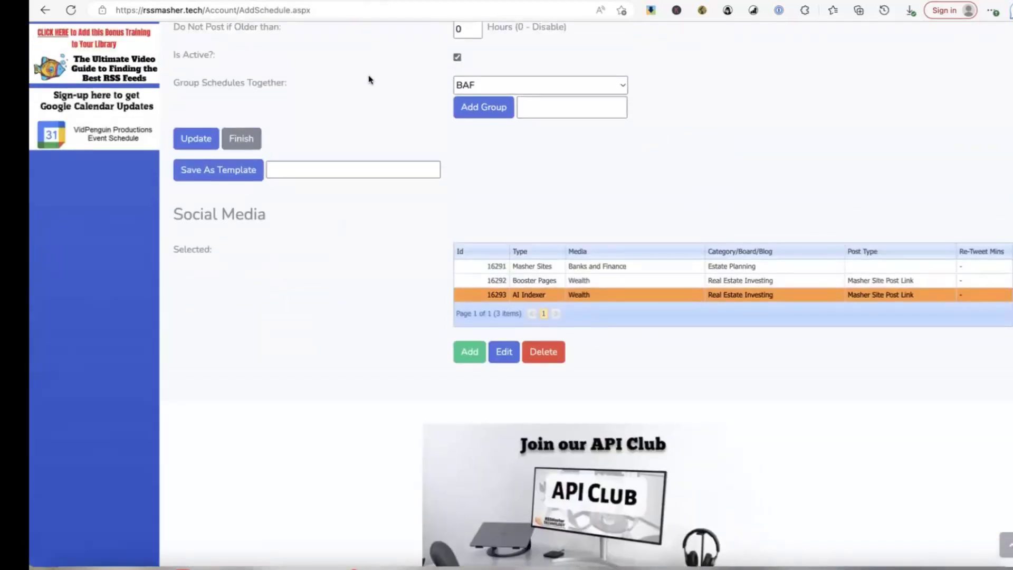
click(196, 138)
click(253, 139)
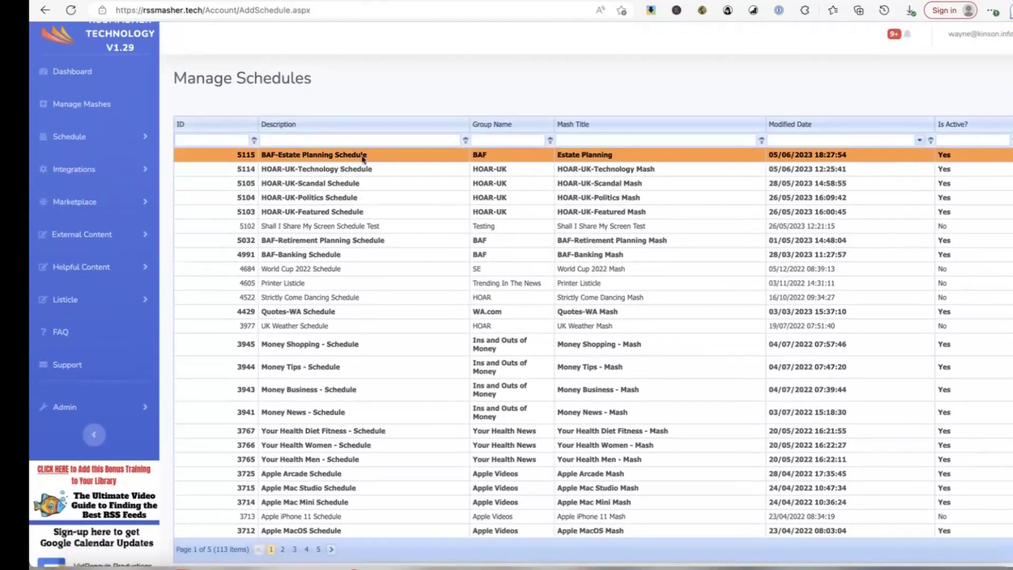
- Open the list of mashes and check the Estate Planning mash's active status
click(92, 108)
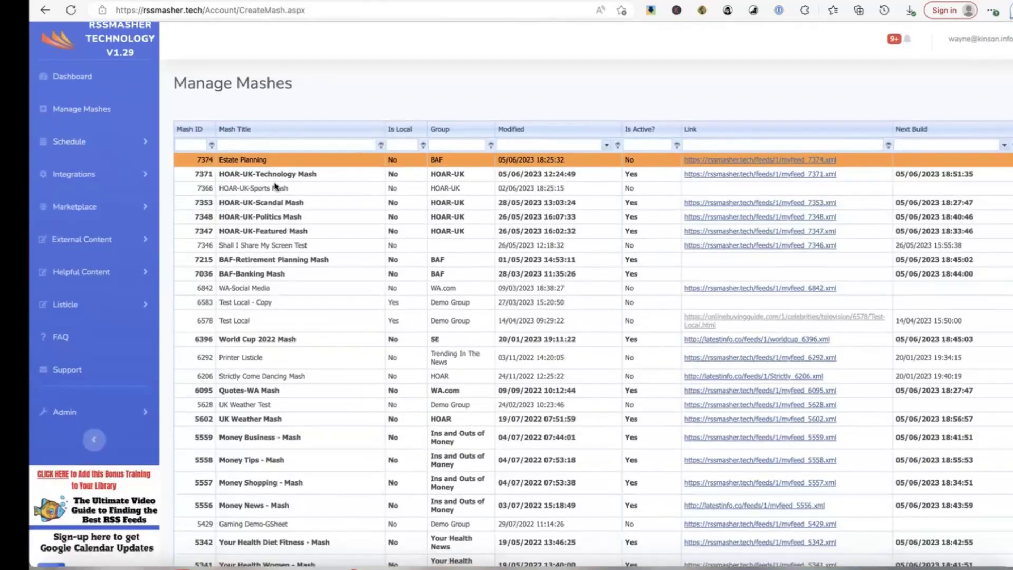
scroll(274, 190, down, 4)
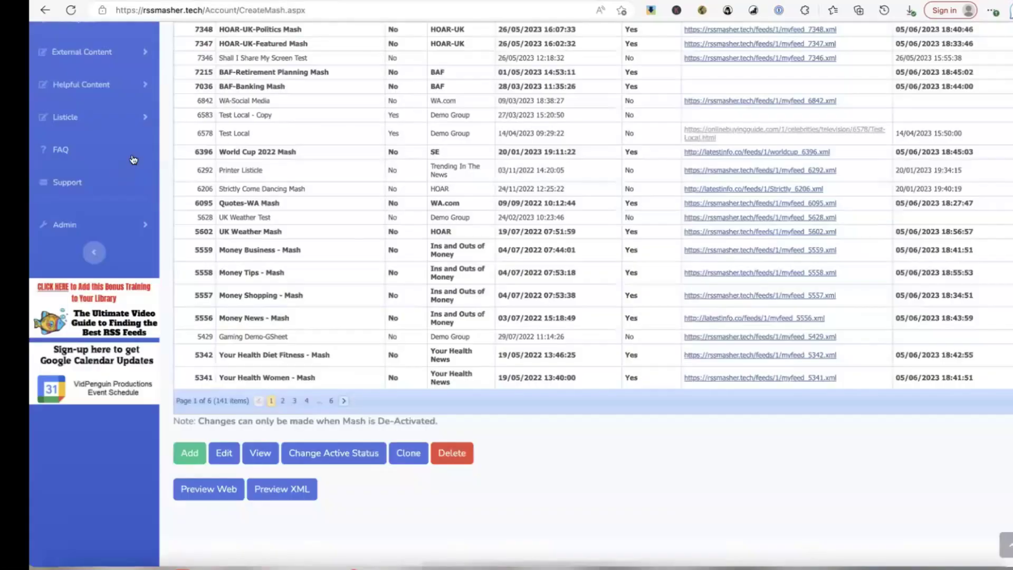
scroll(106, 189, up, 3)
scroll(104, 188, up, 1)
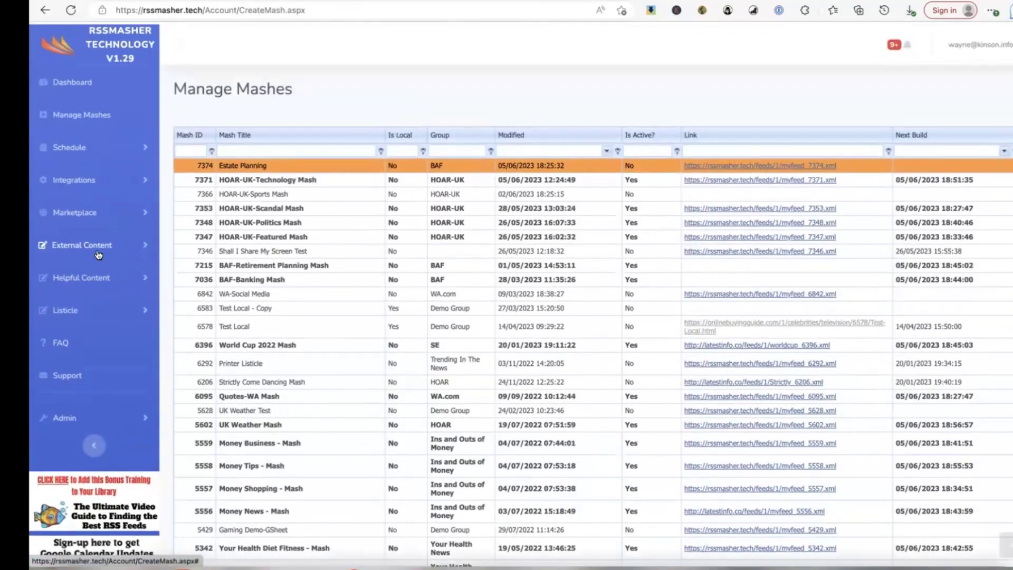
- View the AIMasher articles held in the BAF-Estate Planning campaign
click(99, 244)
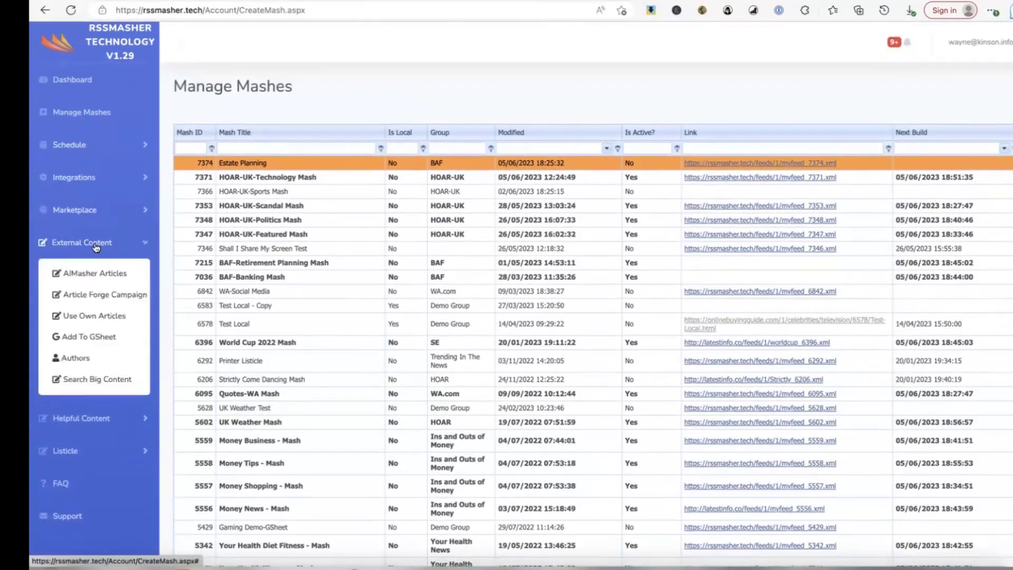
click(95, 274)
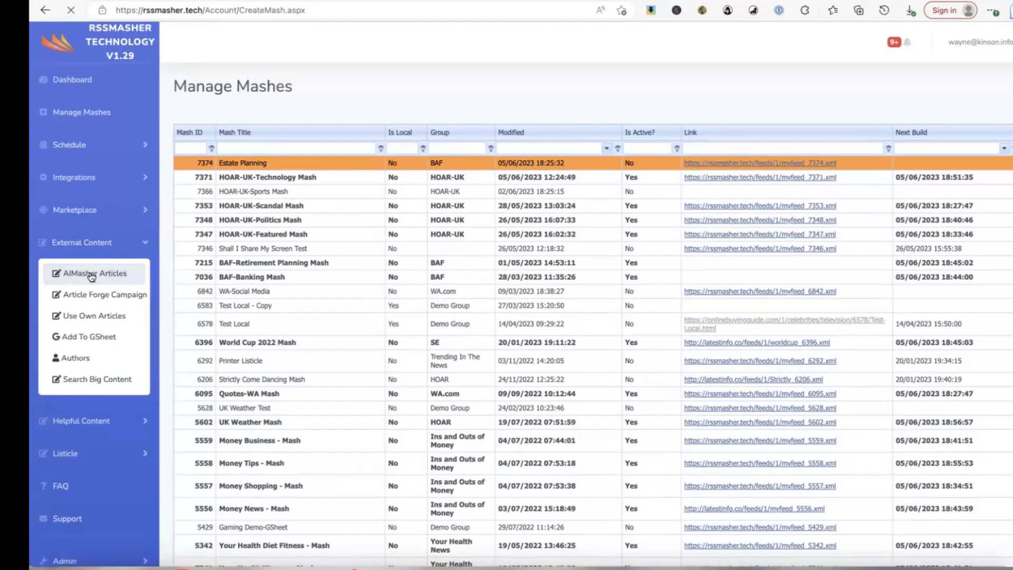
click(452, 364)
click(211, 420)
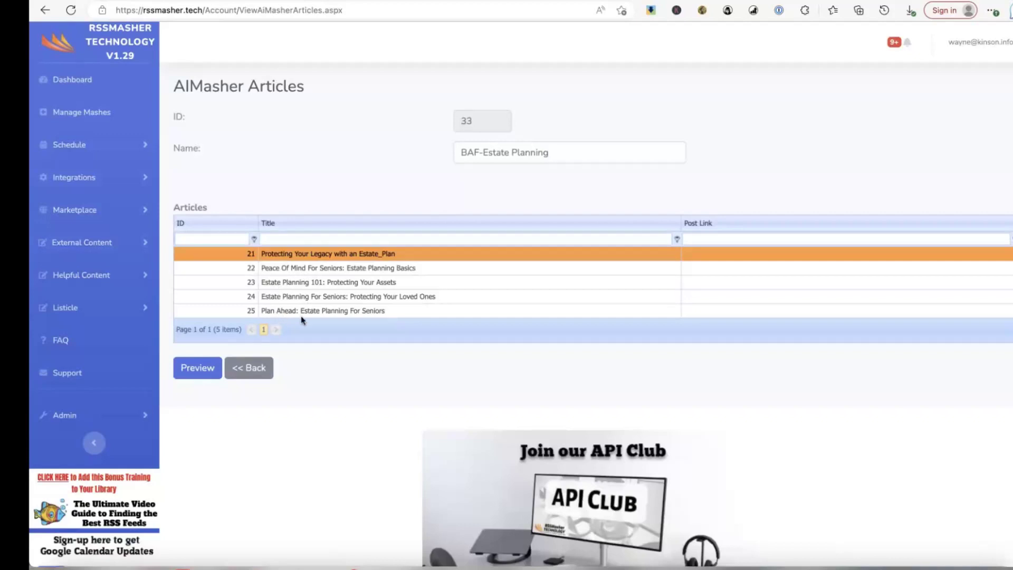
- Preview the article Estate Planning 101: Protecting Your Assets, read through it with its images and video, and close the preview
click(305, 283)
click(196, 370)
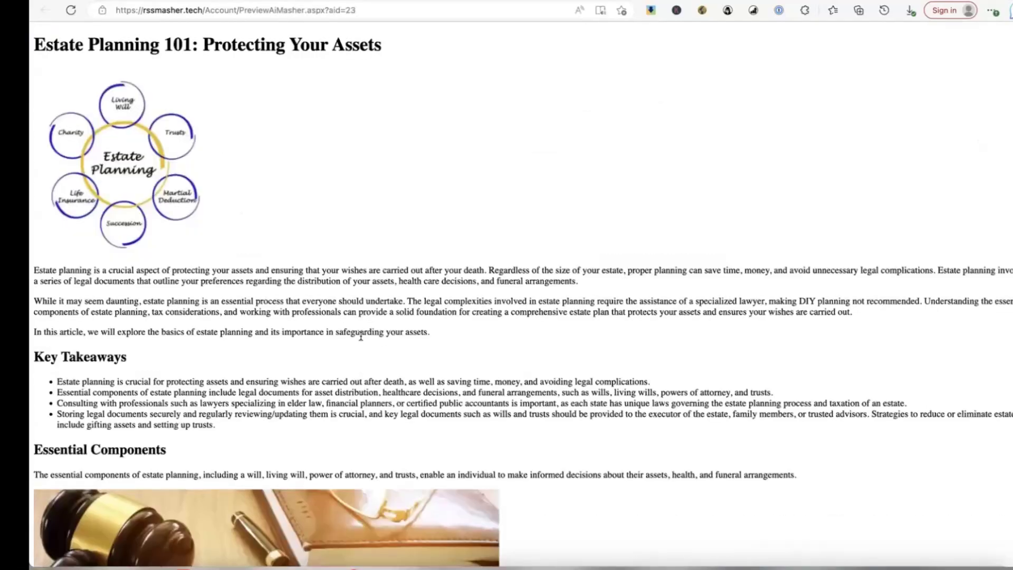
scroll(361, 339, down, 2)
scroll(360, 340, down, 15)
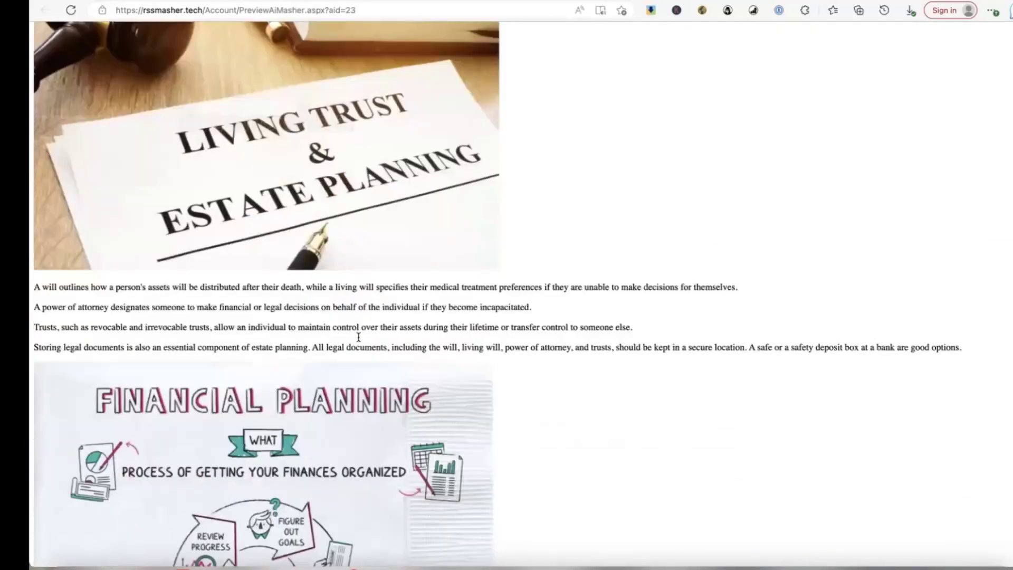
scroll(358, 339, down, 15)
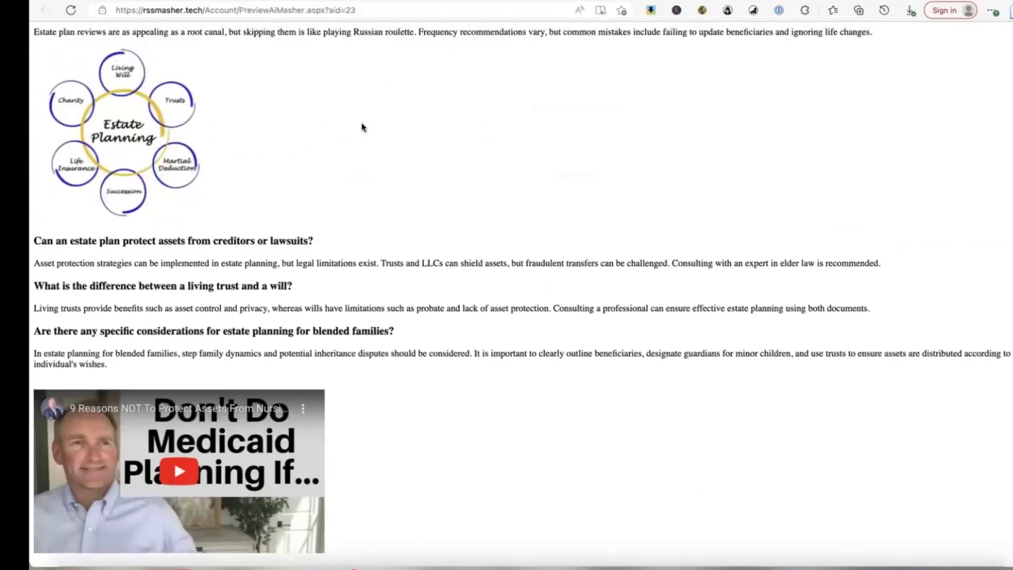
scroll(165, 123, up, 2)
scroll(165, 123, up, 15)
key(ctrl+w)
- Show the live collected data for the Estate Planning mash in the BAF group
scroll(333, 255, up, 5)
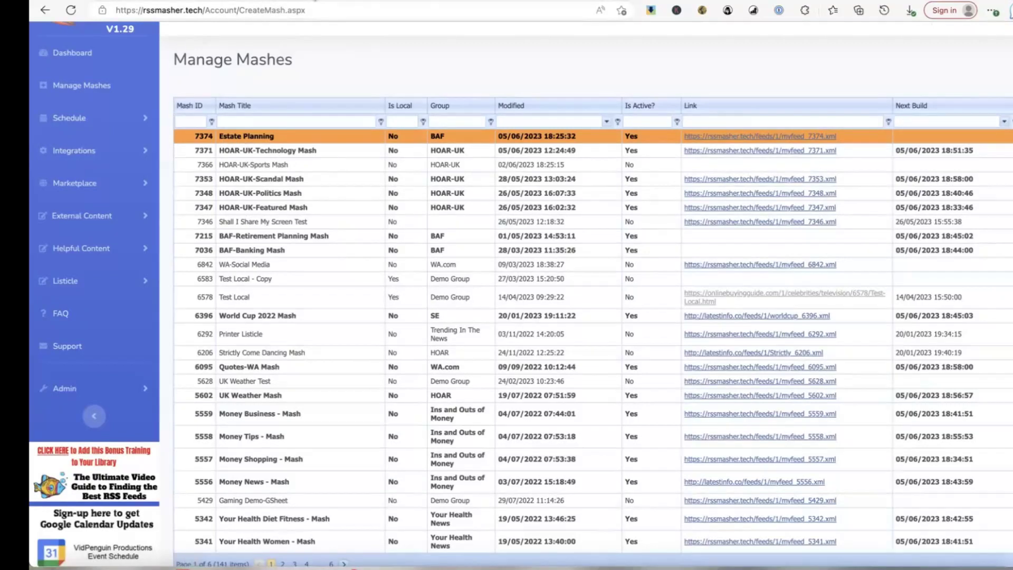
key(ctrl+Tab)
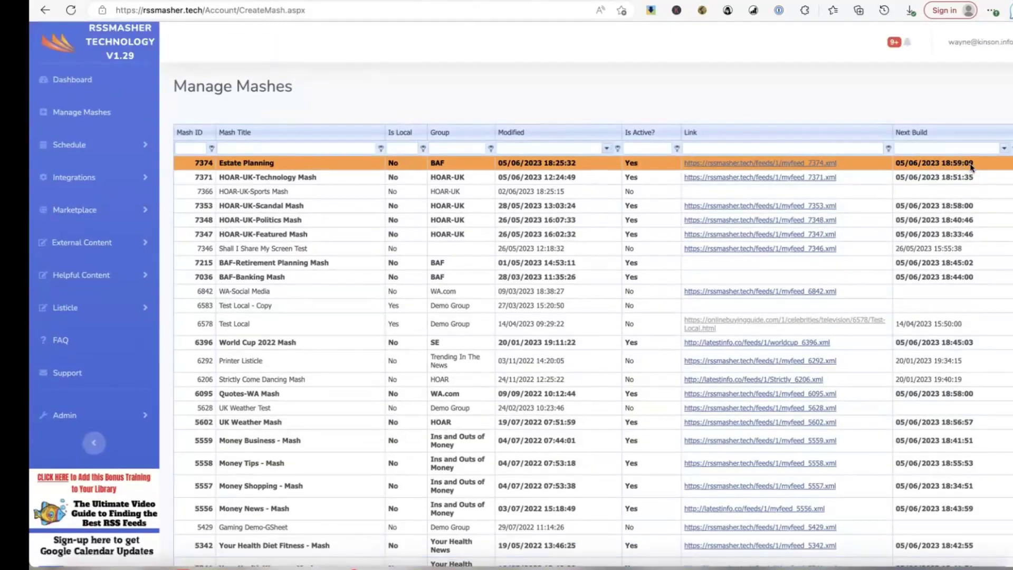
click(95, 145)
click(100, 197)
click(511, 138)
click(528, 159)
click(498, 185)
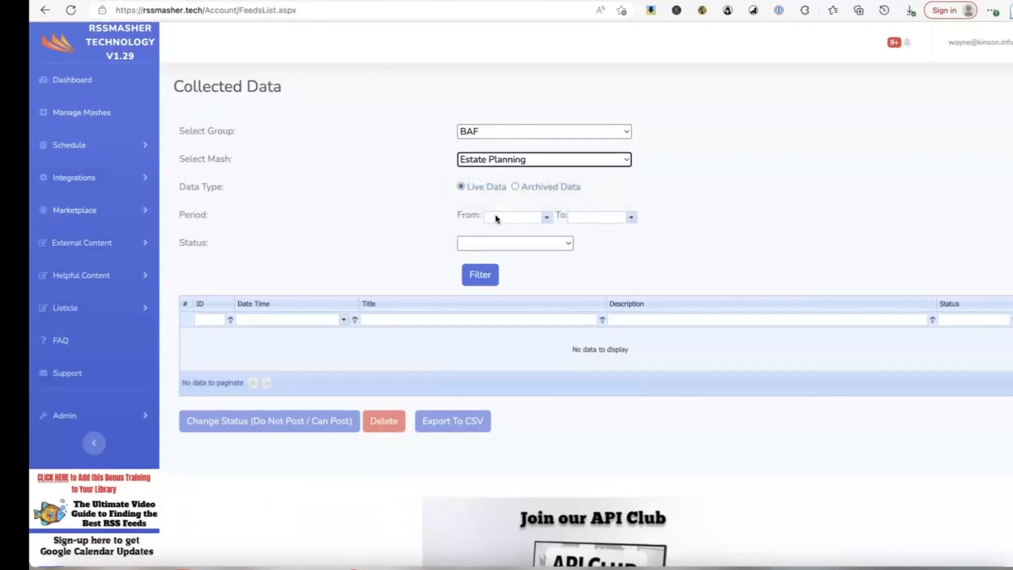
click(481, 279)
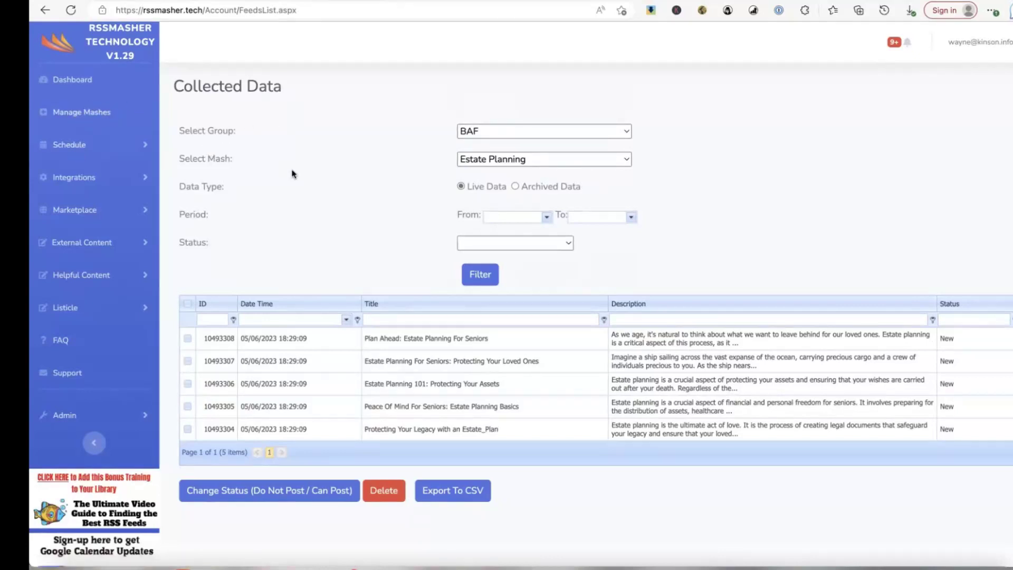
- Switch to AiMasher and open its article import page
key(ctrl+Tab)
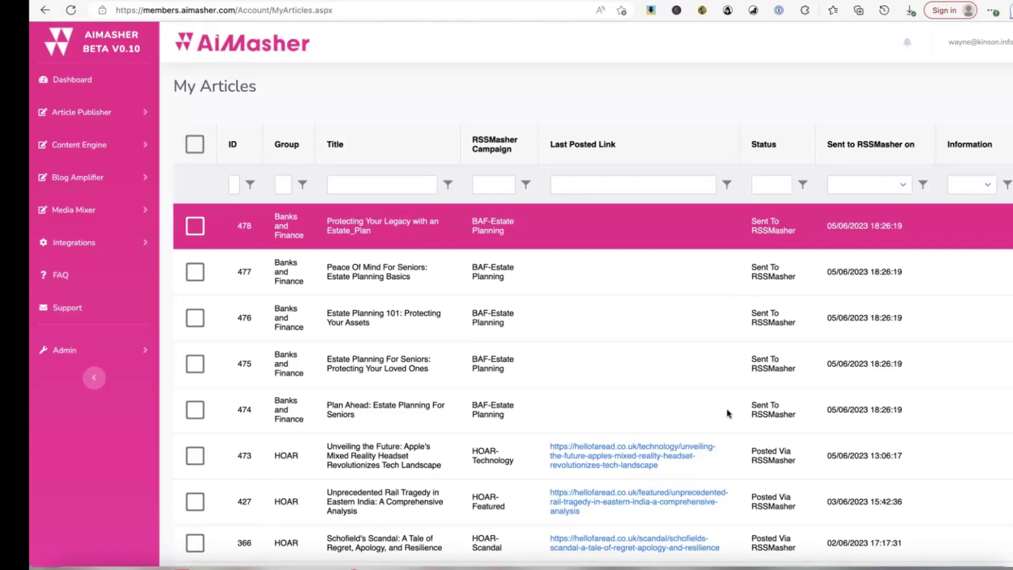
click(760, 564)
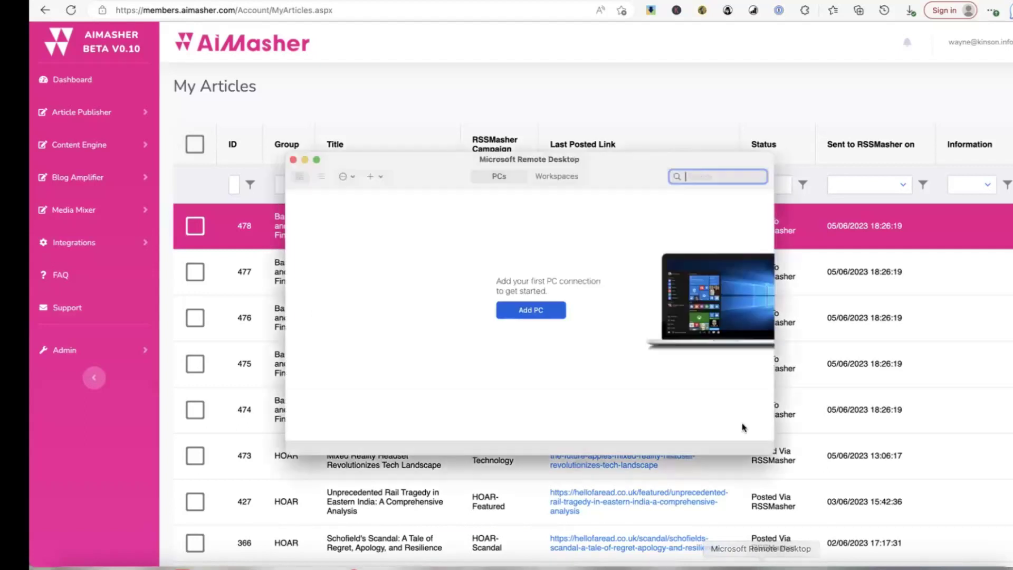
click(633, 95)
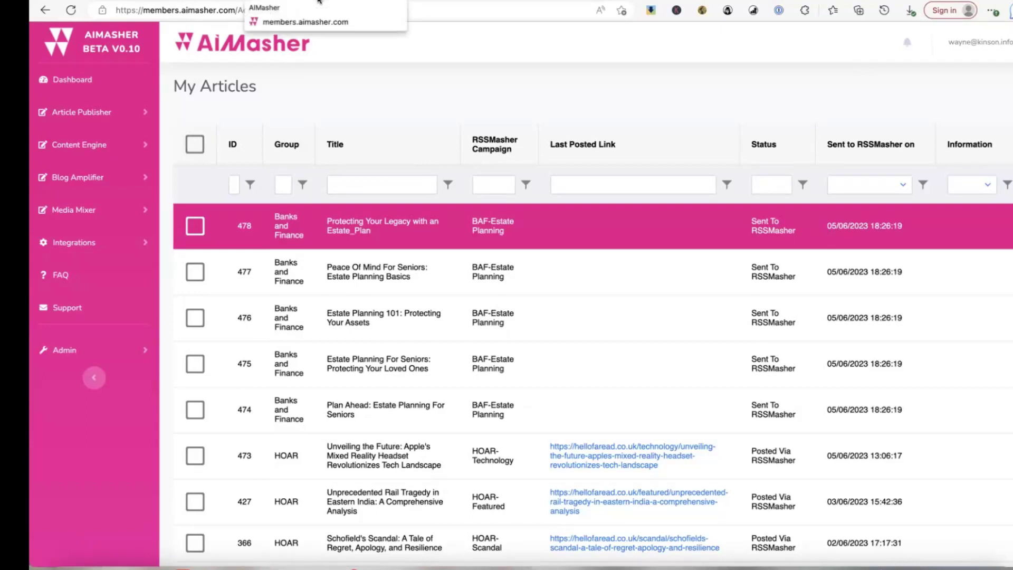
click(84, 113)
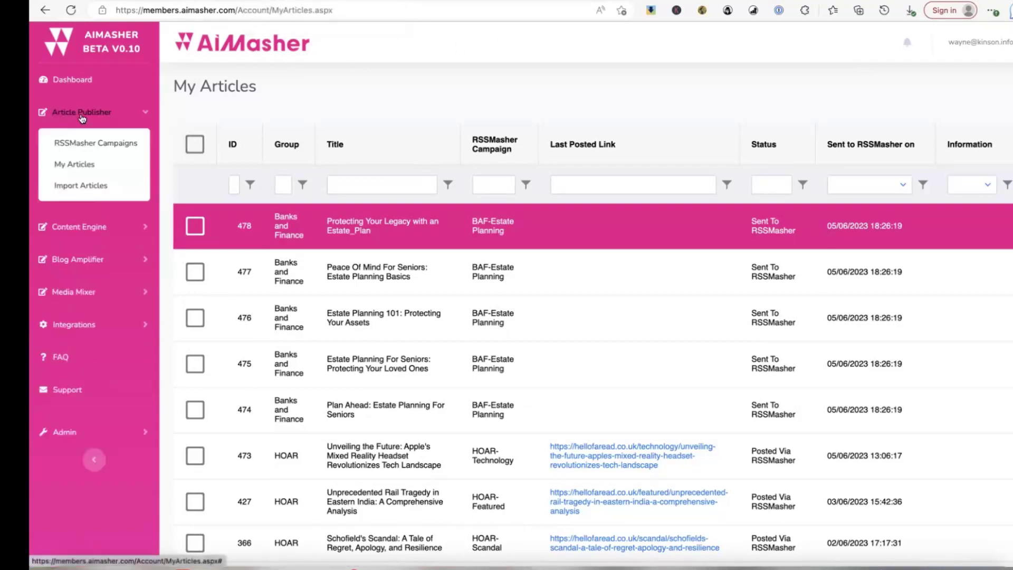
click(93, 186)
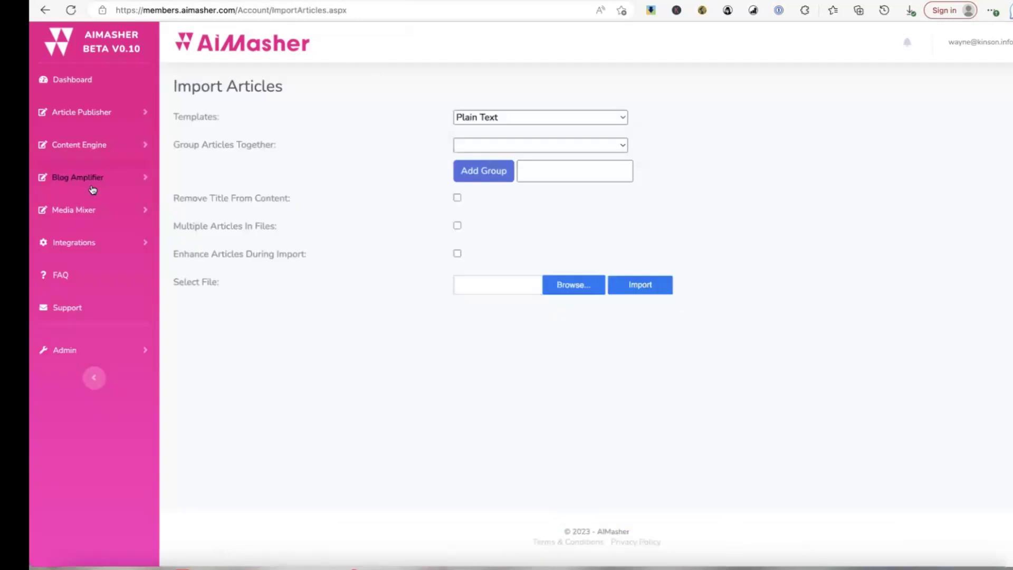
- Set the import to the ZimmWriter Bulk Blog Post template and the Banks and Finance group, removing titles from content
click(549, 117)
click(548, 195)
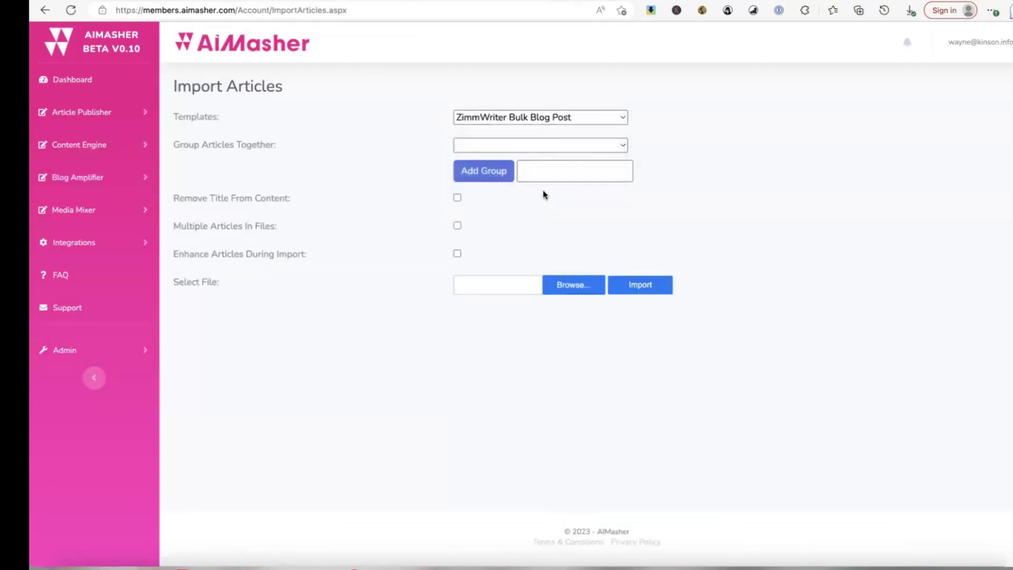
click(457, 199)
- Enable enhancement during import with the Estate Planning media pack, adding a feature image, extra images and a video
click(457, 253)
click(492, 316)
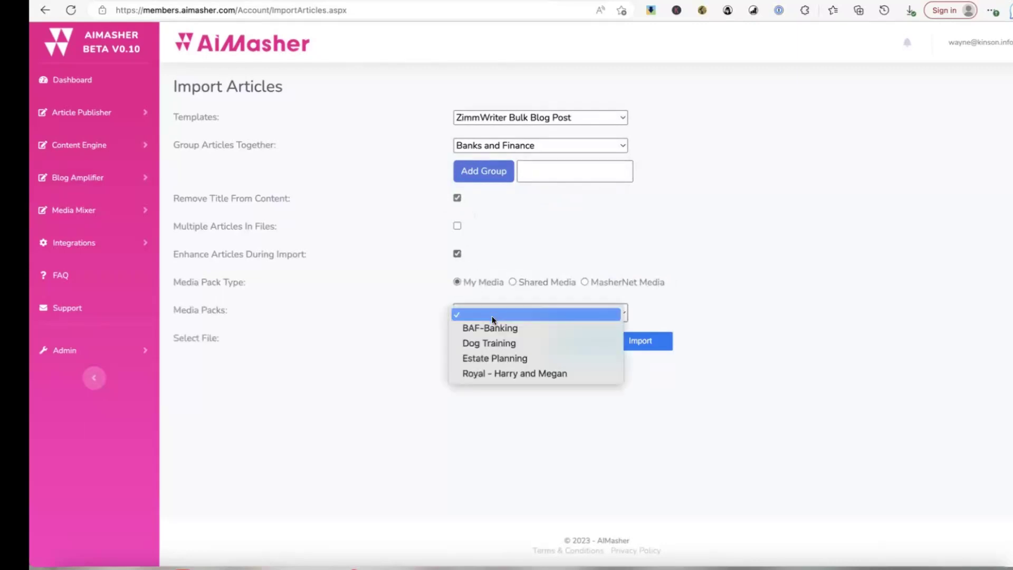
click(502, 359)
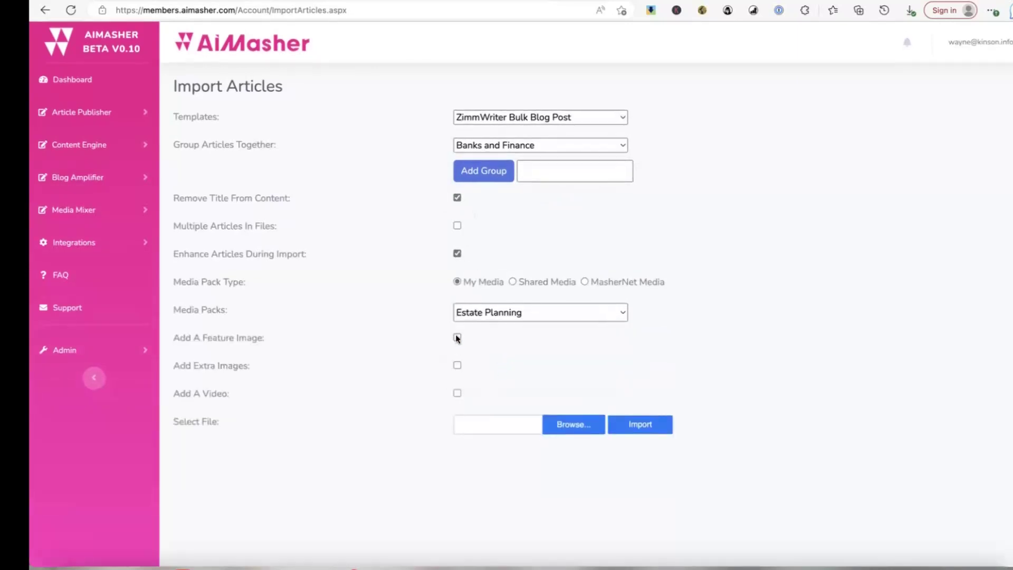
click(457, 337)
click(457, 365)
click(457, 393)
- Import the text files 5_Steps_to_an_Elder_Law_Estate_Plan_Protecting_Your_Legacy.txt and Complete_Guide_to_Estate_Planning_for_Elderly_Parents.txt
click(566, 426)
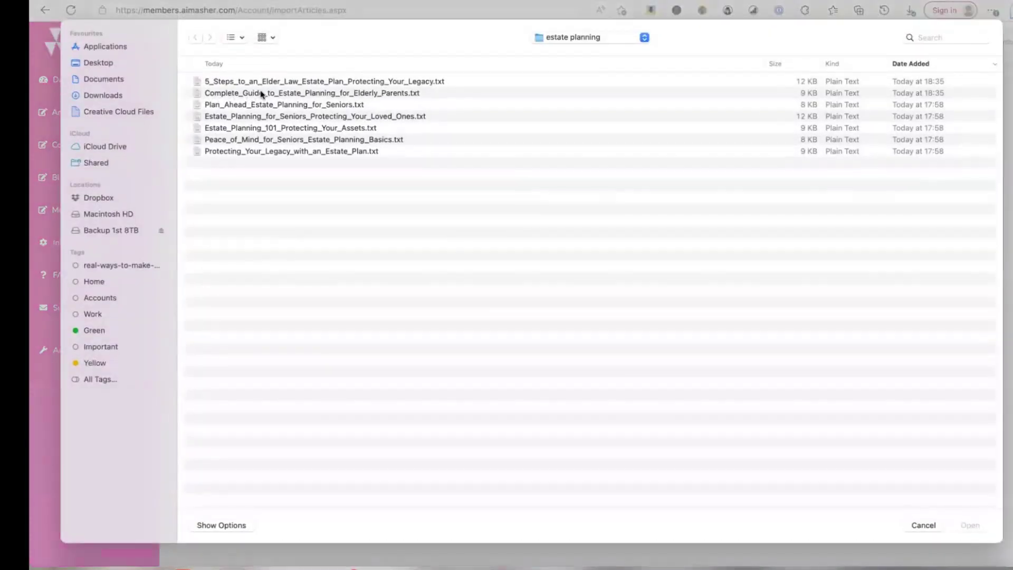
shift+click(262, 94)
click(979, 528)
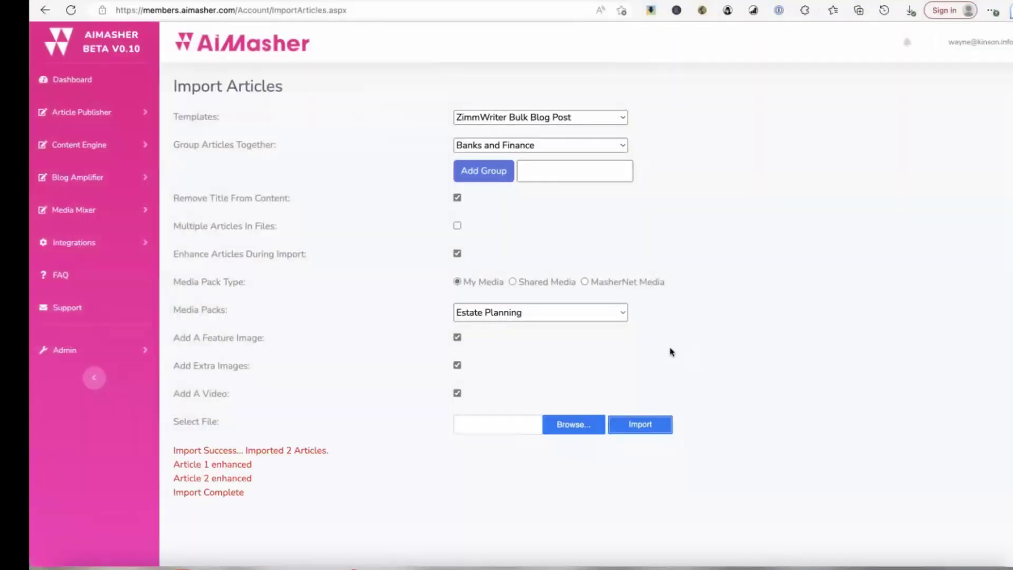
- Add the two newly imported articles, the elderly parents guide and the elder law plan, to the BAF-Estate Planning campaign
click(82, 112)
click(77, 166)
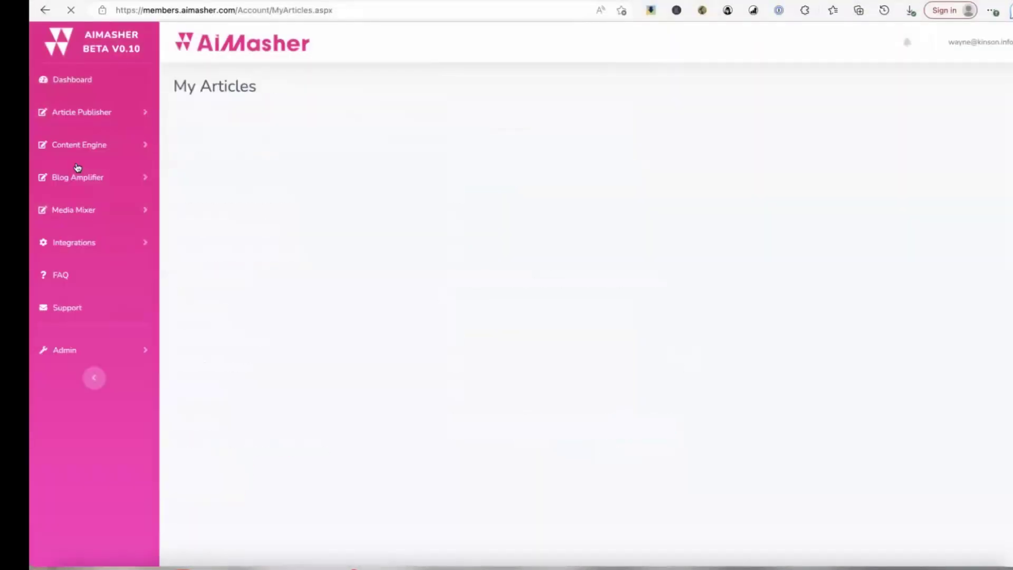
click(195, 226)
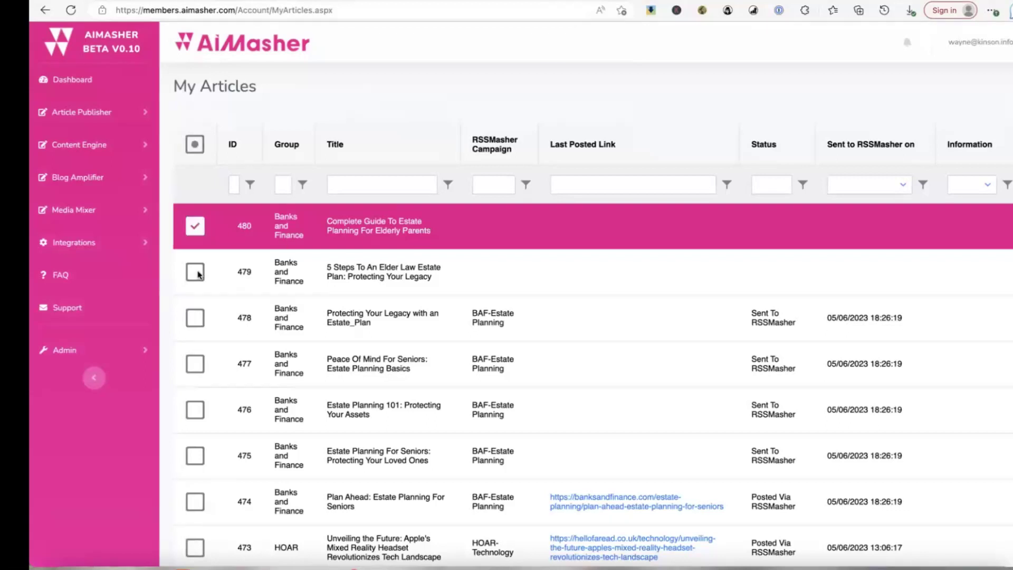
click(195, 272)
scroll(316, 317, down, 20)
click(333, 353)
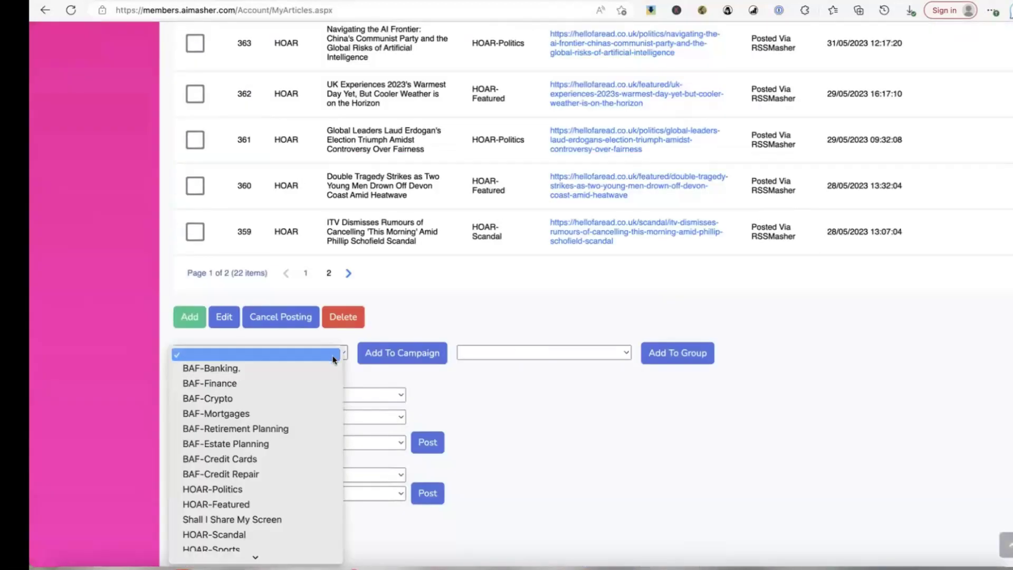
scroll(314, 446, down, 1)
click(227, 414)
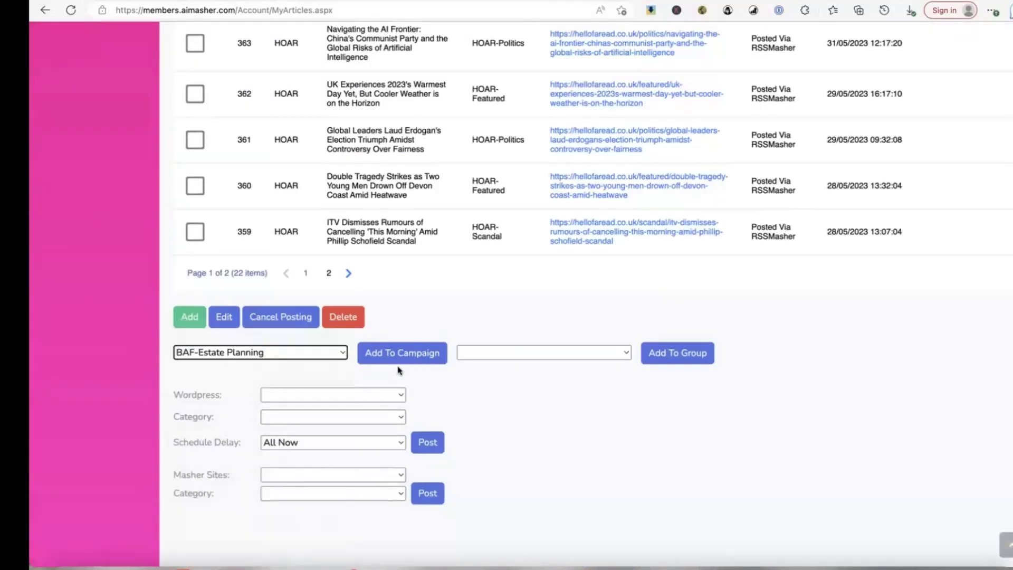
click(401, 354)
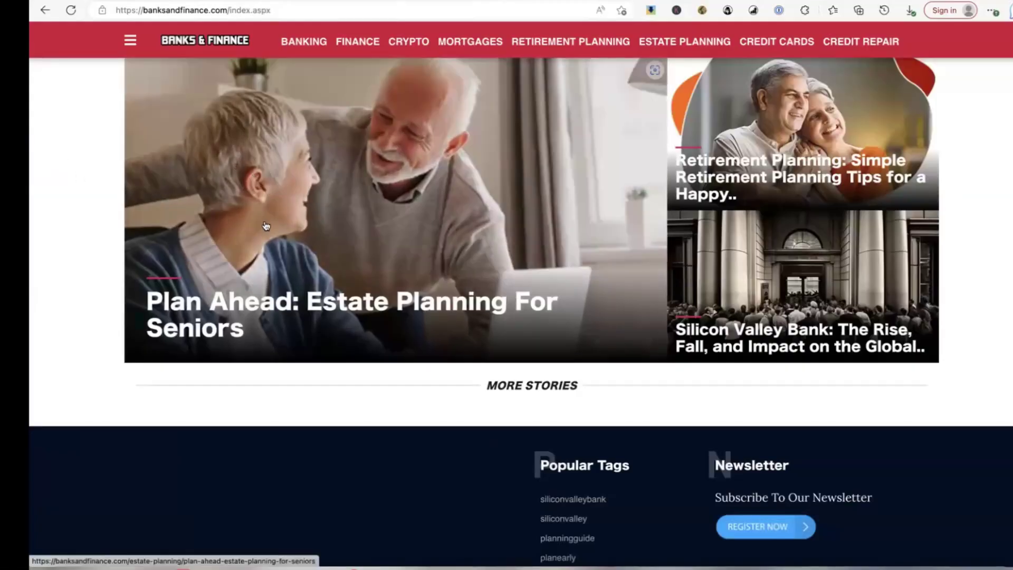
- Open the published article Plan Ahead: Estate Planning For Seniors on the Banks & Finance site and look through it
click(266, 225)
scroll(236, 223, down, 2)
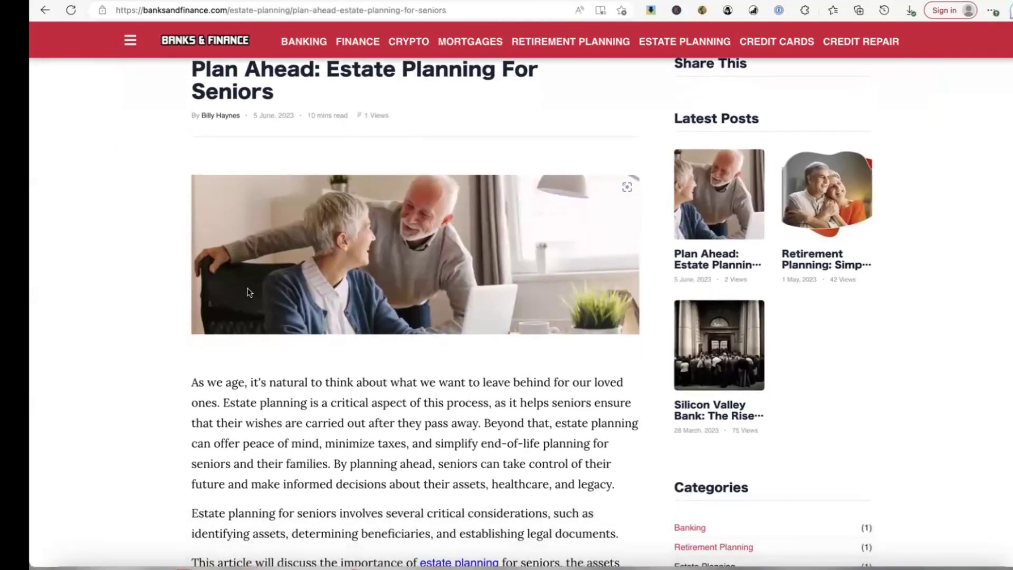
- Review the Plan Ahead: Estate Planning For Seniors article's text, inserted links, extra images and FAQ down to the embedded video
scroll(249, 291, down, 4)
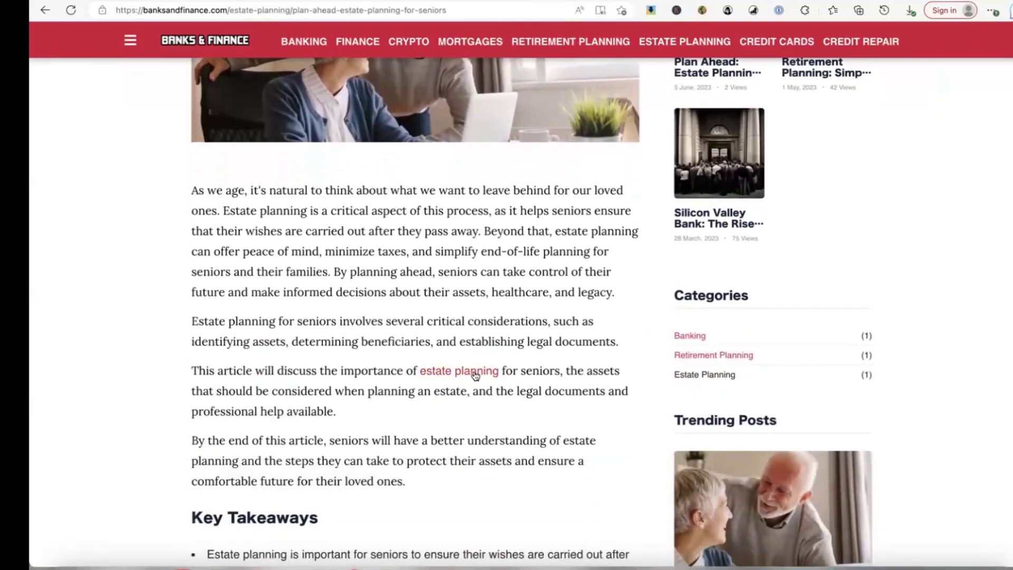
scroll(244, 342, down, 6)
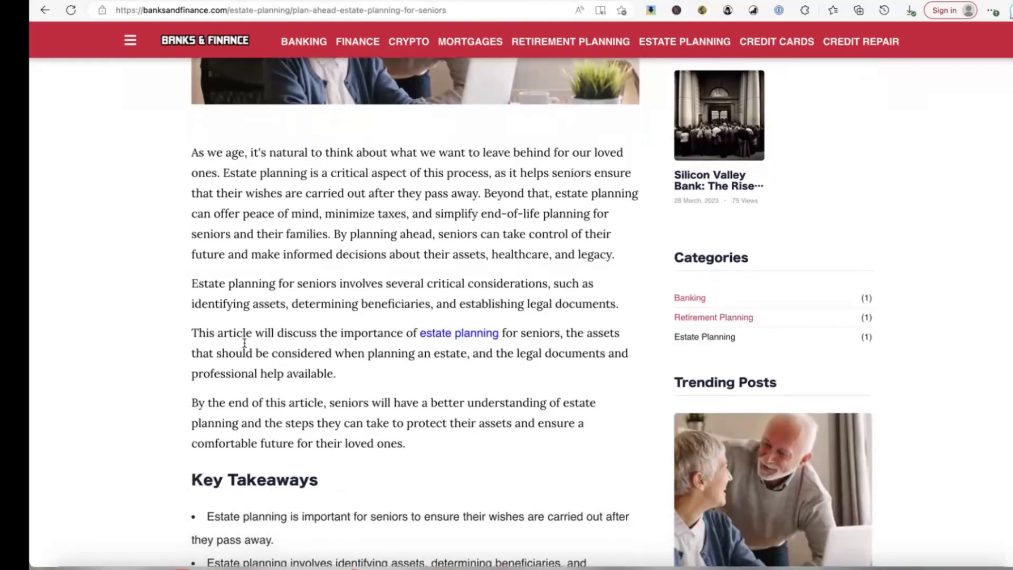
scroll(244, 342, down, 12)
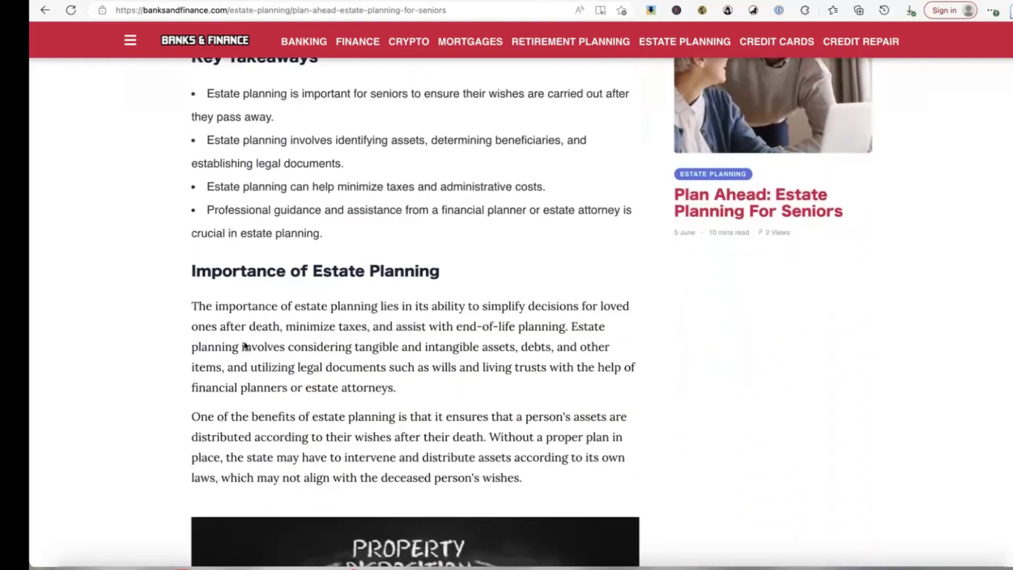
scroll(245, 346, down, 16)
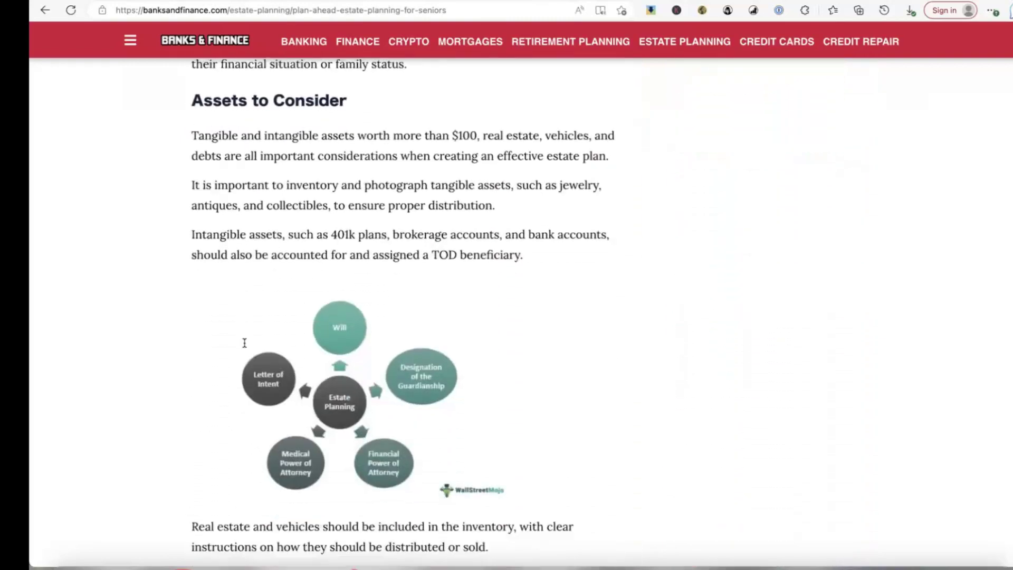
scroll(244, 346, down, 11)
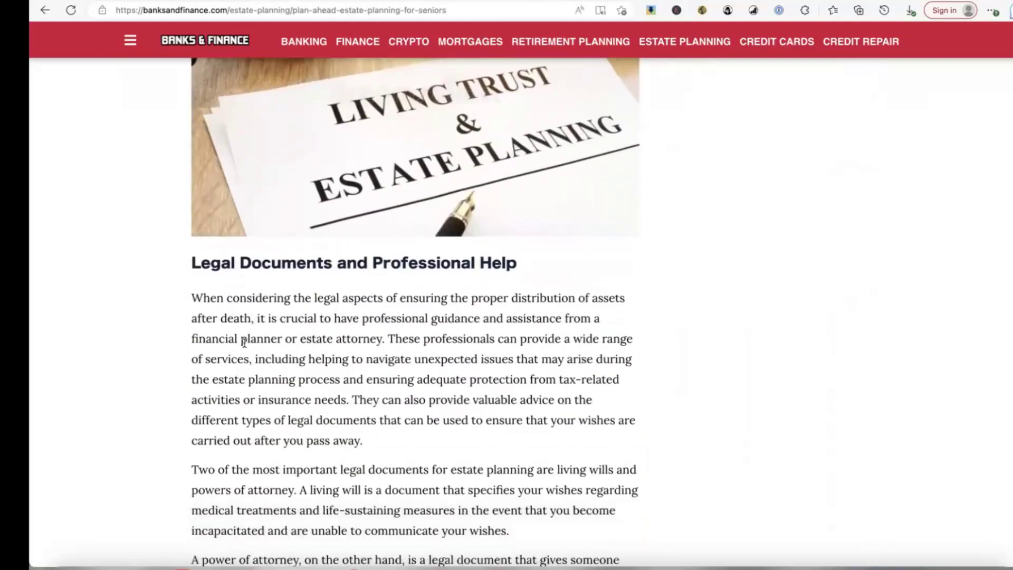
scroll(245, 342, down, 8)
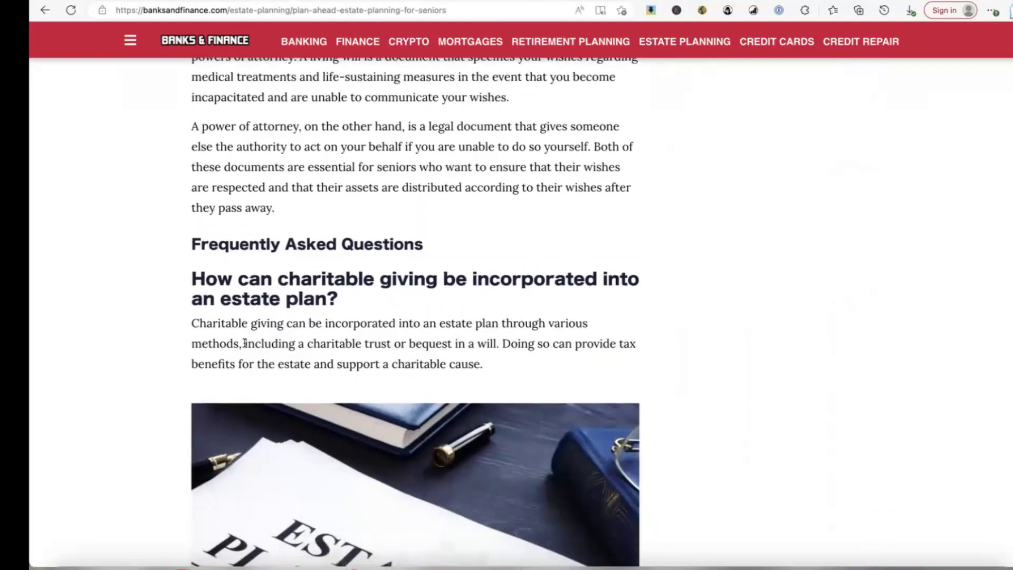
scroll(247, 345, down, 15)
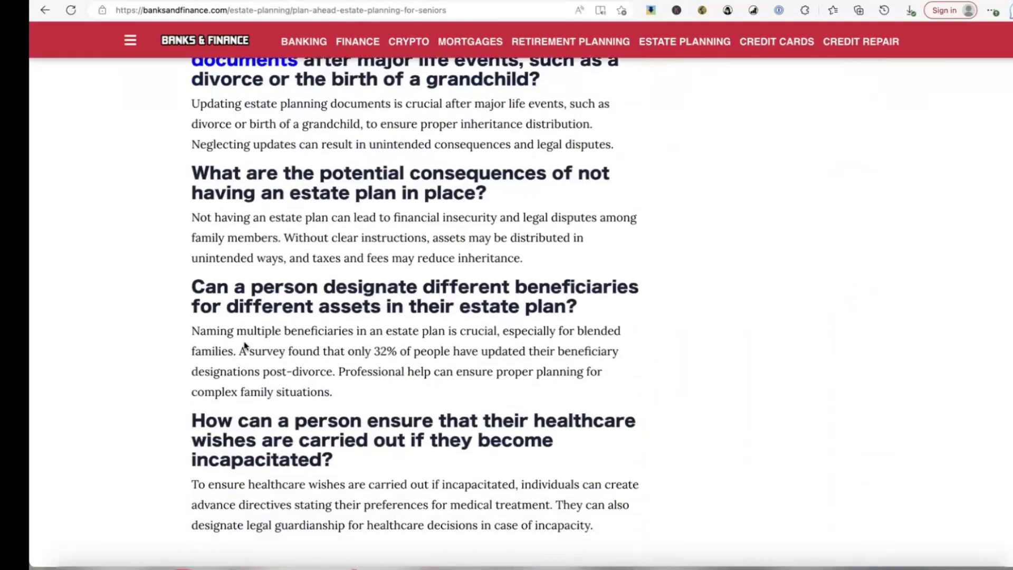
scroll(244, 345, down, 1)
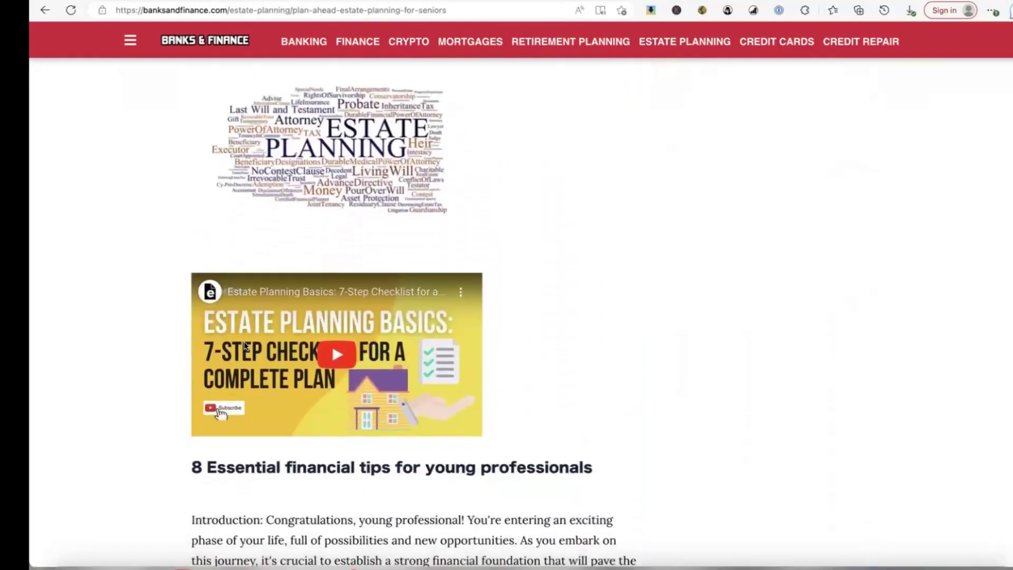
- Examine the mashed-in young professionals listicle, checking the number in its heading against the [LISTICLE_NBR] placeholder in its introduction
scroll(244, 344, down, 4)
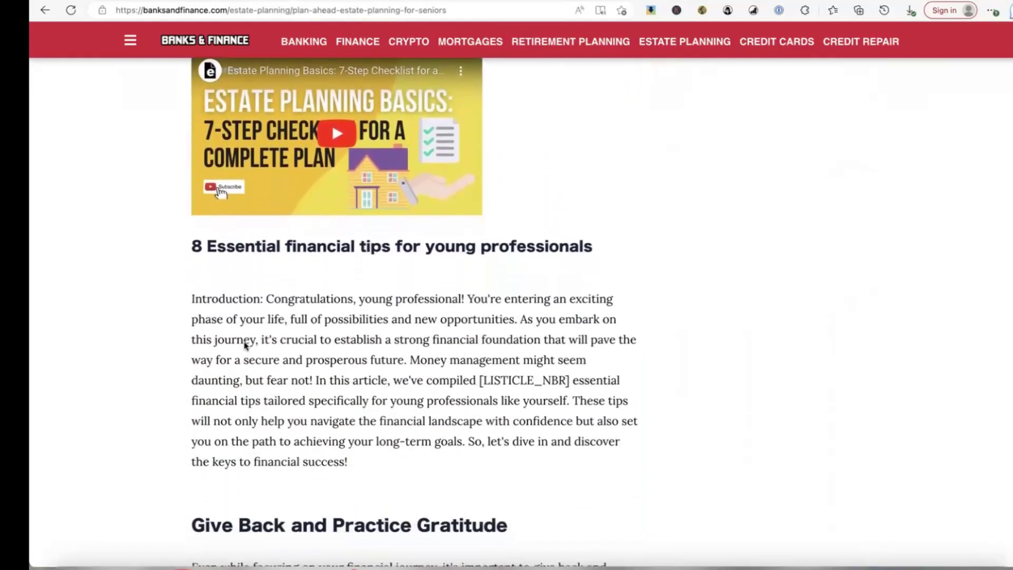
scroll(244, 344, down, 1)
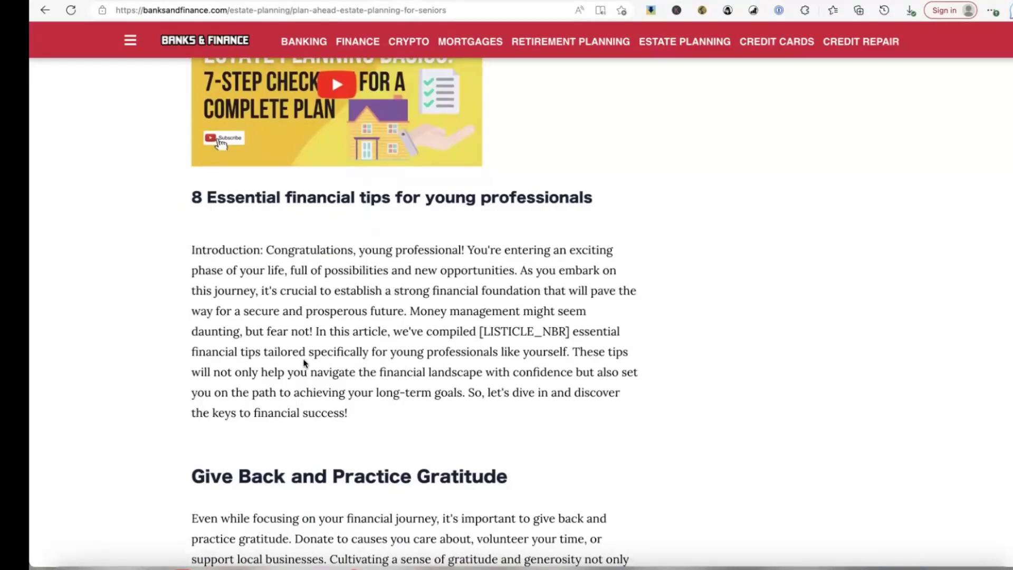
double_click(197, 197)
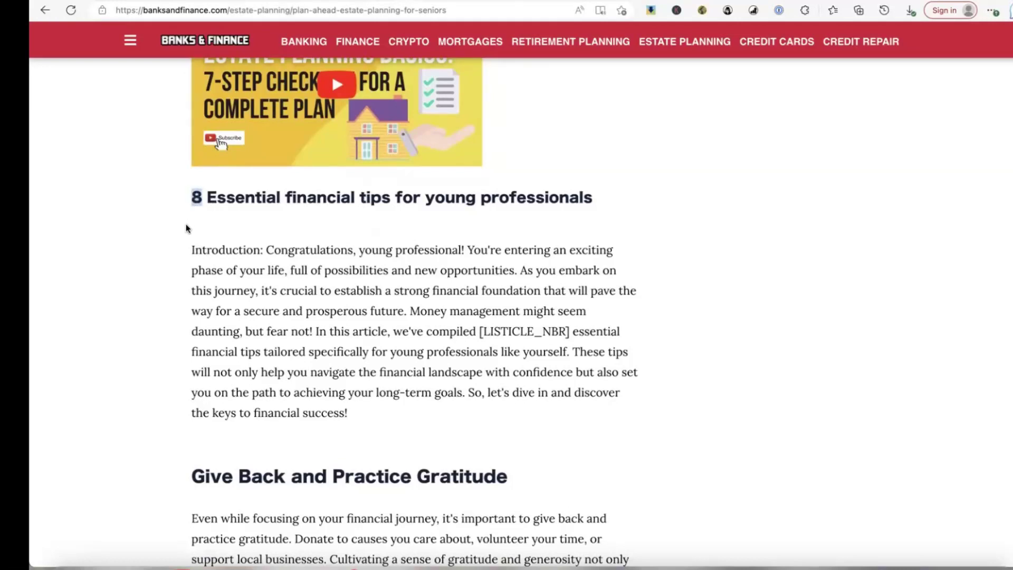
click(185, 206)
scroll(297, 282, down, 14)
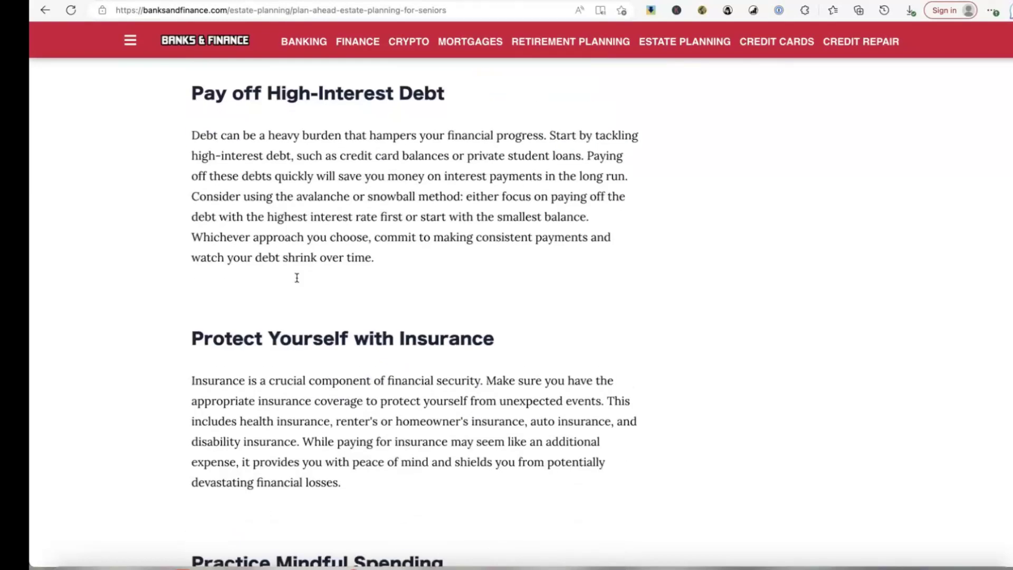
scroll(297, 278, up, 14)
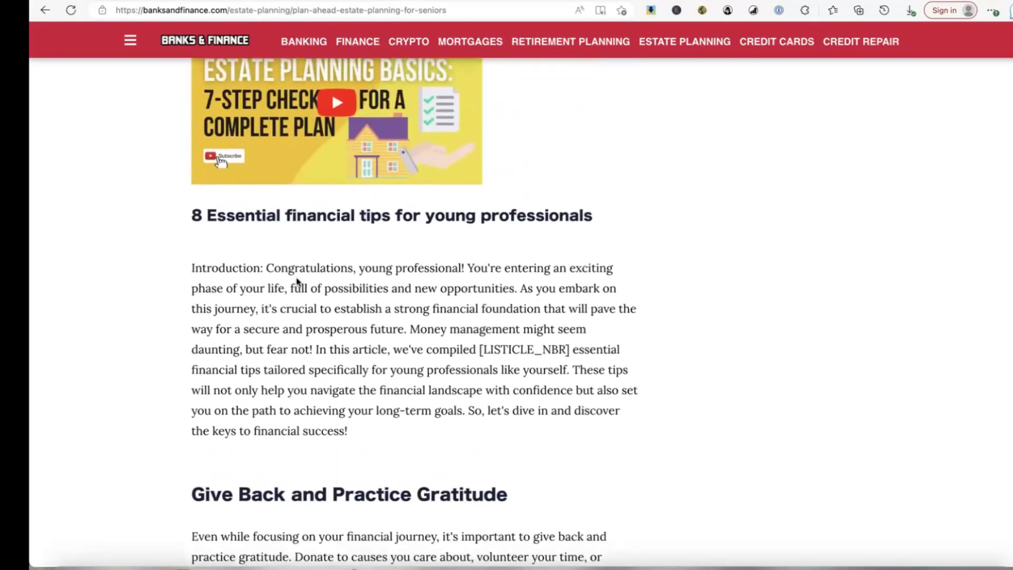
scroll(297, 278, down, 1)
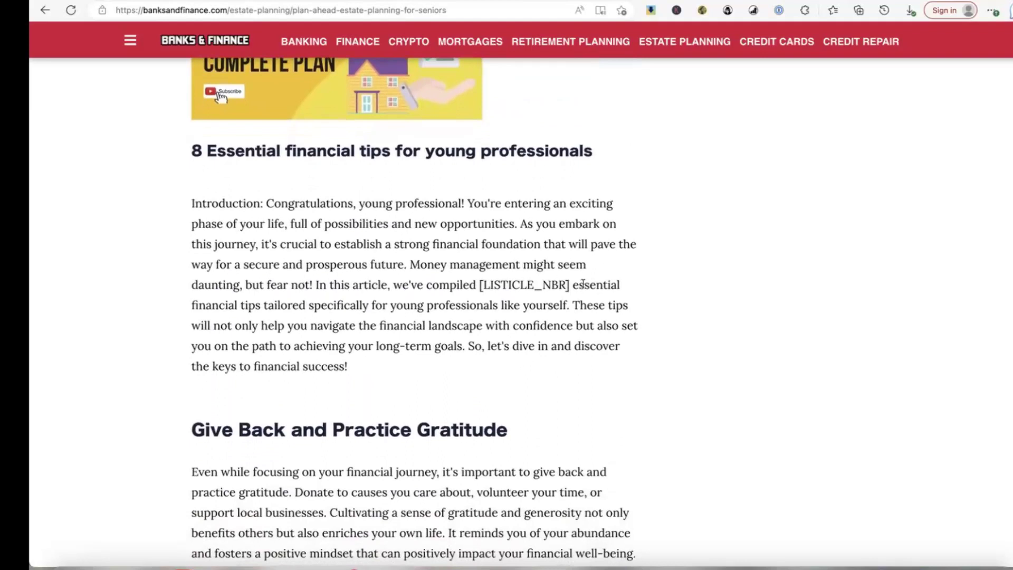
drag(571, 285, 480, 286)
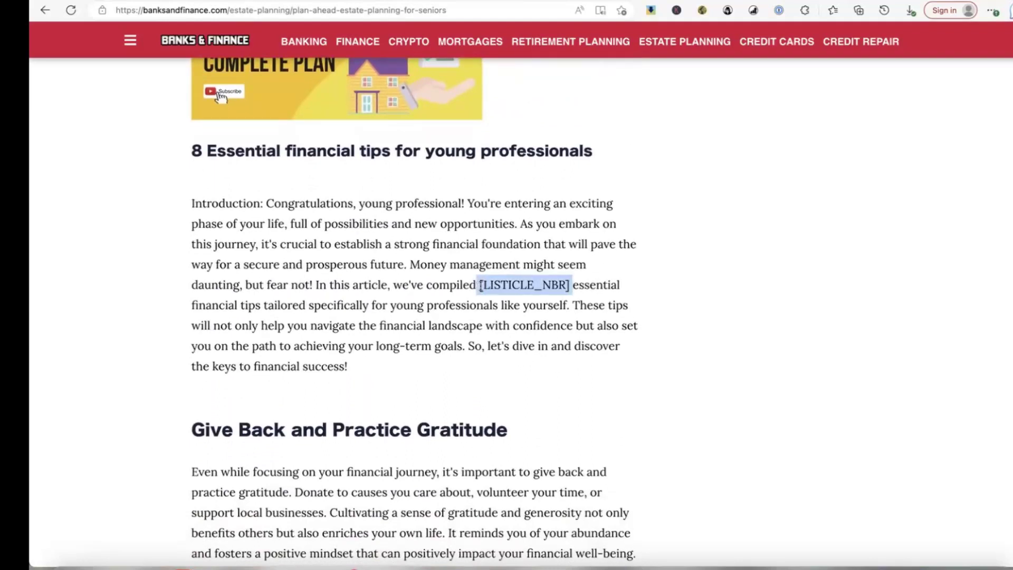
click(676, 247)
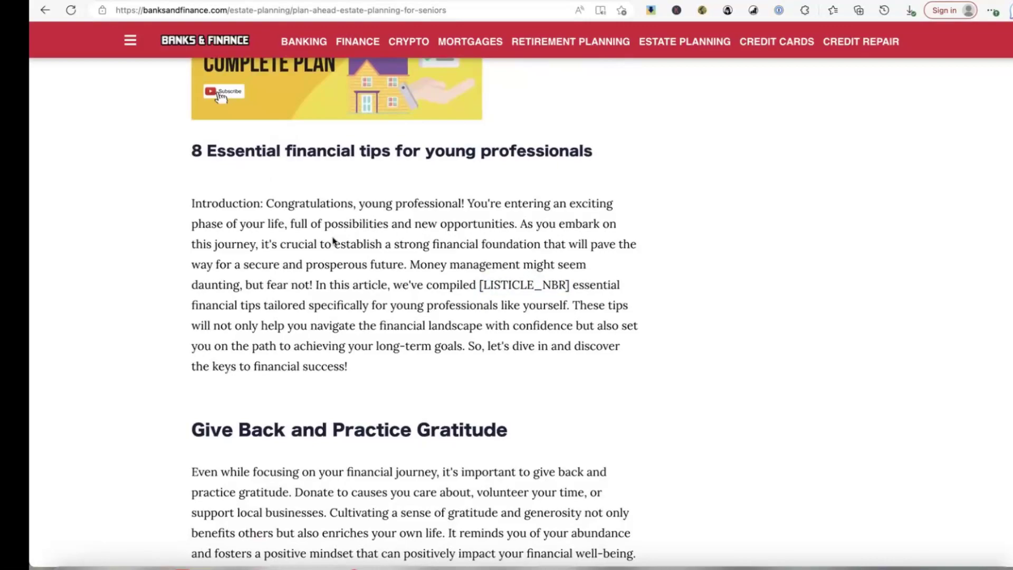
- Read through the listicle's remaining tips, closing paragraph and Frequently Asked Questions to the end of the published post
scroll(211, 232, down, 3)
scroll(278, 282, down, 15)
scroll(281, 281, down, 15)
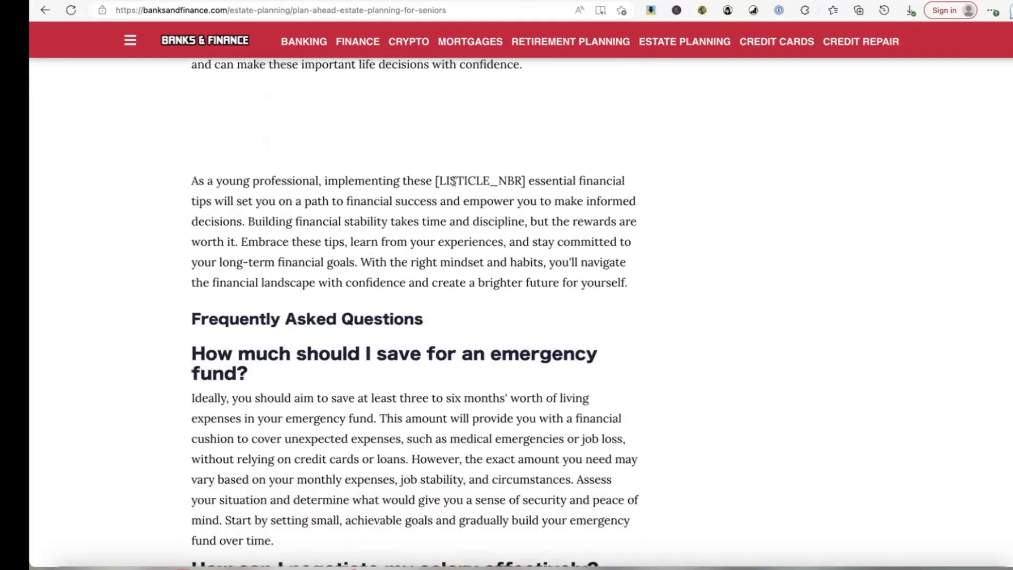
scroll(129, 235, down, 3)
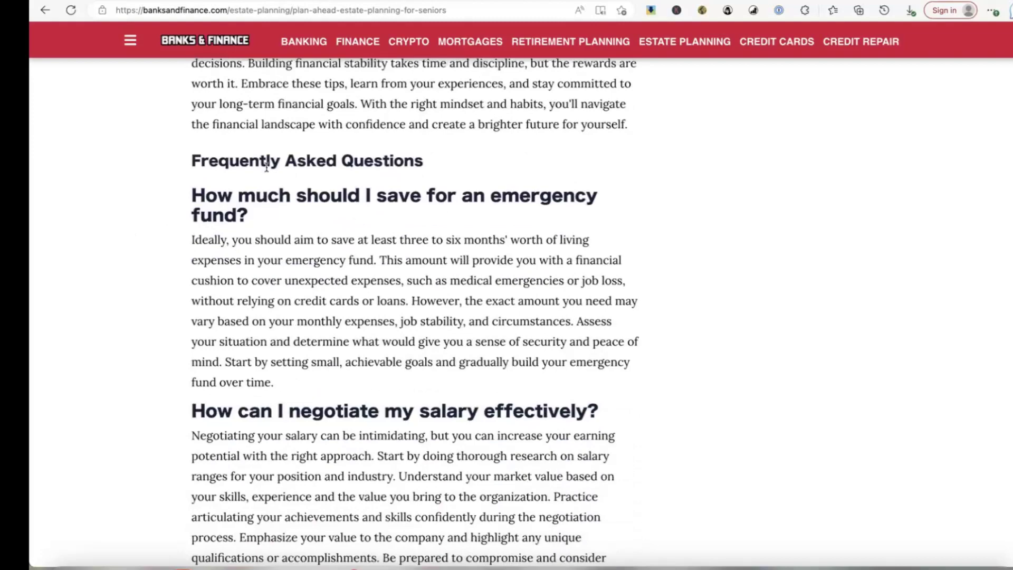
scroll(330, 235, down, 5)
scroll(330, 236, down, 10)
scroll(331, 240, up, 2)
scroll(330, 240, up, 2)
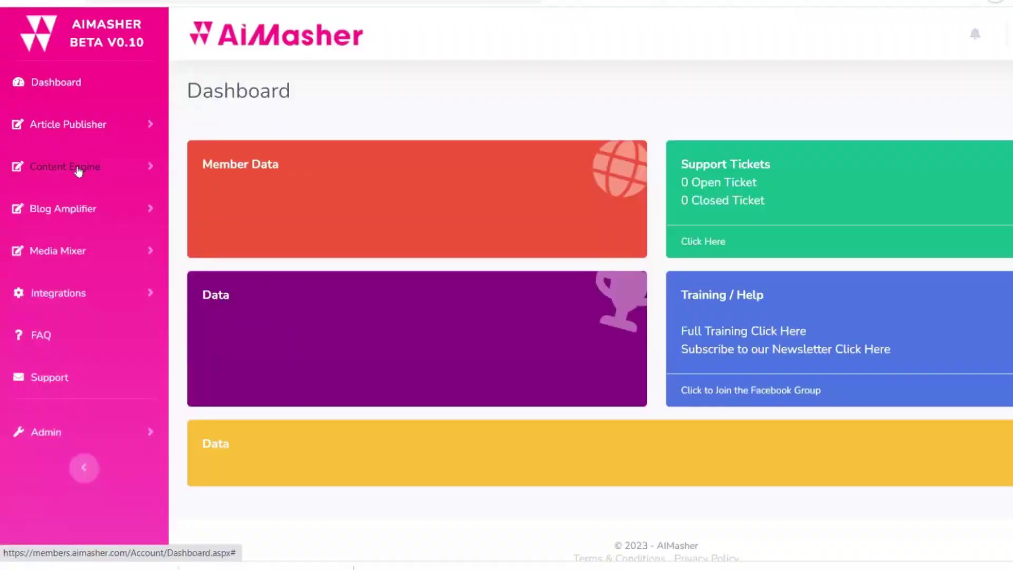
click(139, 168)
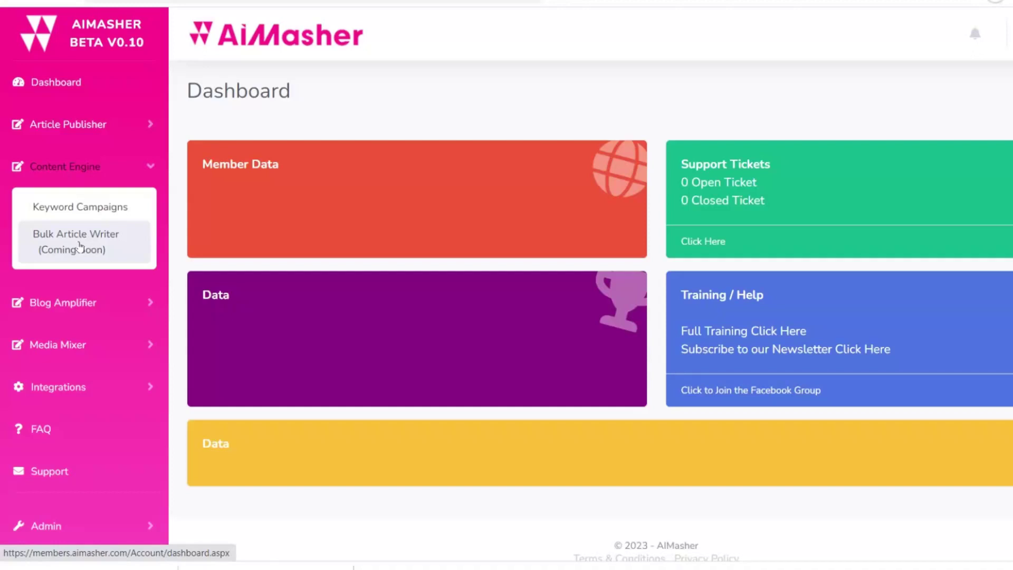
click(148, 306)
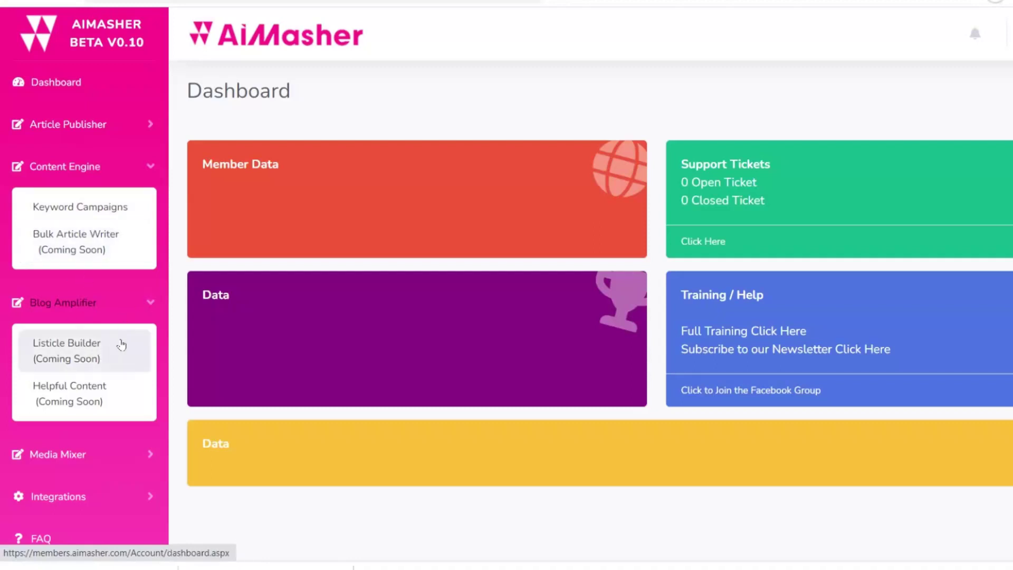
click(141, 306)
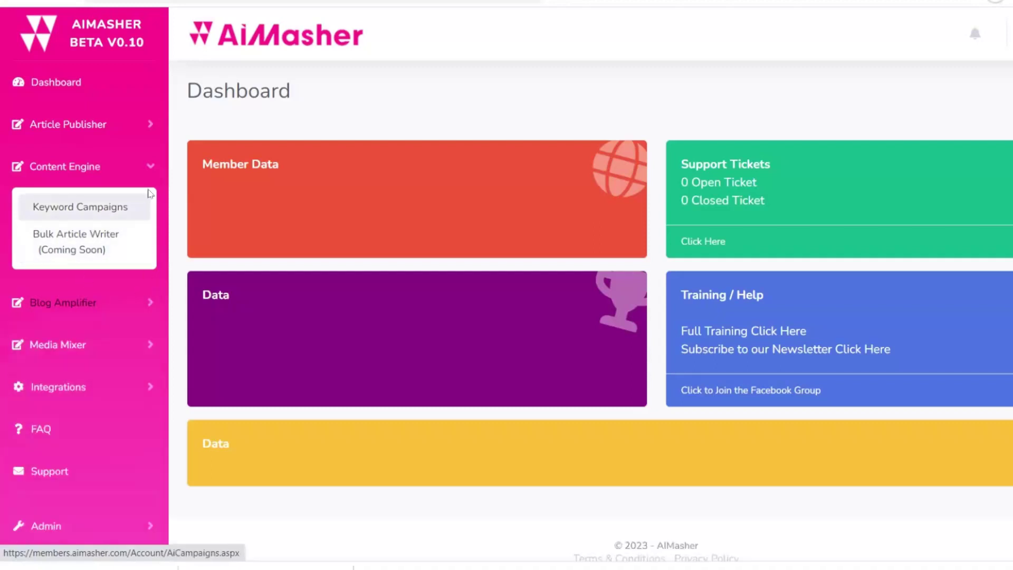
click(151, 166)
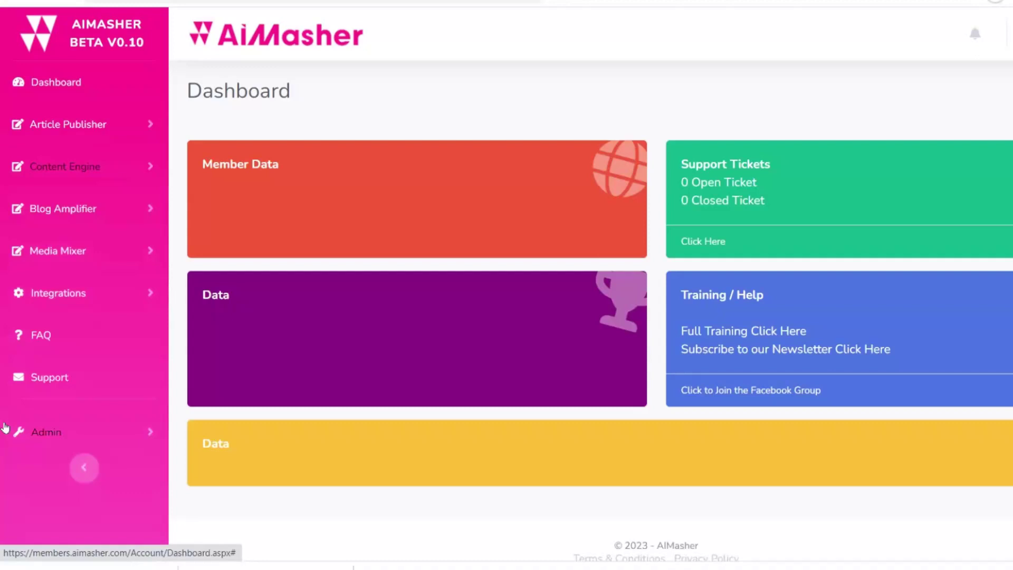